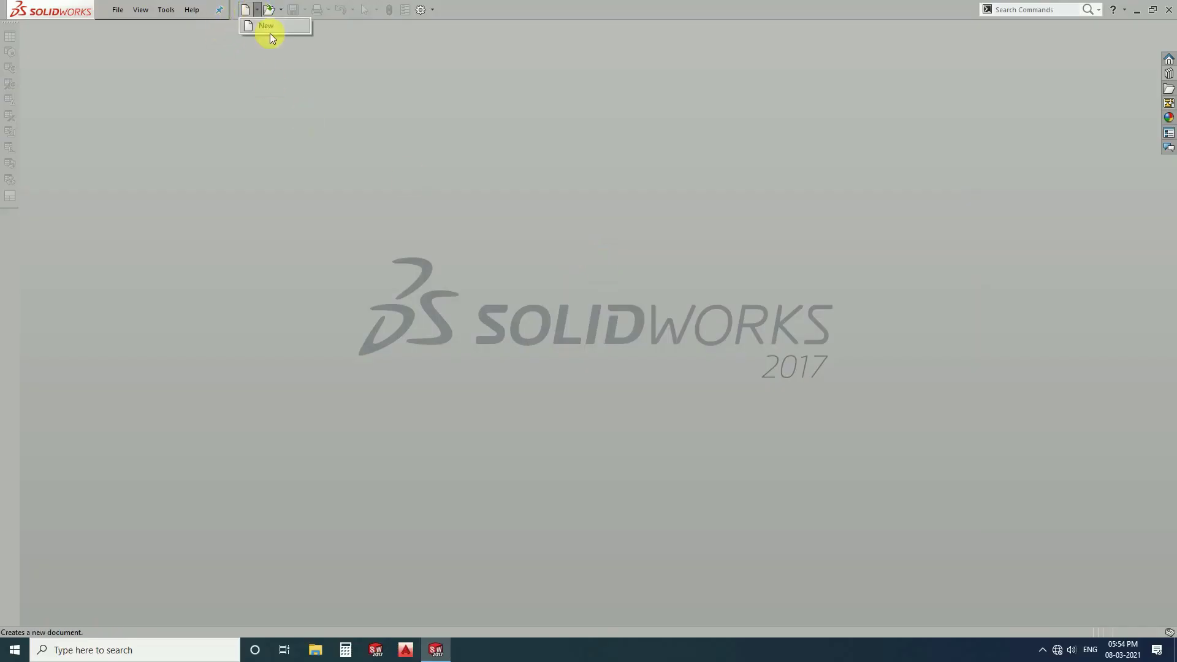
- Start a new assembly and load Tube DOUBLE ACTING from F:\Double Rod Hyd. Cyl
click(283, 31)
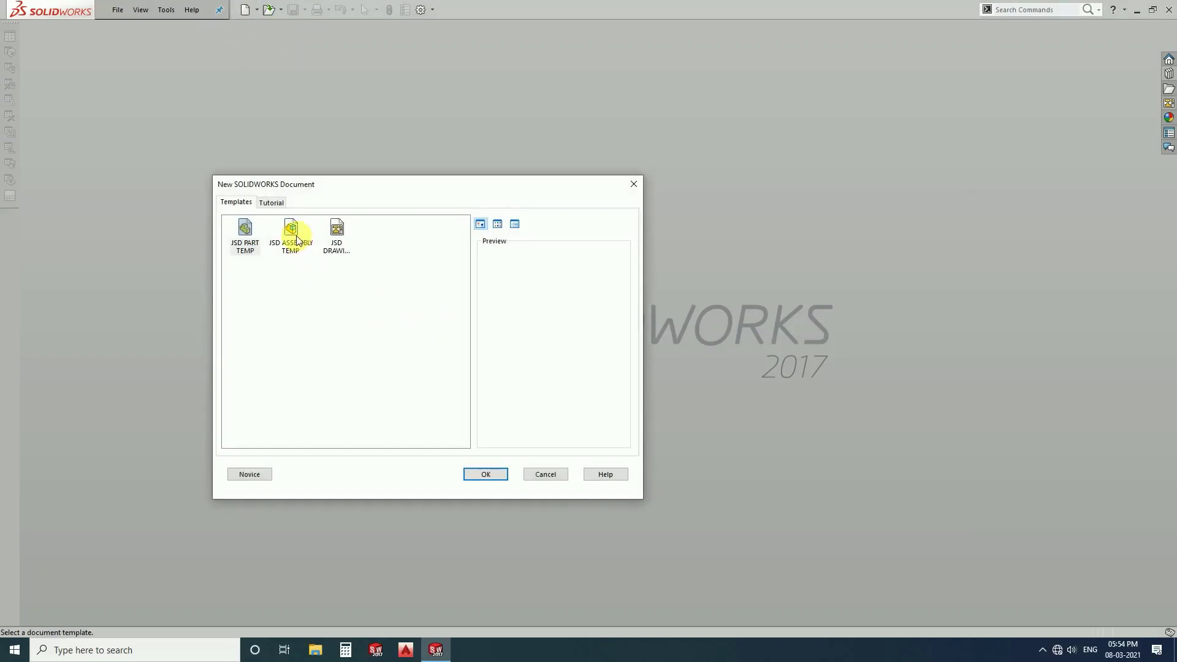
click(482, 475)
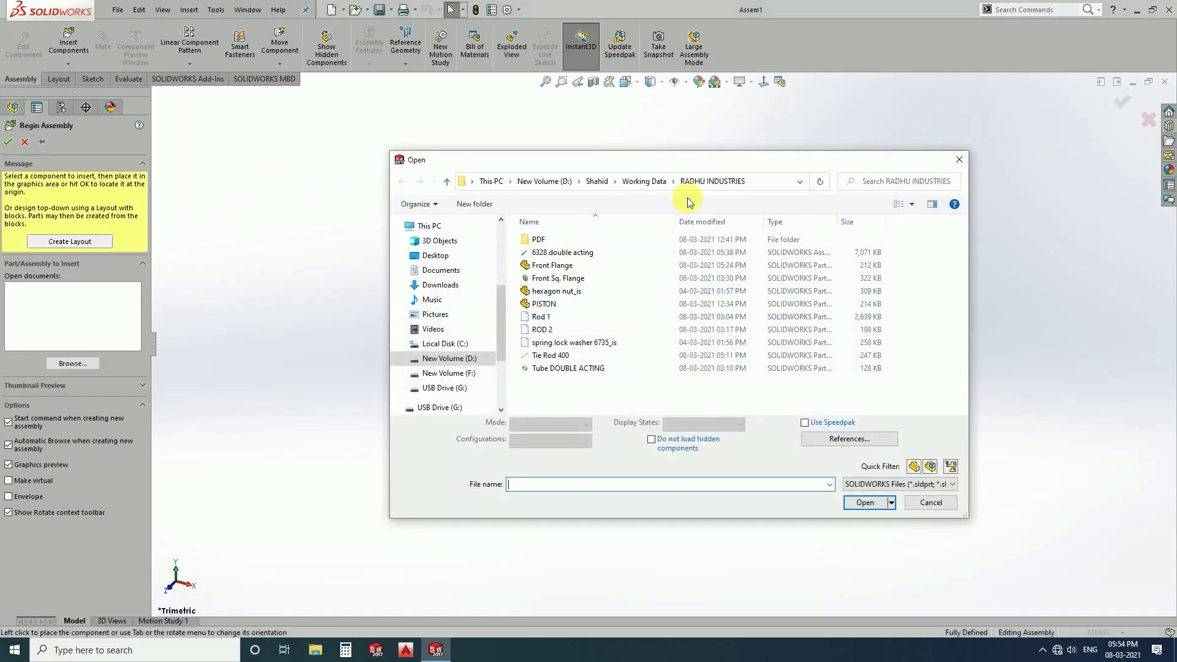
click(594, 182)
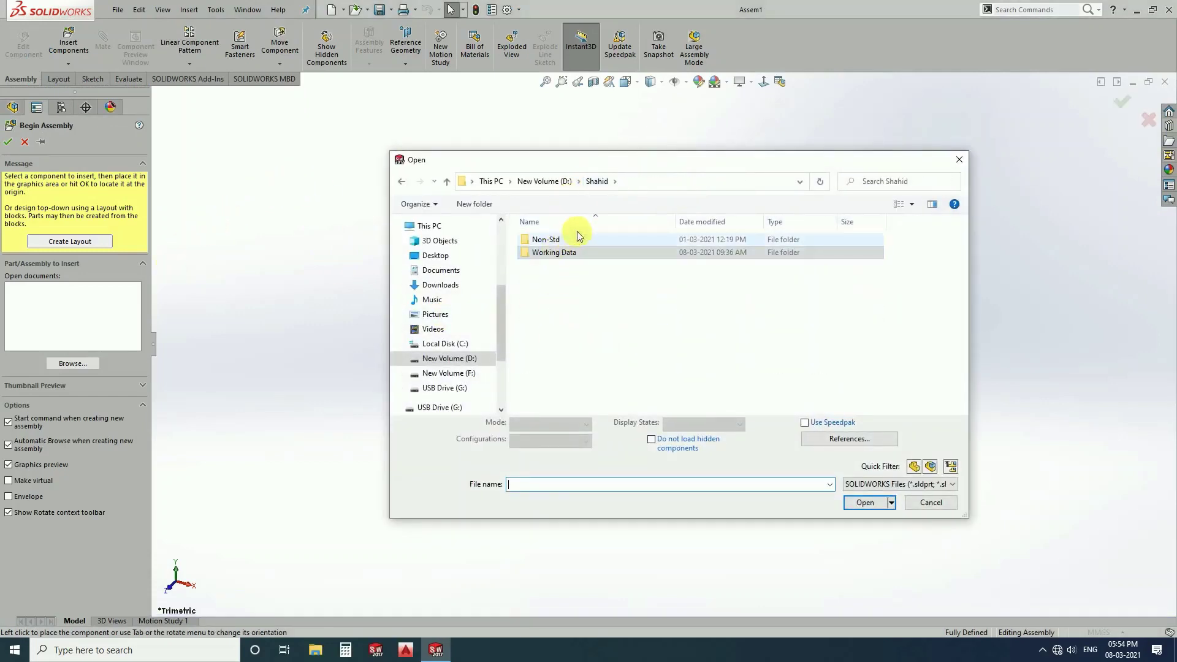
click(536, 183)
click(451, 373)
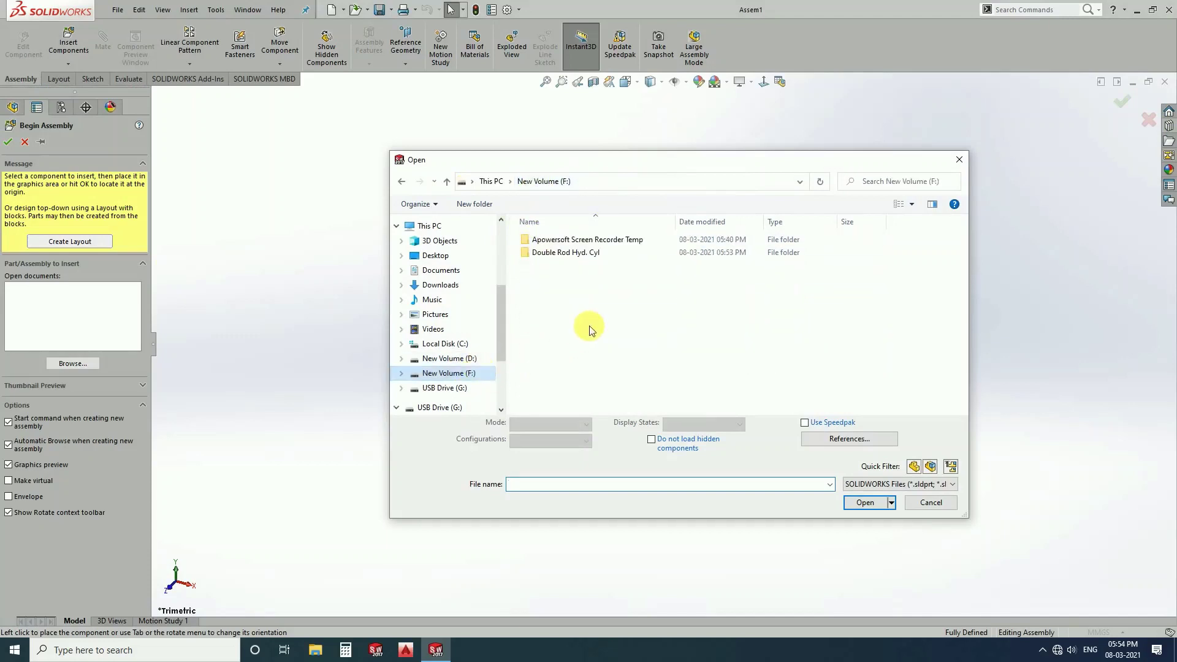
double_click(566, 252)
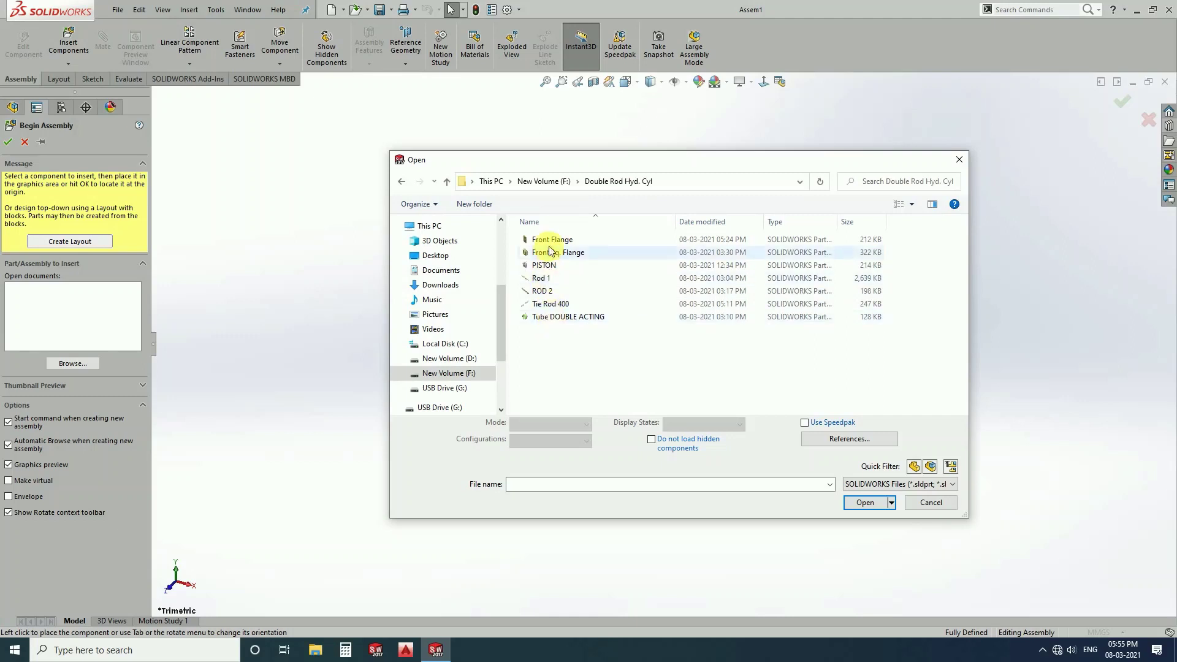
click(549, 317)
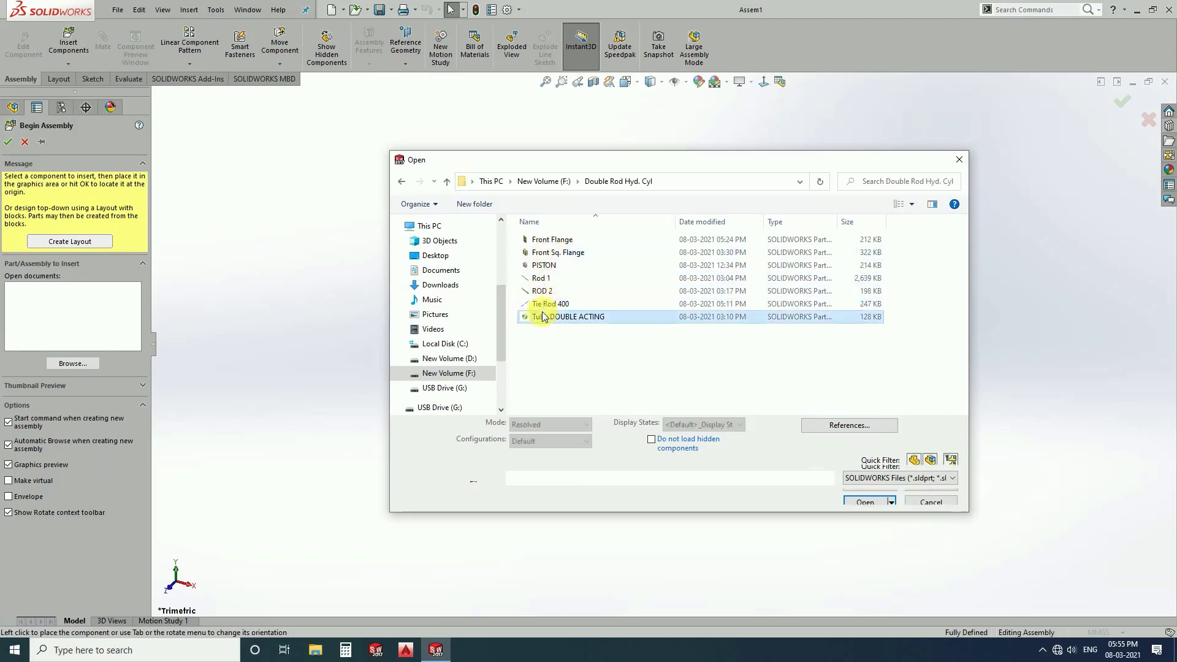
click(861, 497)
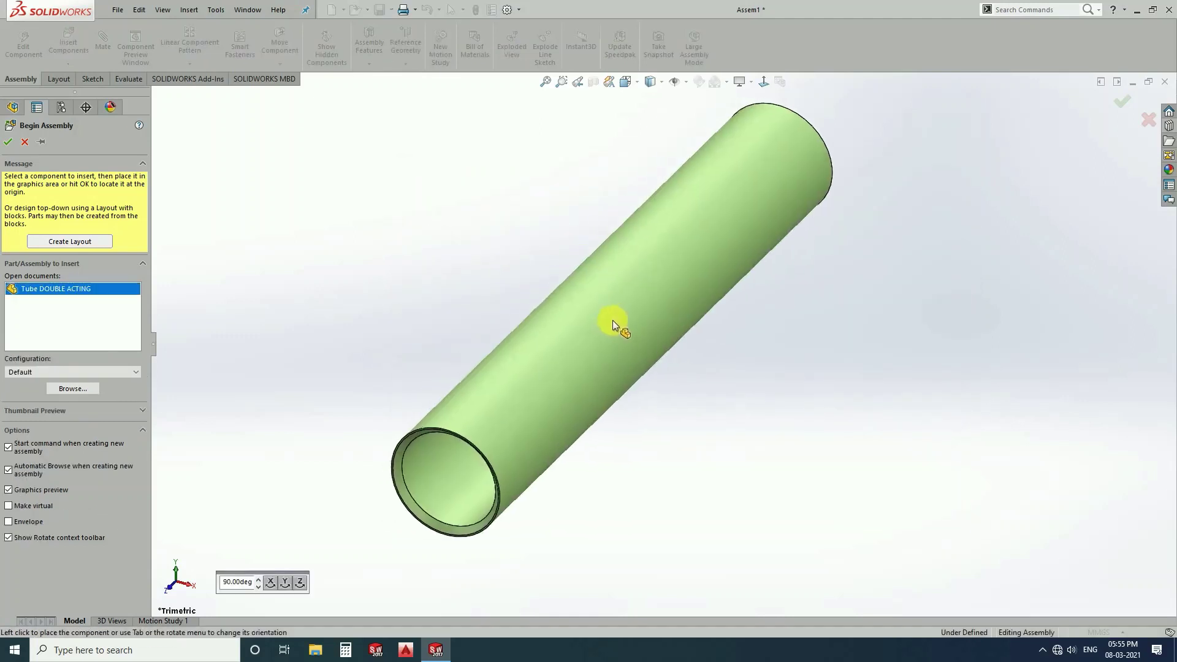
- Place the tube in the assembly and set it to float
click(550, 344)
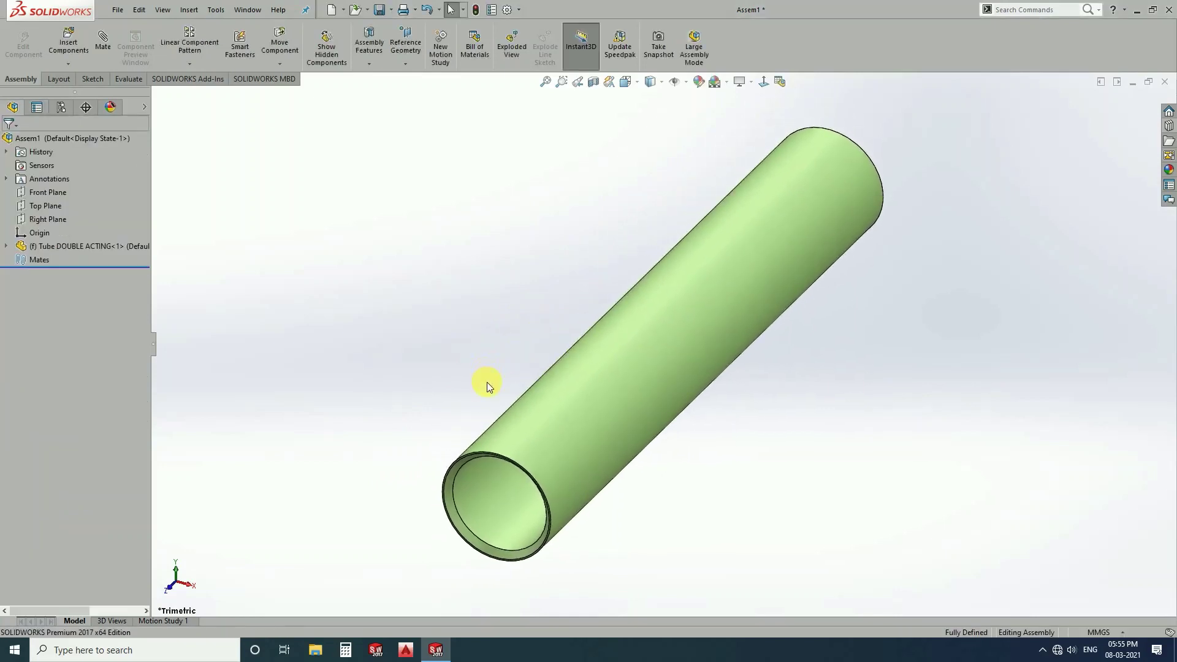
mouse_move(487, 382)
middle_down()
mouse_move(434, 325)
mouse_move(263, 255)
middle_up()
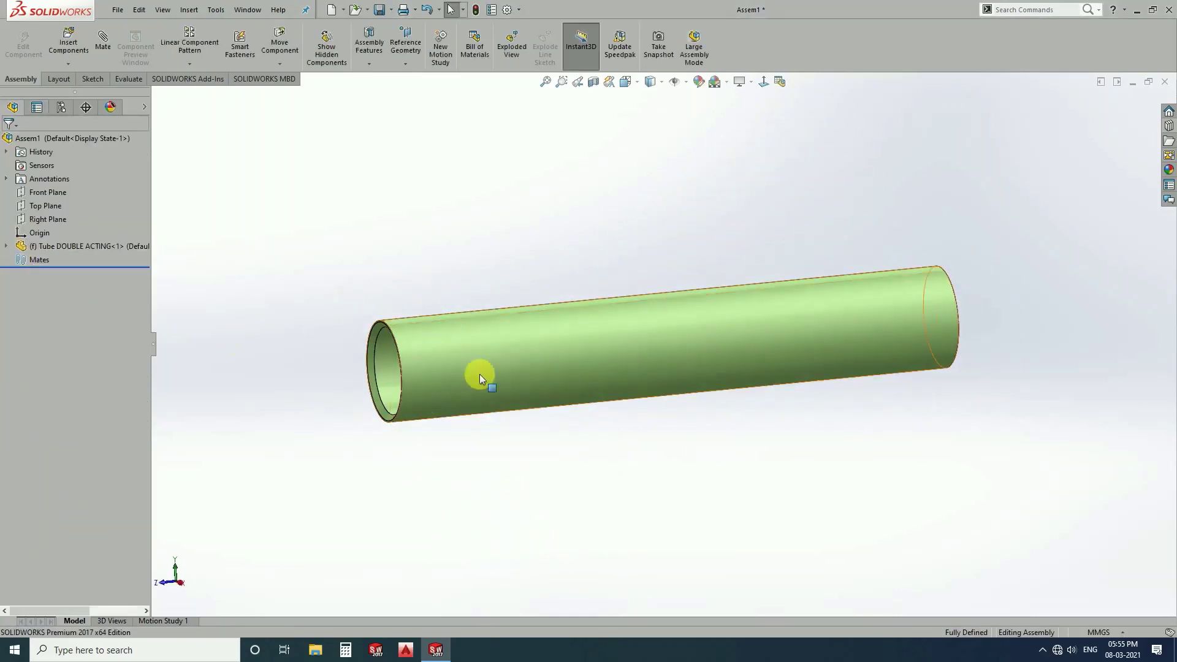
right_click(540, 362)
click(575, 399)
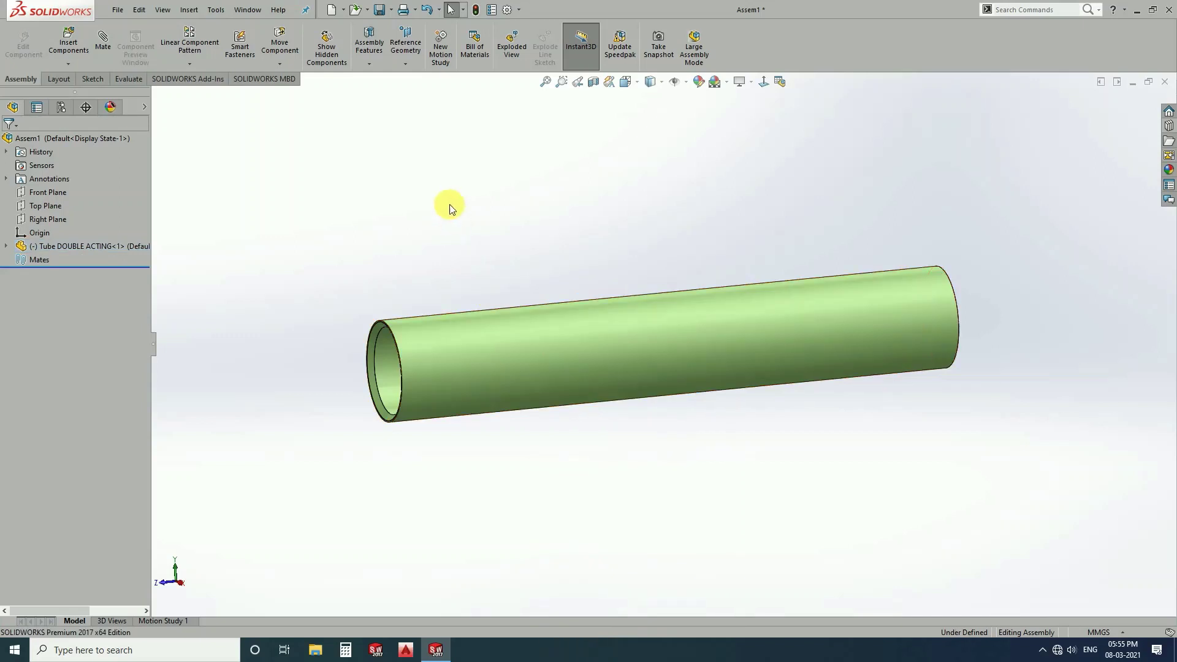
- Mate the tube's Front and Top Planes coincident with the assembly's Front and Top Planes
click(6, 245)
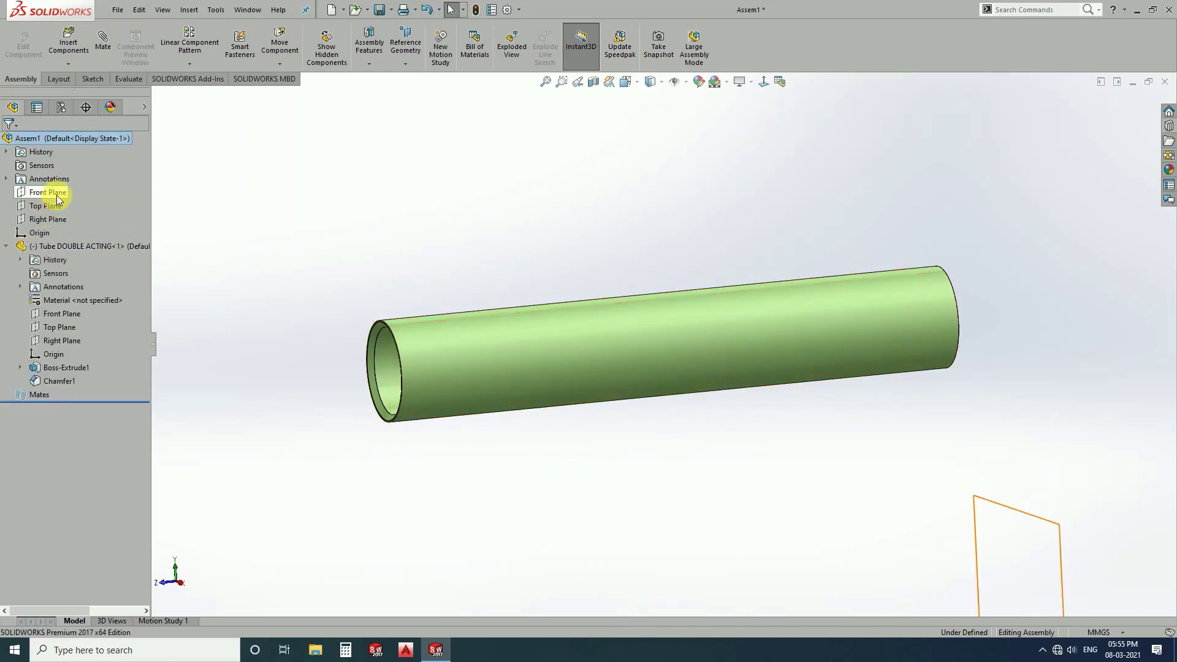
click(56, 195)
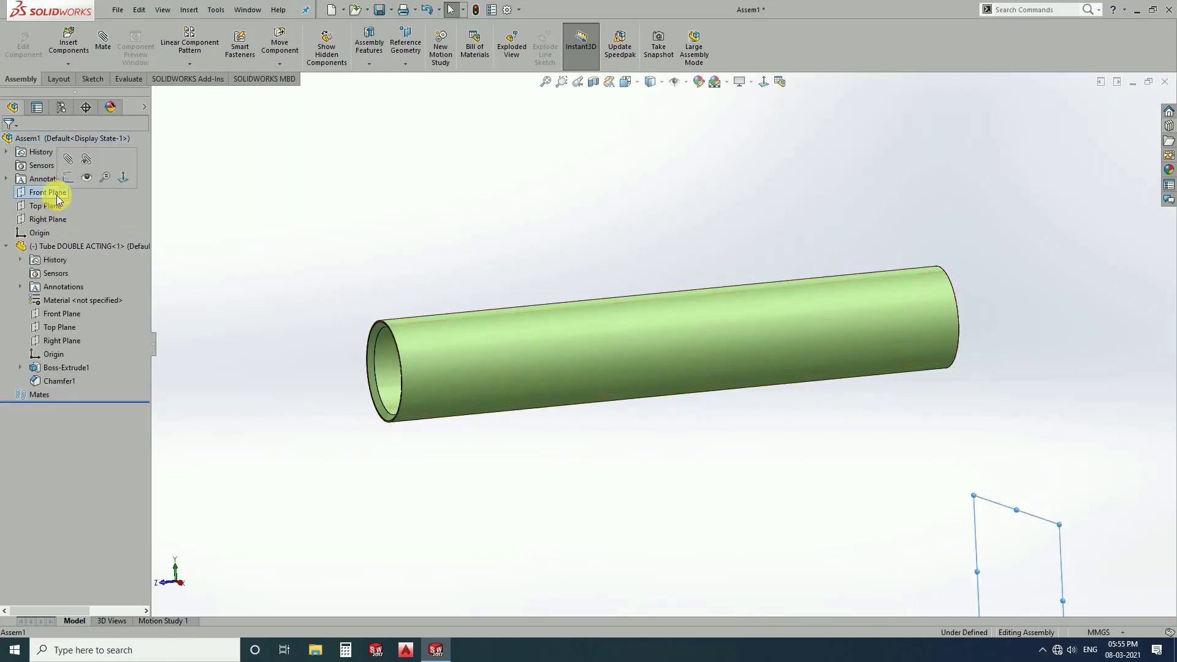
click(66, 315)
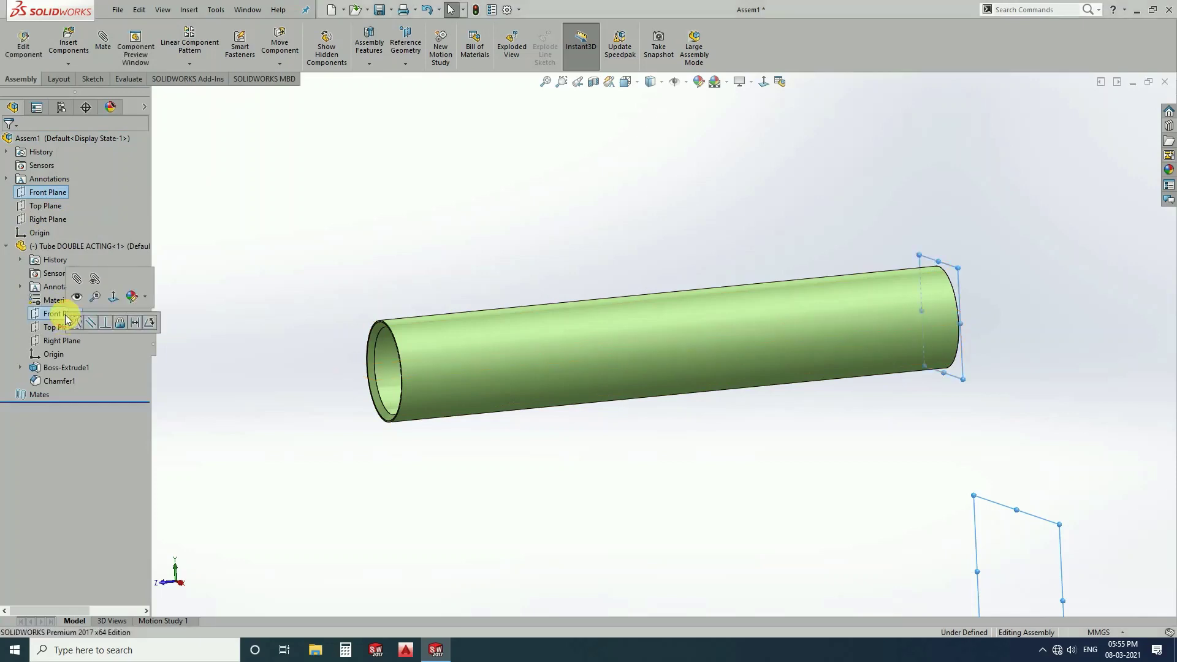
click(77, 322)
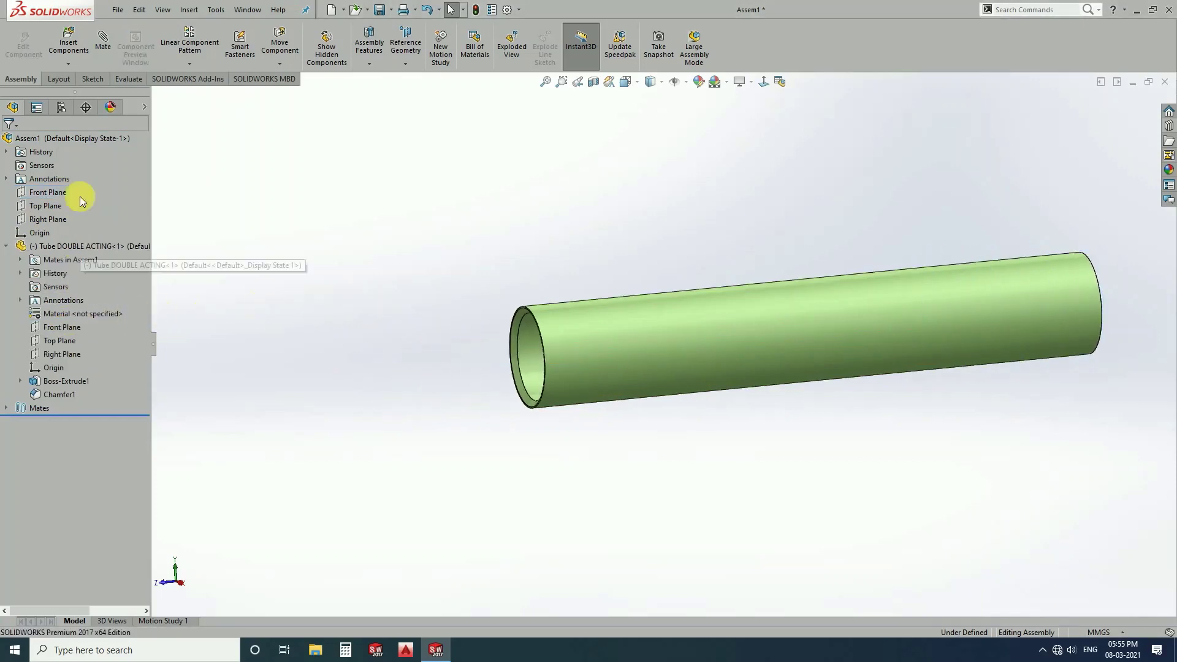
click(49, 205)
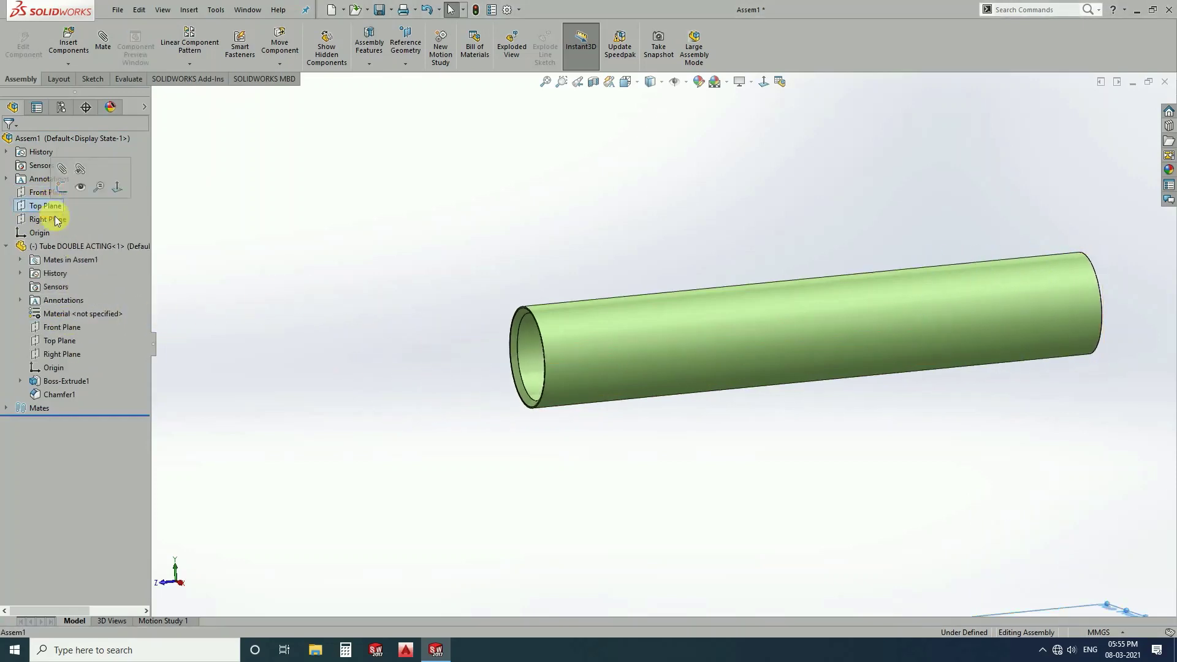
click(57, 341)
click(66, 354)
- Mate the tube's Right Plane coincident with the assembly's Right Plane, fully defining it
scroll(297, 341, down, 2)
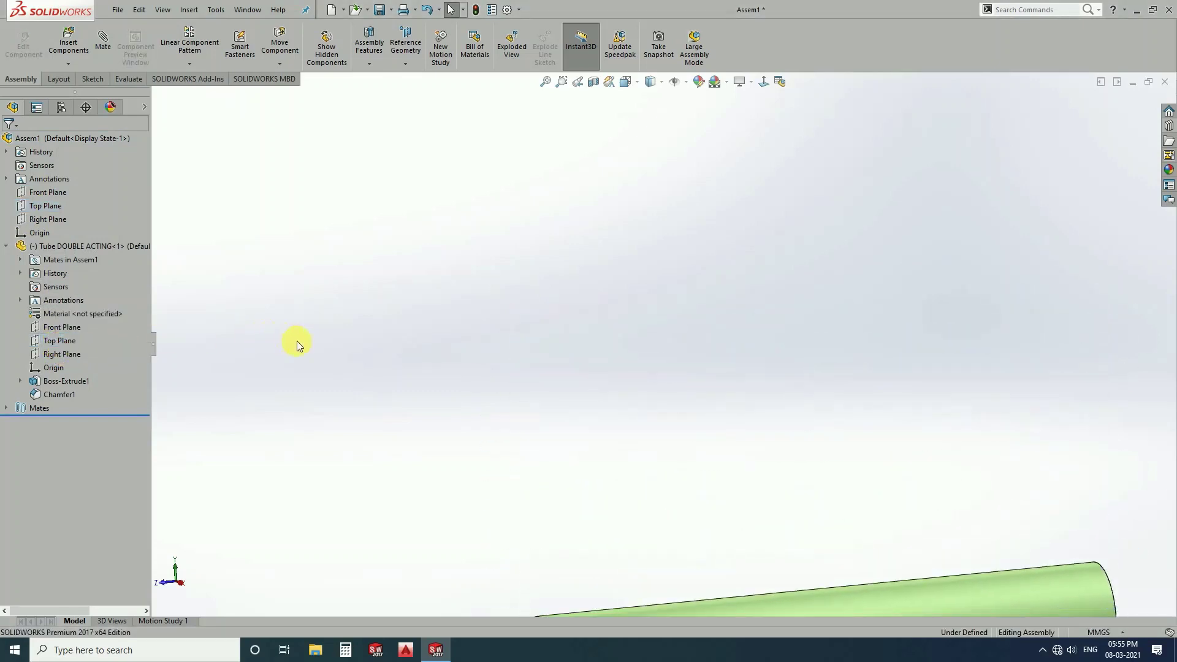
scroll(297, 341, up, 3)
scroll(797, 478, down, 2)
scroll(813, 477, down, 2)
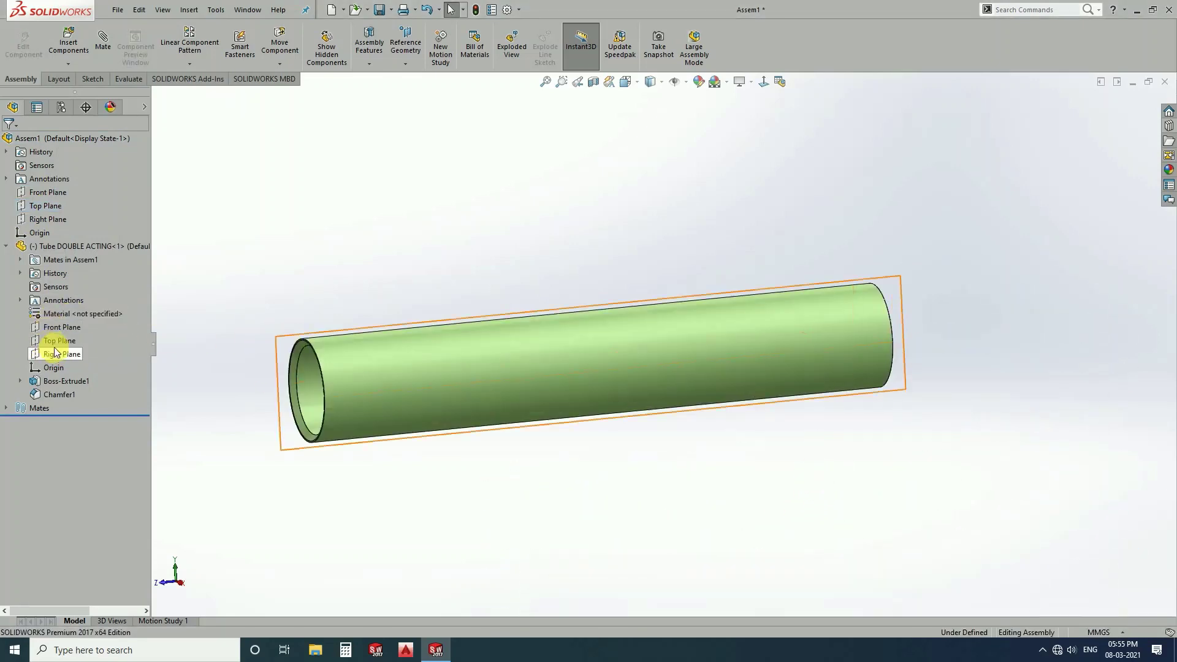
click(48, 219)
ctrl+click(83, 353)
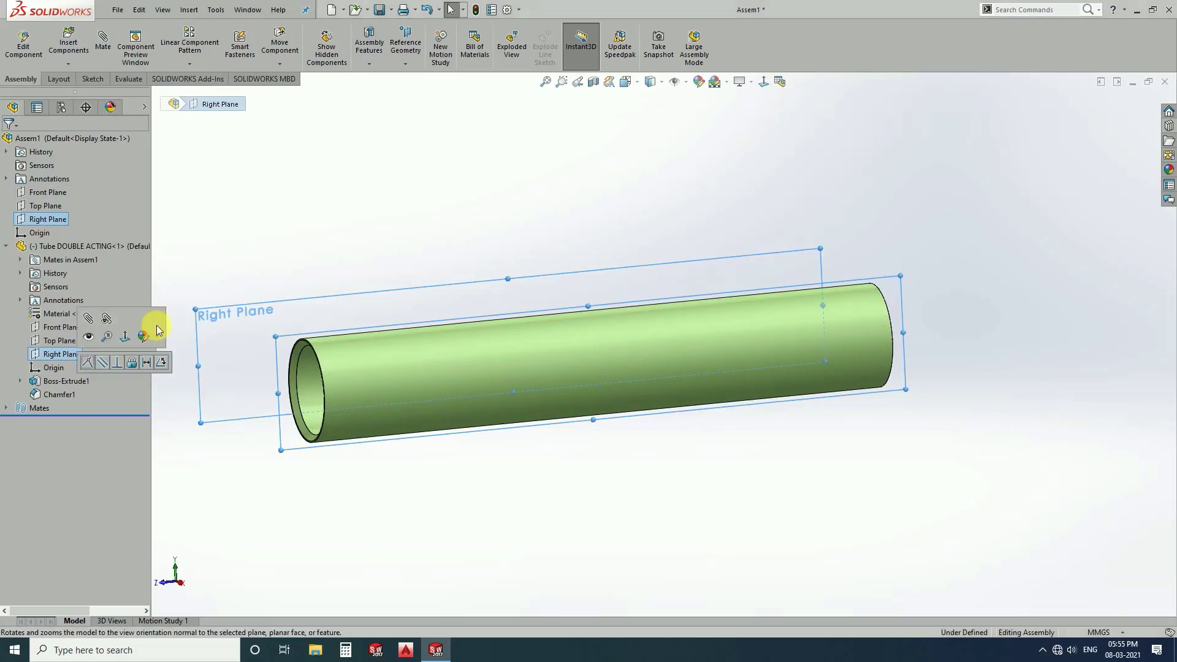
click(89, 360)
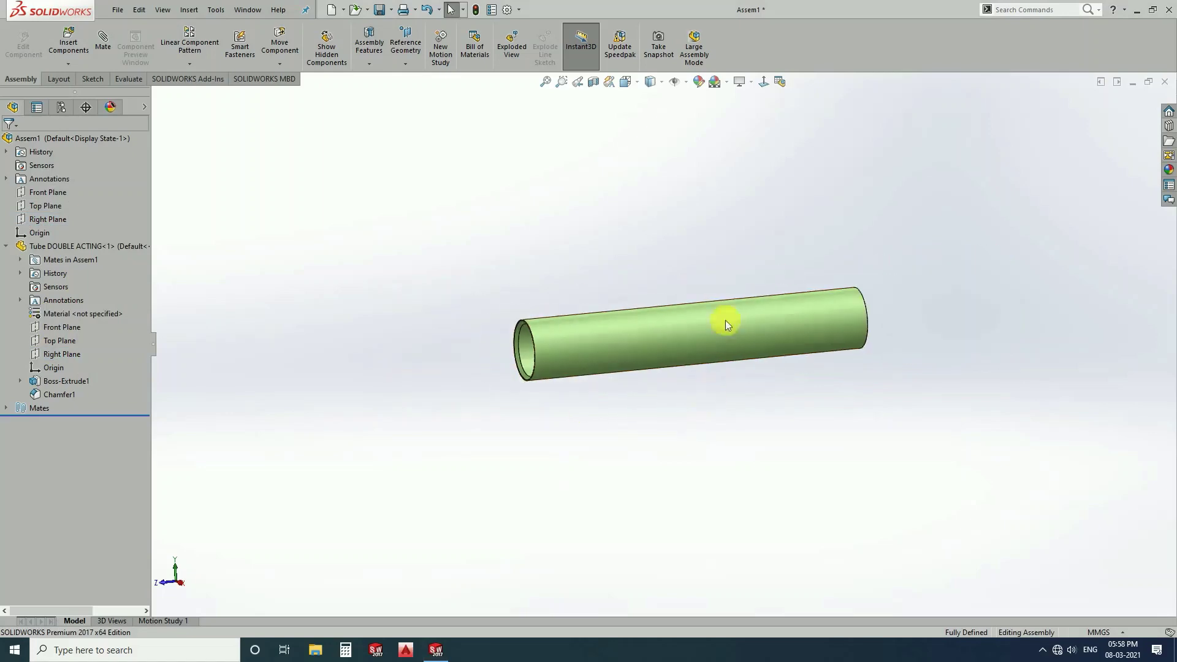
scroll(726, 325, down, 2)
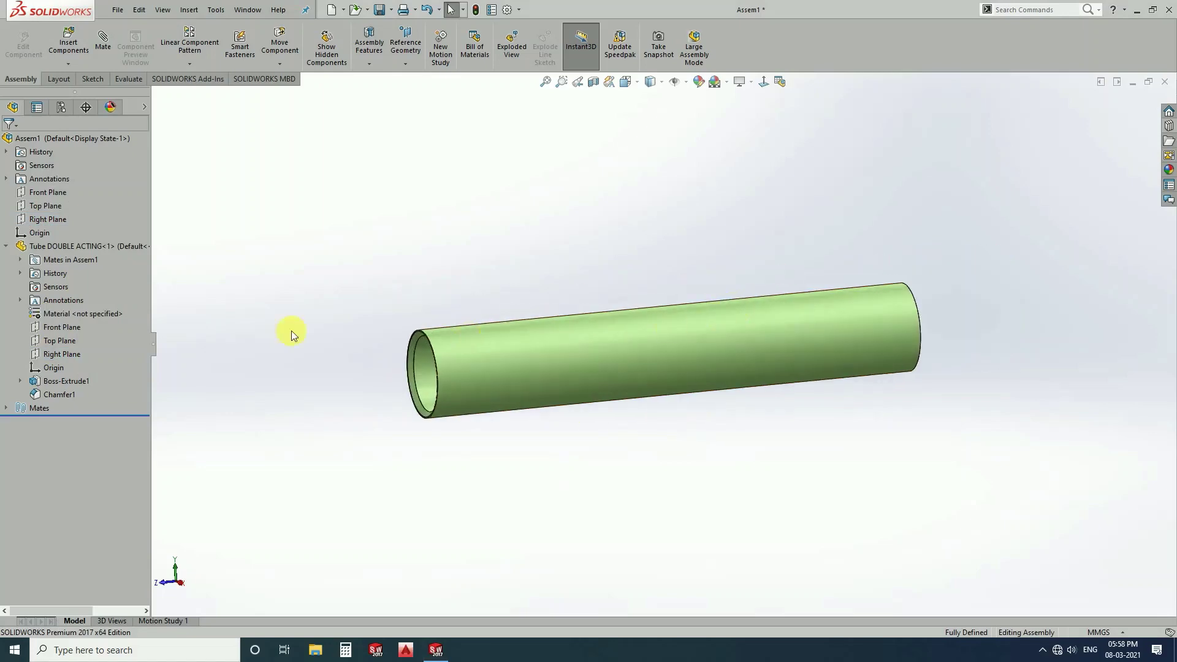
- Insert the PISTON part, using large-icon view, and place it beside the tube
click(73, 40)
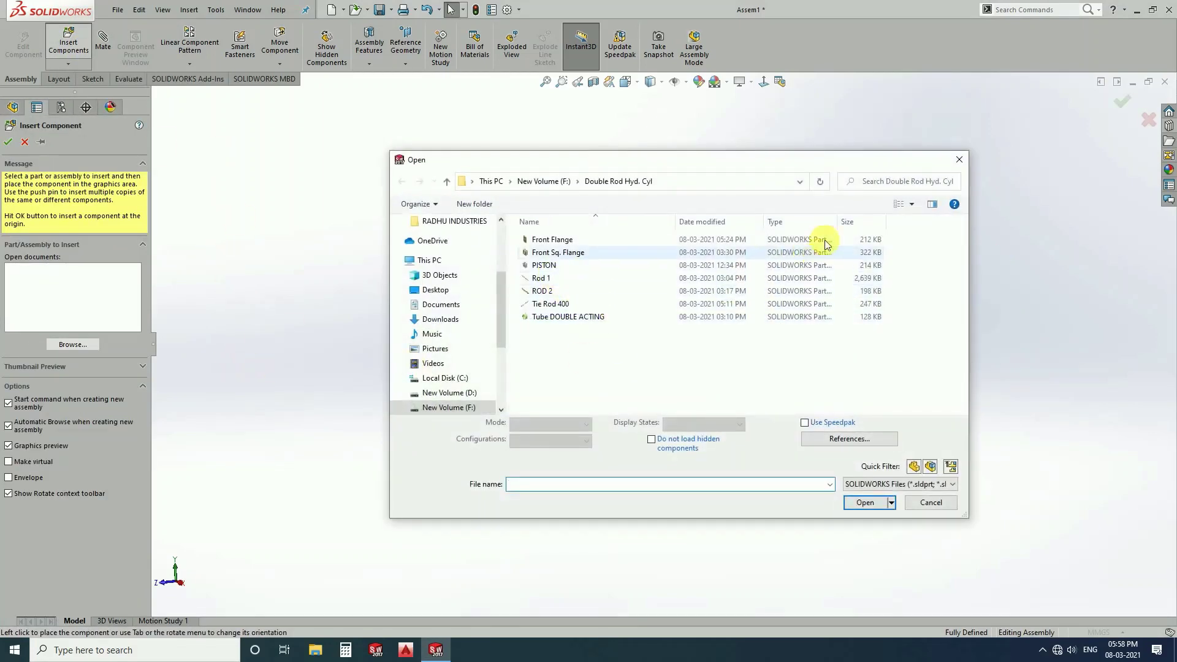
click(912, 204)
click(943, 130)
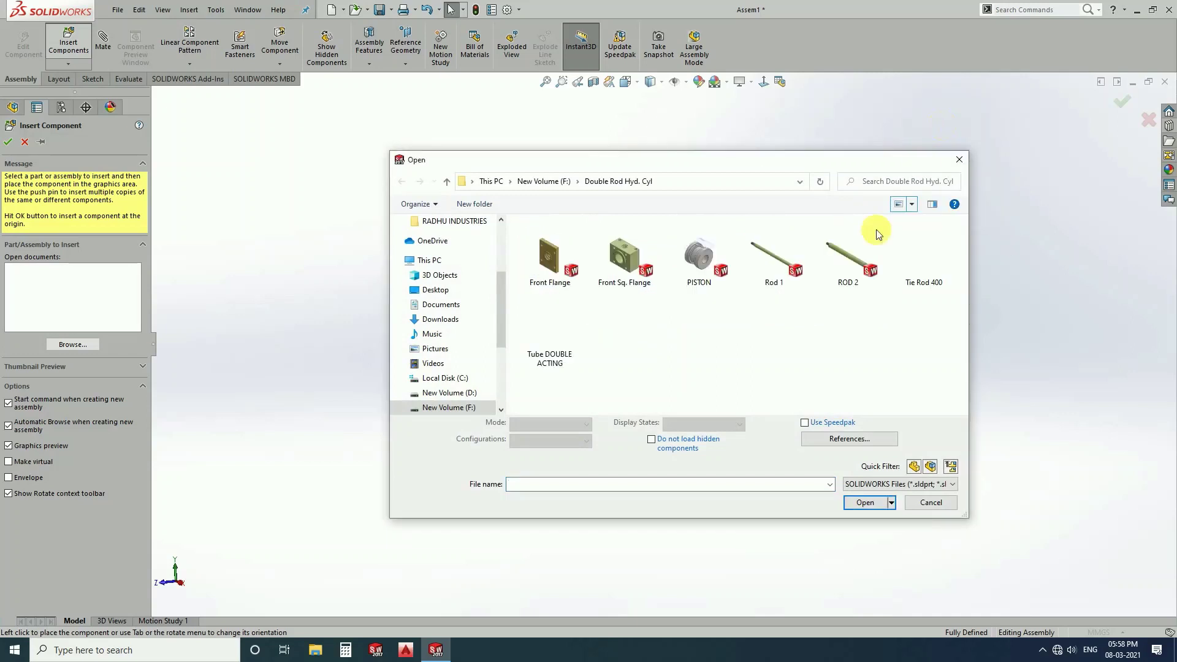
click(688, 260)
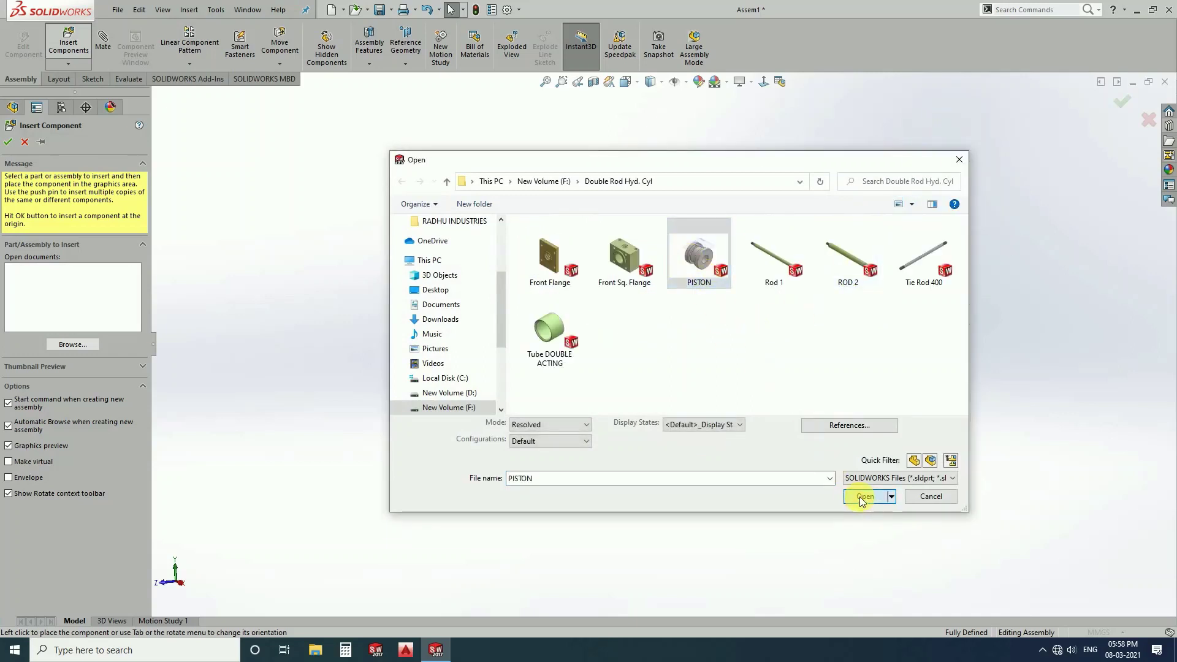
click(862, 498)
click(348, 408)
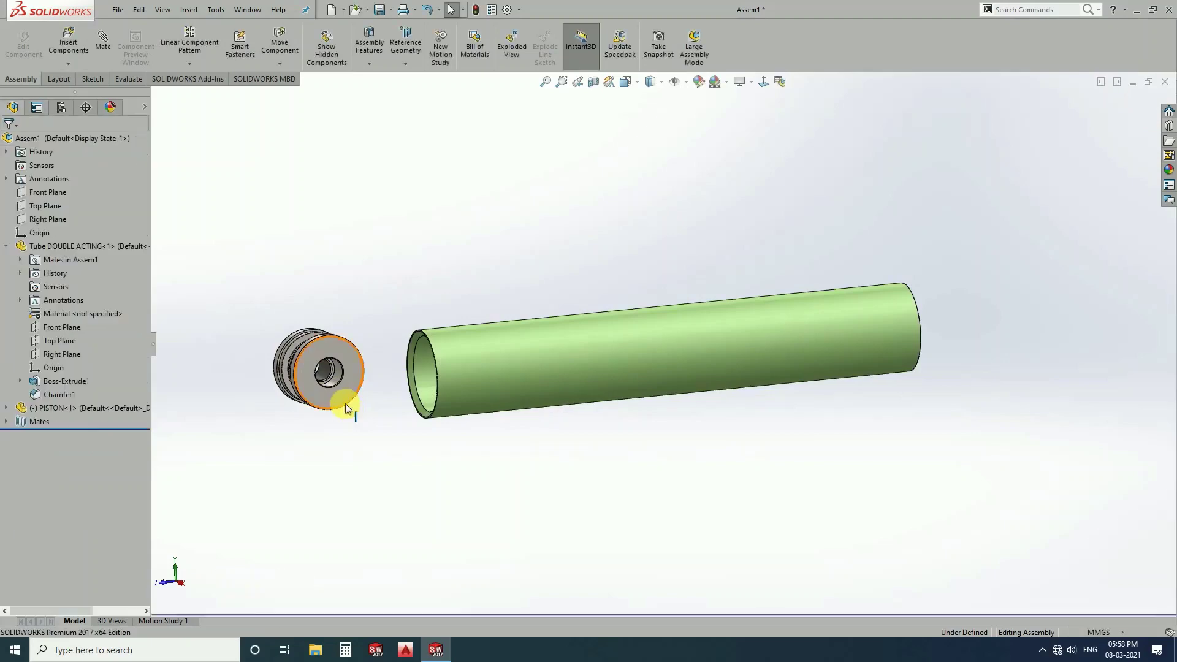
- Mate the piston concentric with the tube and slide it into the bore
scroll(340, 376, up, 2)
middle_drag(336, 384, 345, 366)
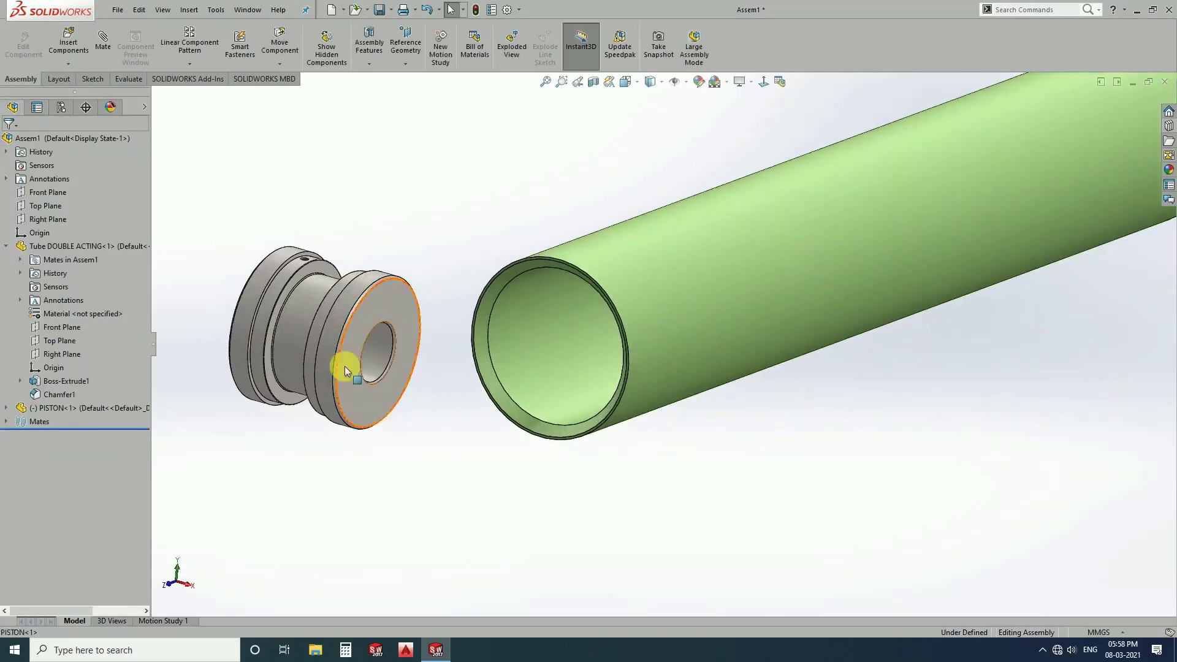
click(332, 330)
ctrl+click(664, 265)
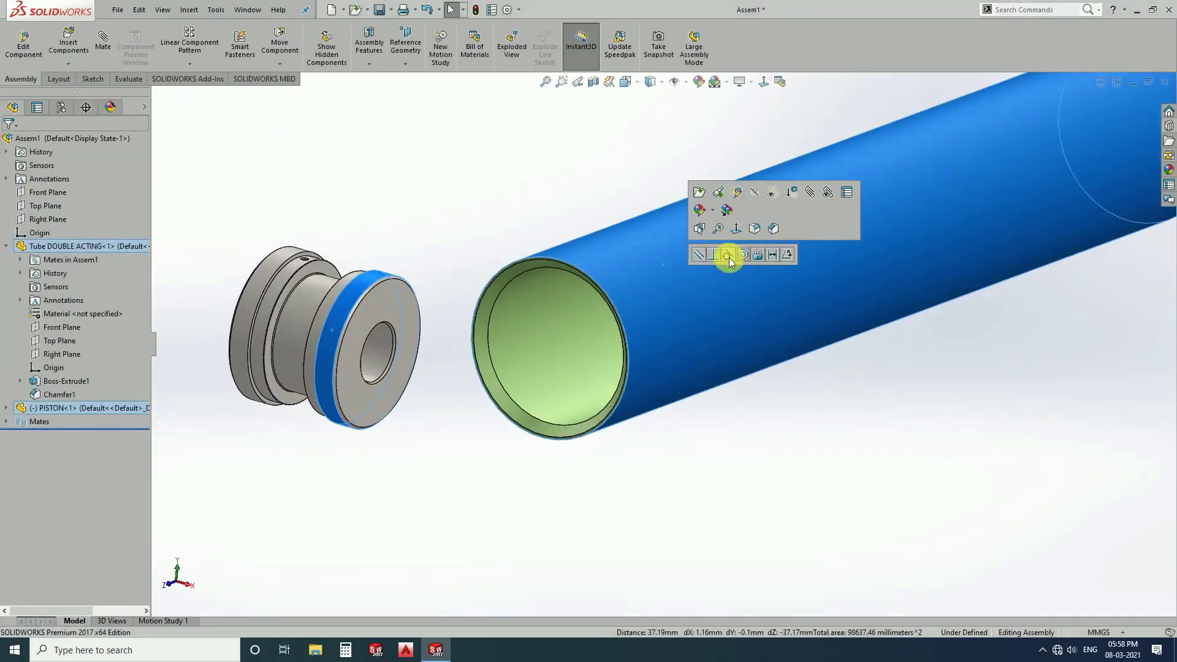
click(729, 256)
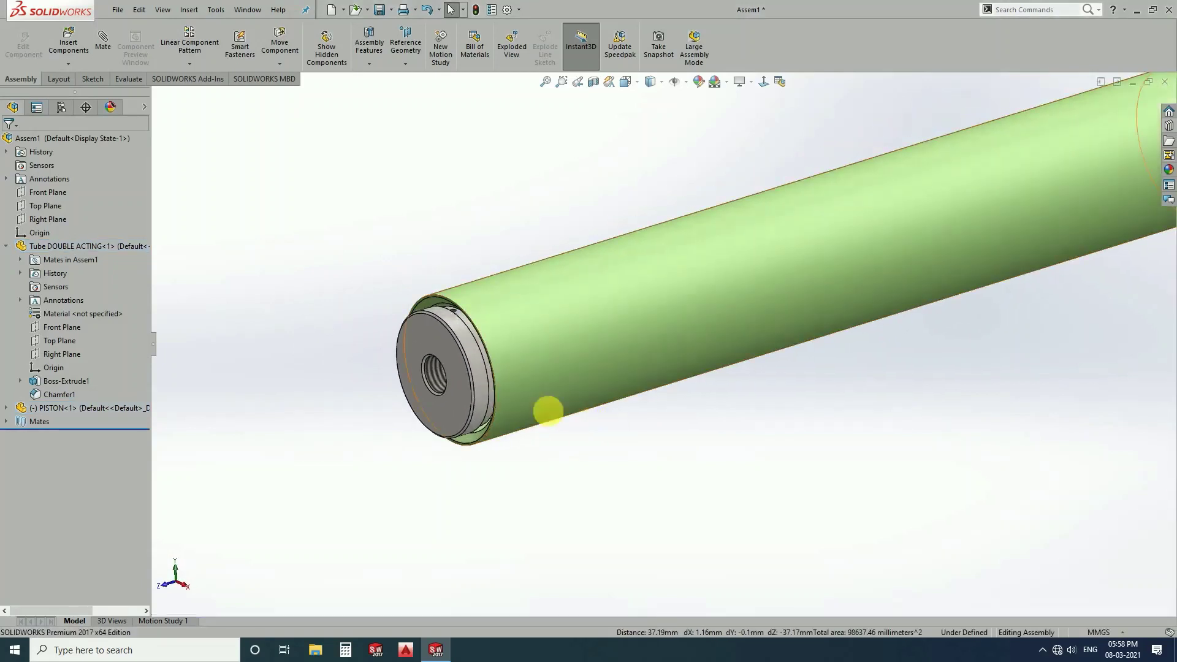
click(444, 398)
drag(445, 407, 628, 356)
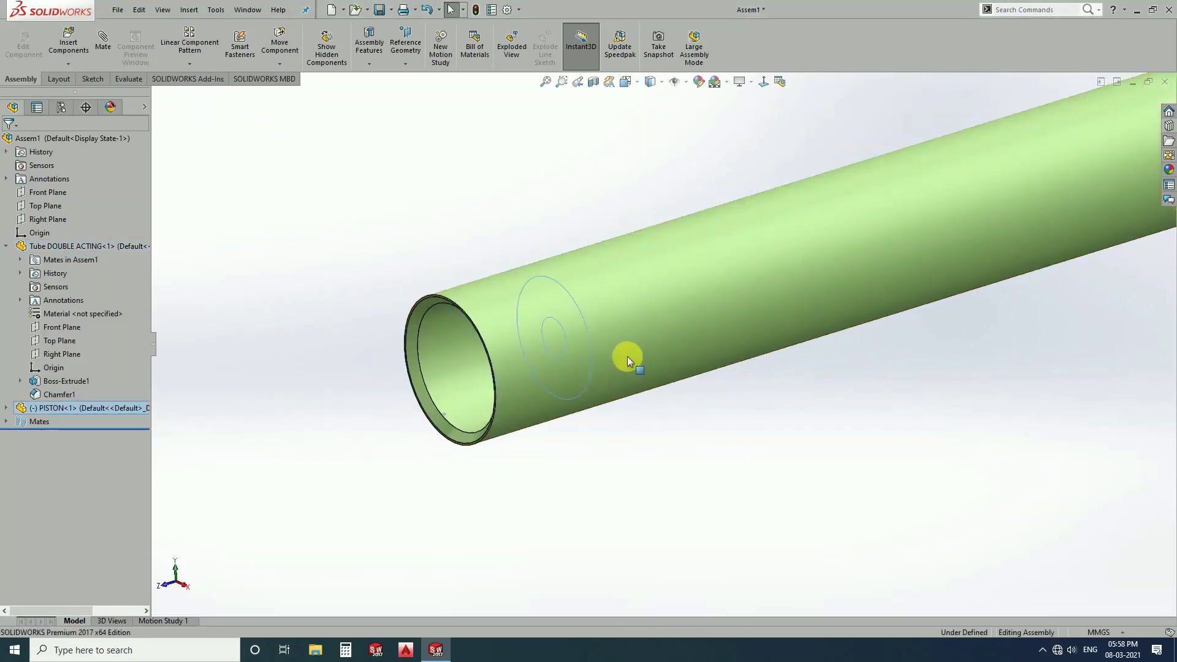
click(705, 329)
click(407, 240)
scroll(771, 330, down, 3)
mouse_move(772, 330)
middle_down()
mouse_move(802, 276)
mouse_move(771, 304)
middle_up()
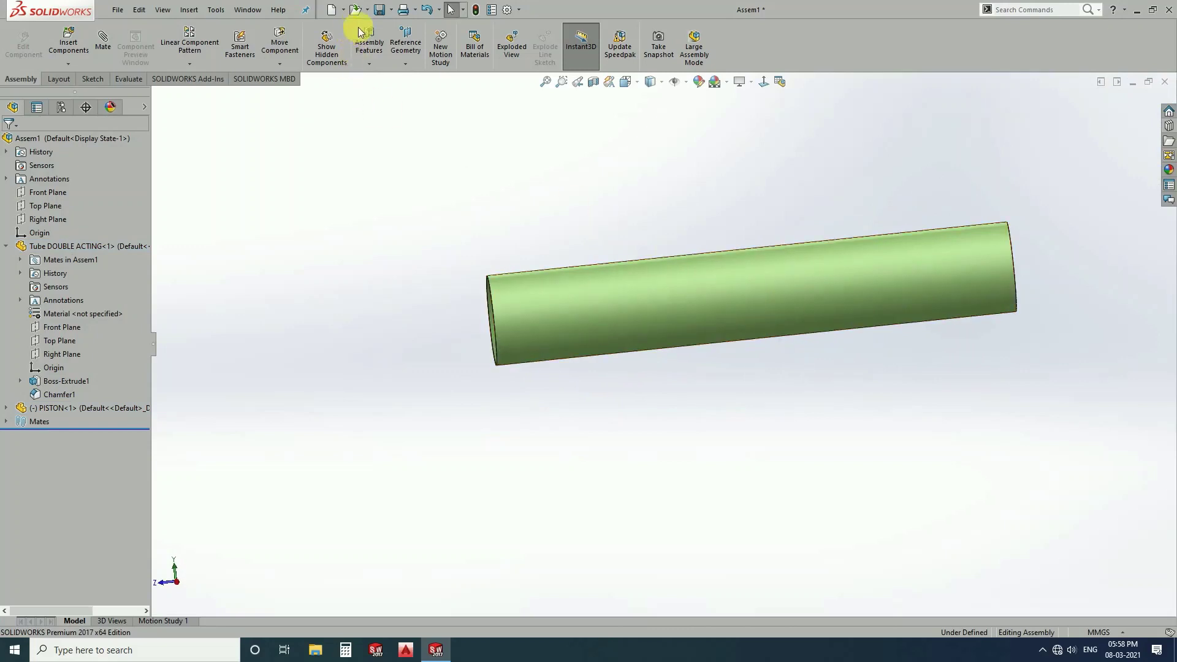
- Insert Rod 1 and place it in the assembly
click(80, 43)
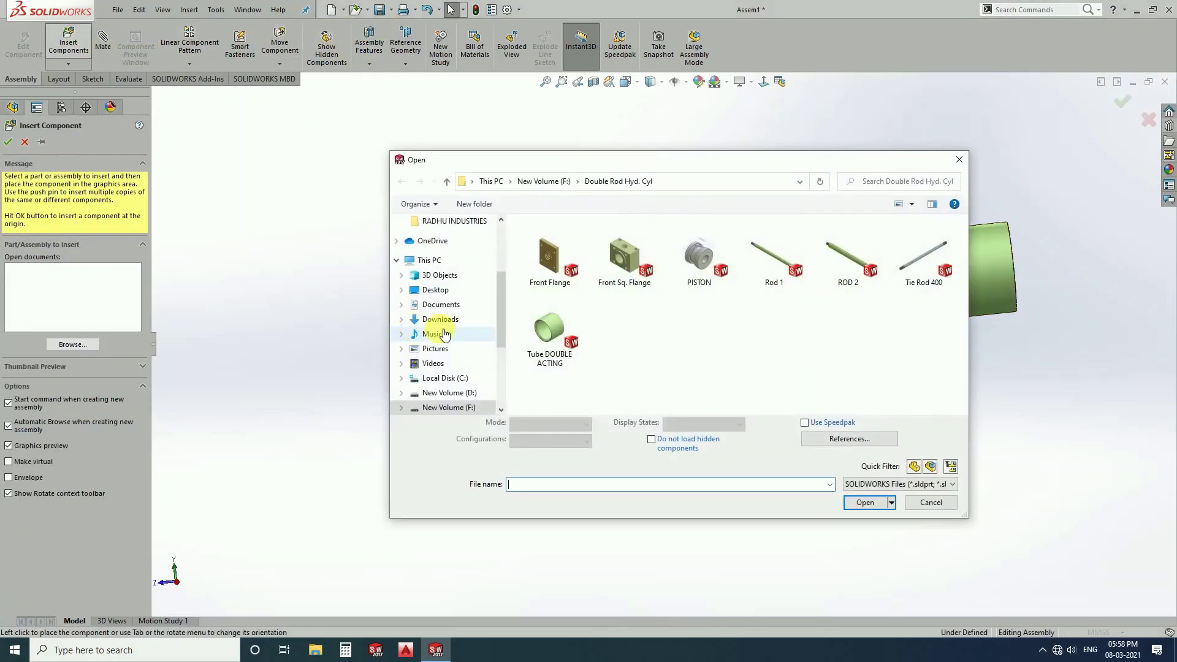
click(769, 272)
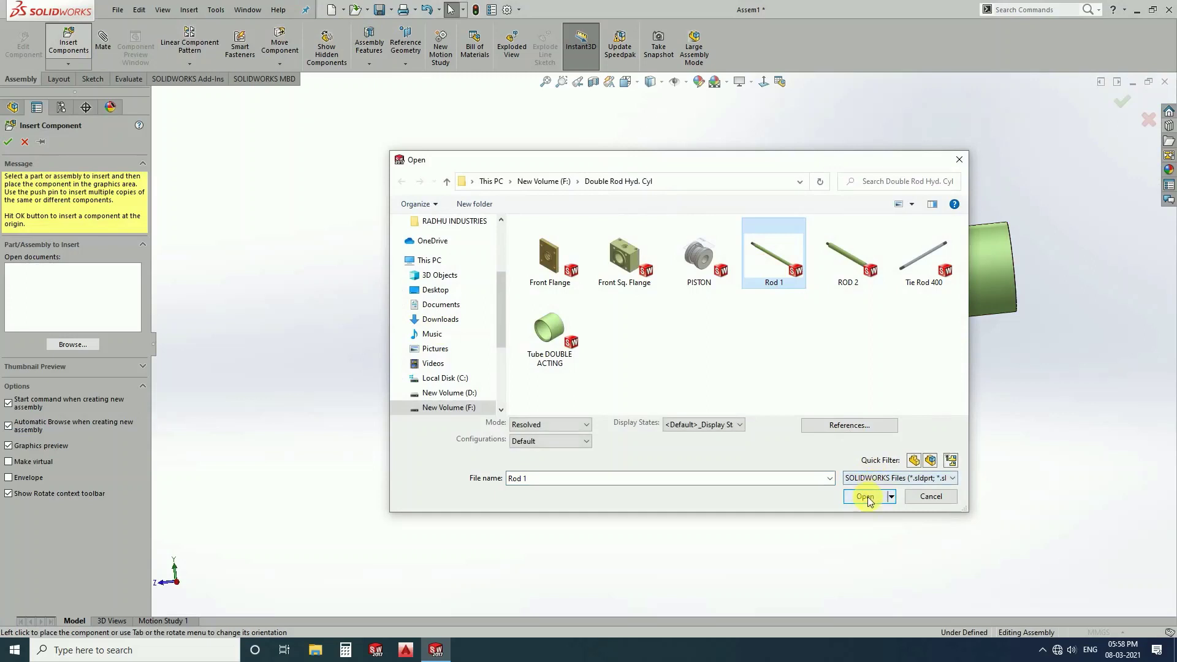
click(865, 497)
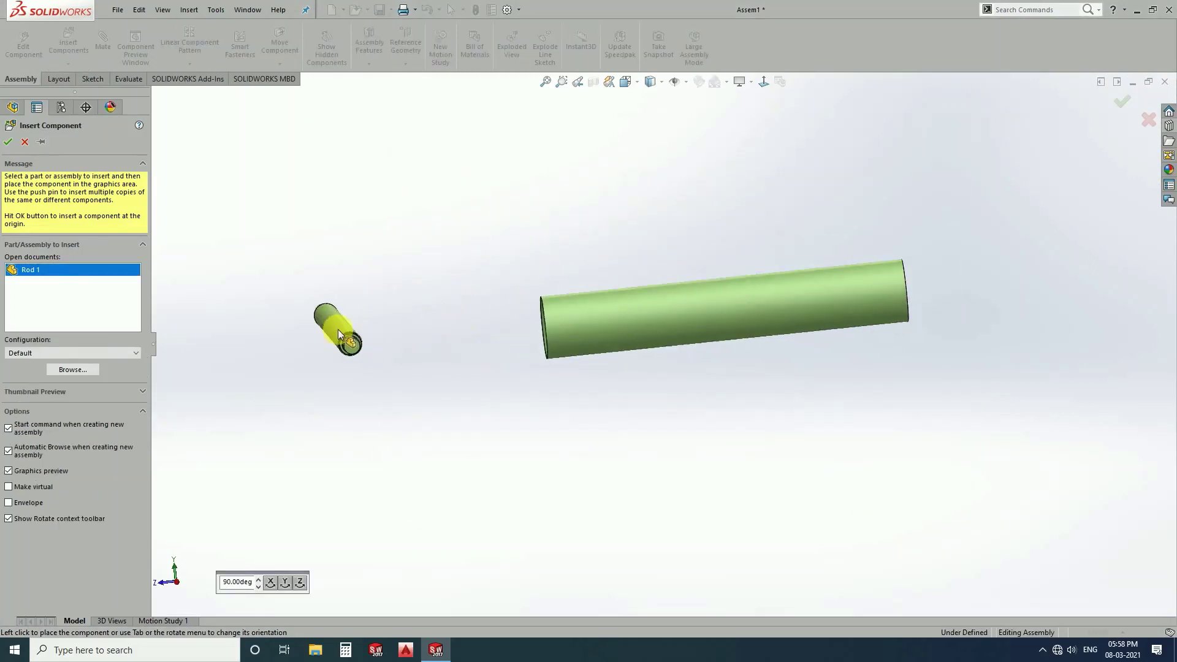
click(337, 329)
middle_drag(343, 344, 421, 359)
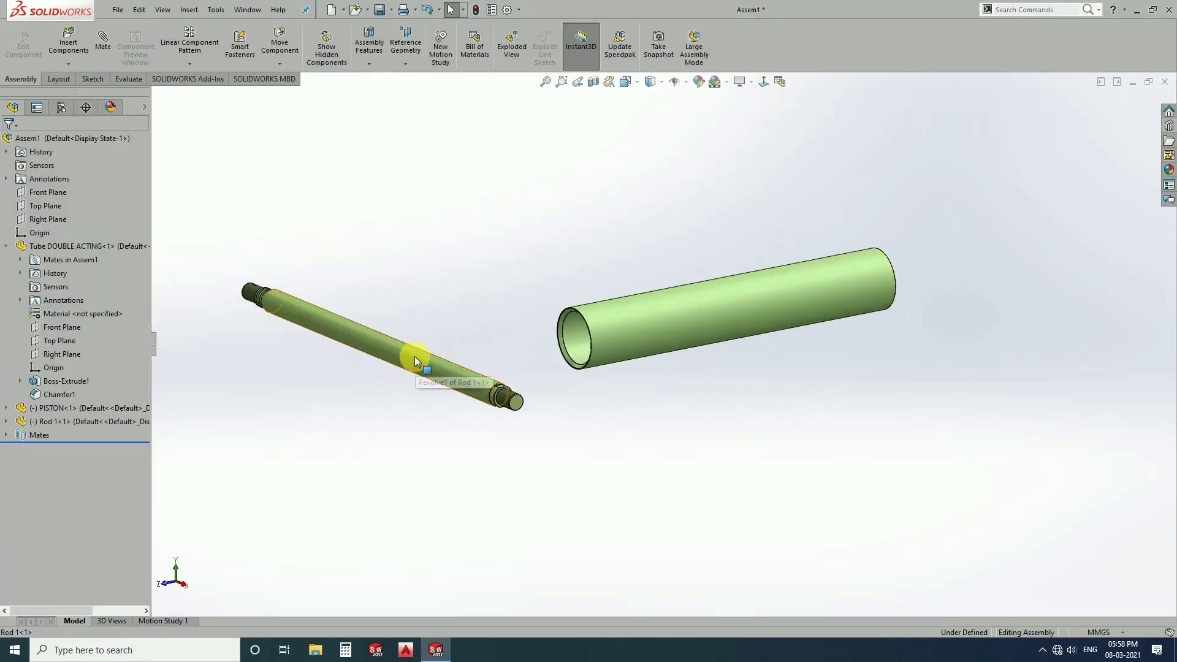
- Mate Rod 1 concentric with the tube and slide it along the tube's axis
click(414, 362)
ctrl+click(711, 308)
click(781, 303)
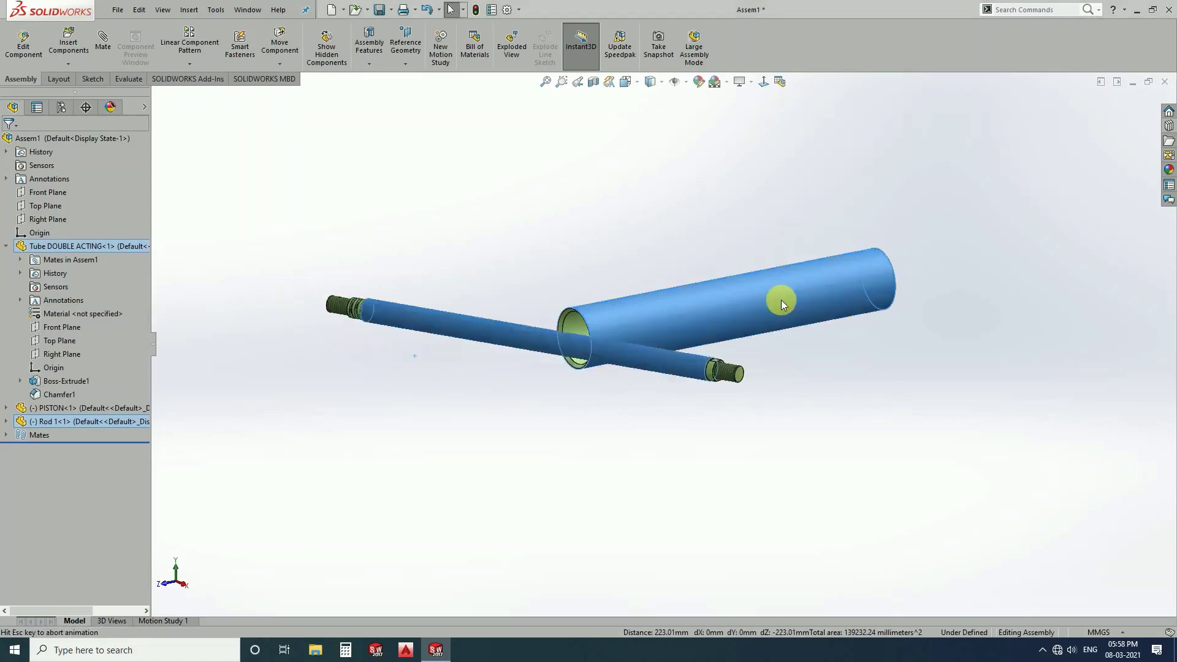
drag(973, 255, 1171, 209)
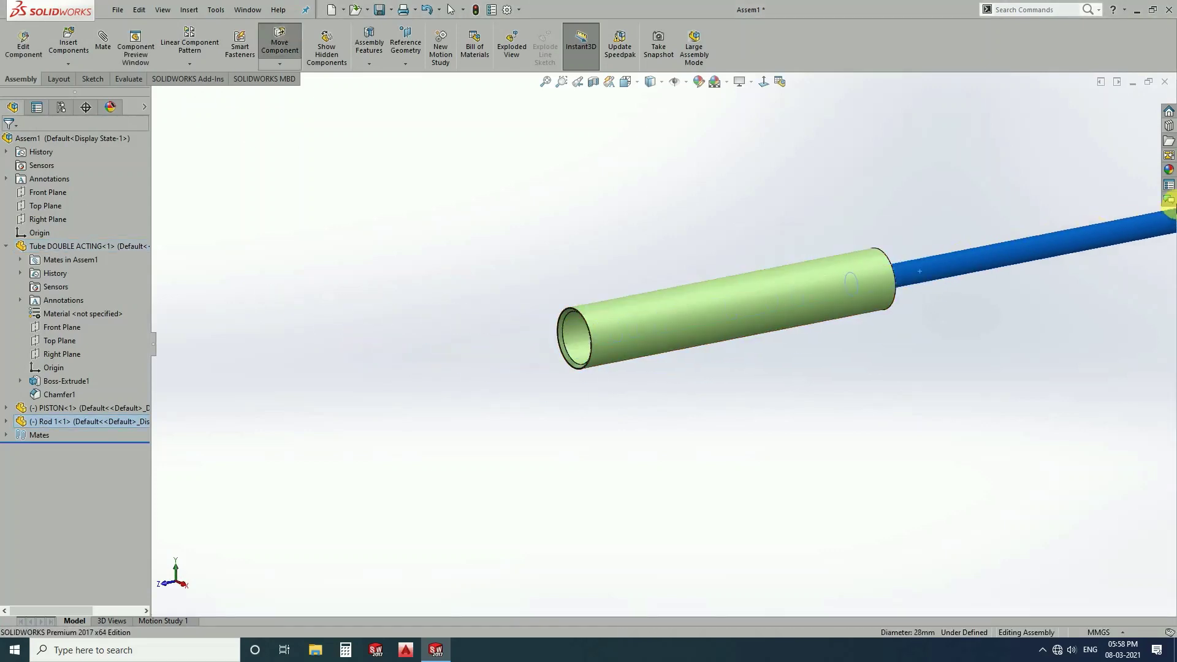
scroll(789, 323, up, 3)
scroll(876, 301, down, 5)
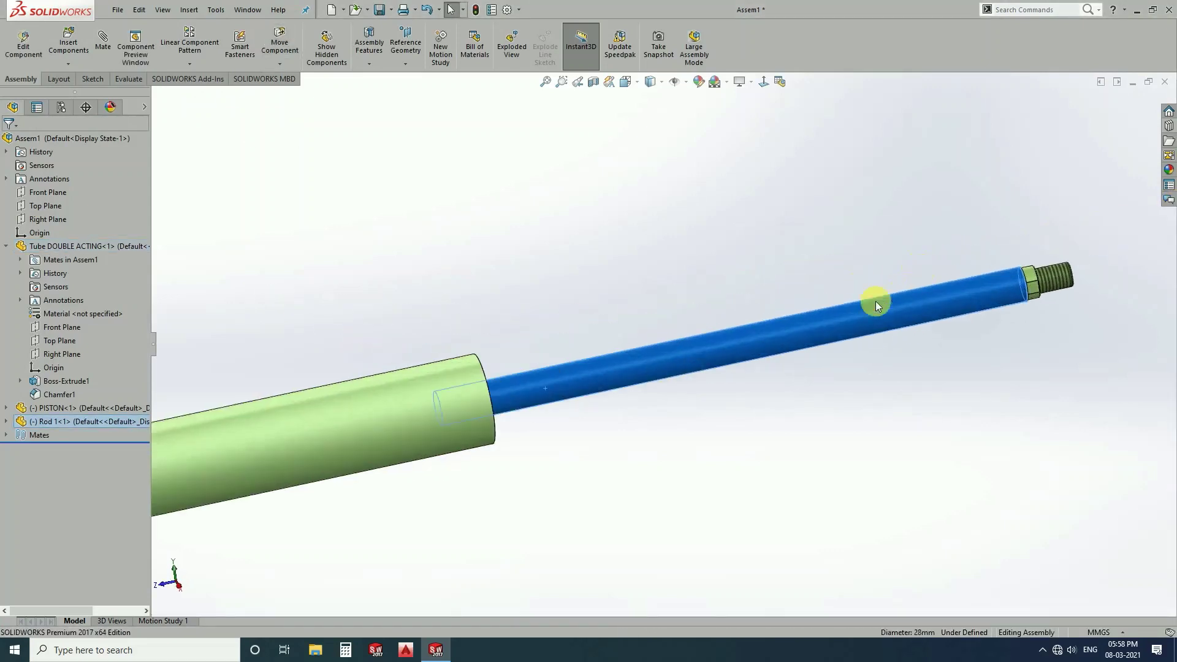
mouse_move(876, 301)
middle_down()
mouse_move(757, 384)
mouse_move(386, 468)
middle_up()
scroll(925, 318, down, 3)
- Slide the rod out and pull the piston out of the tube's open end
click(926, 319)
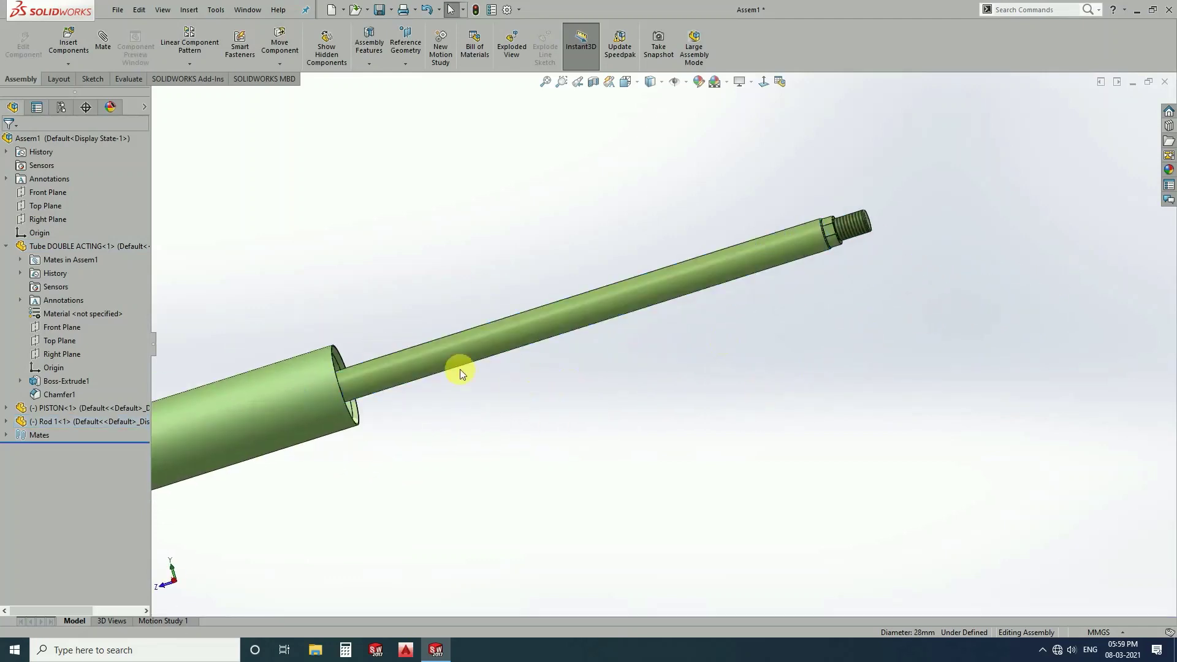
mouse_move(460, 369)
mouse_down()
mouse_move(735, 307)
mouse_move(618, 356)
mouse_up()
scroll(579, 363, up, 2)
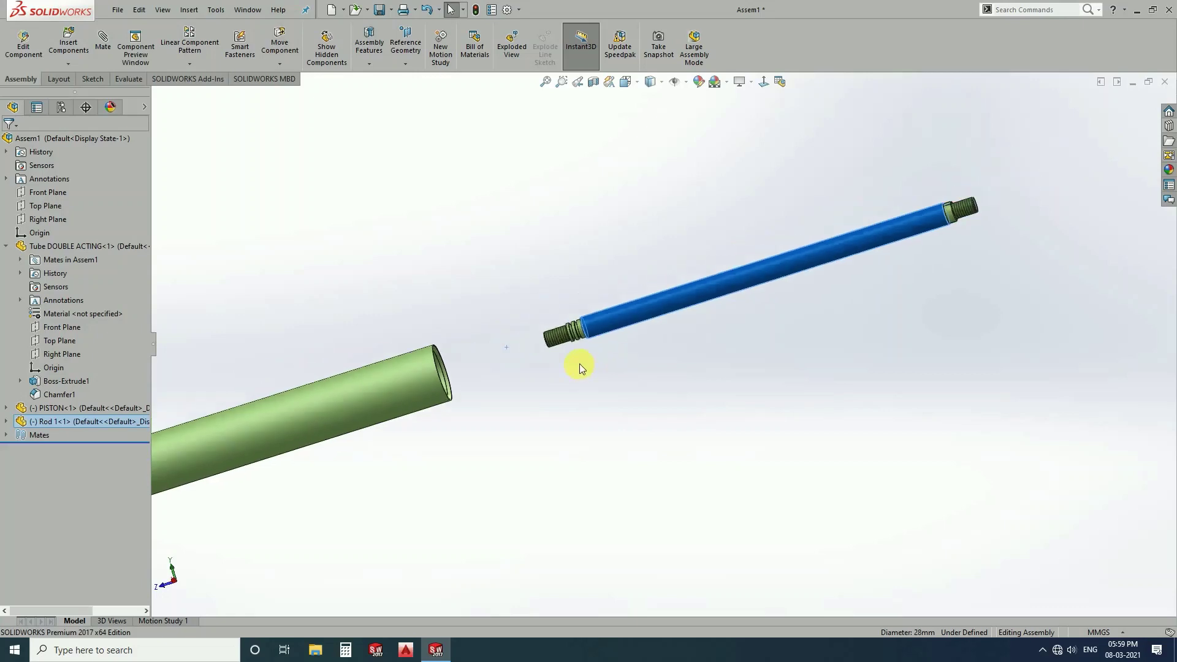
scroll(579, 366, up, 3)
click(455, 372)
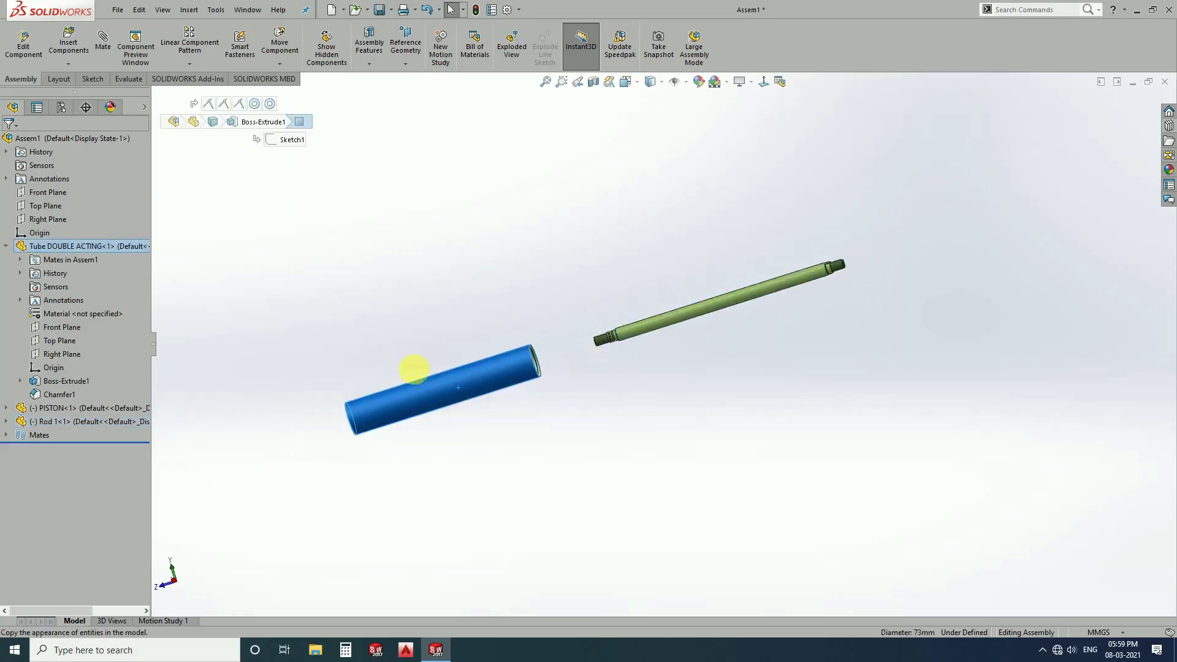
middle_drag(489, 352, 606, 325)
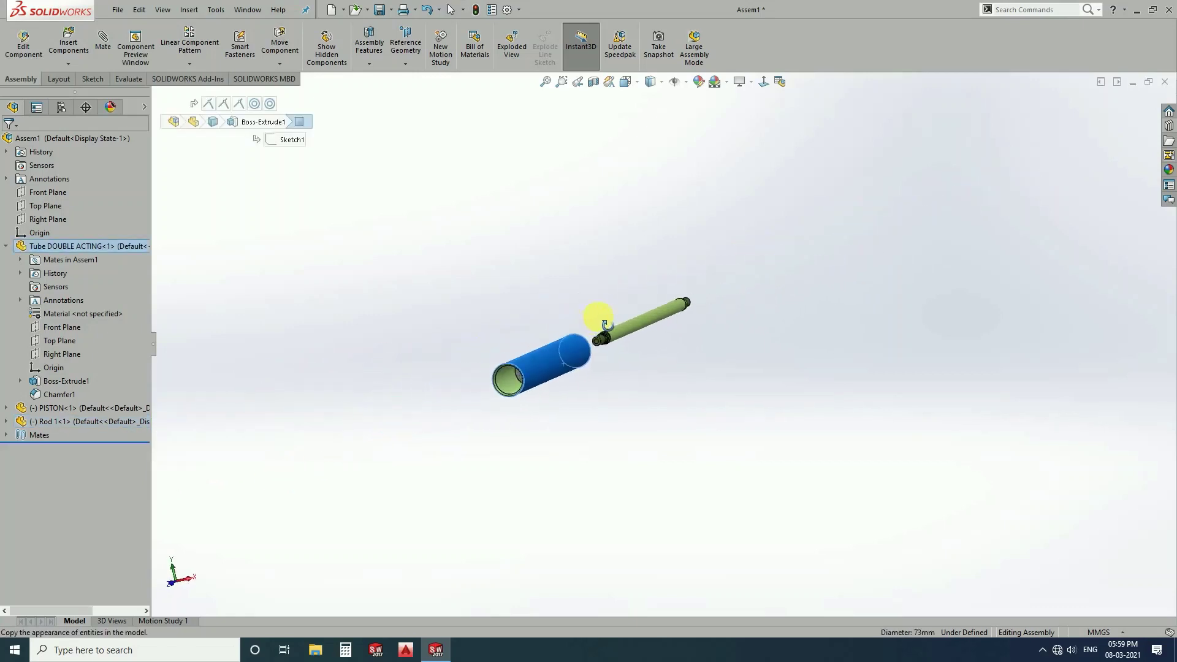
click(524, 412)
mouse_move(535, 373)
mouse_down()
mouse_move(611, 349)
mouse_move(599, 385)
mouse_up()
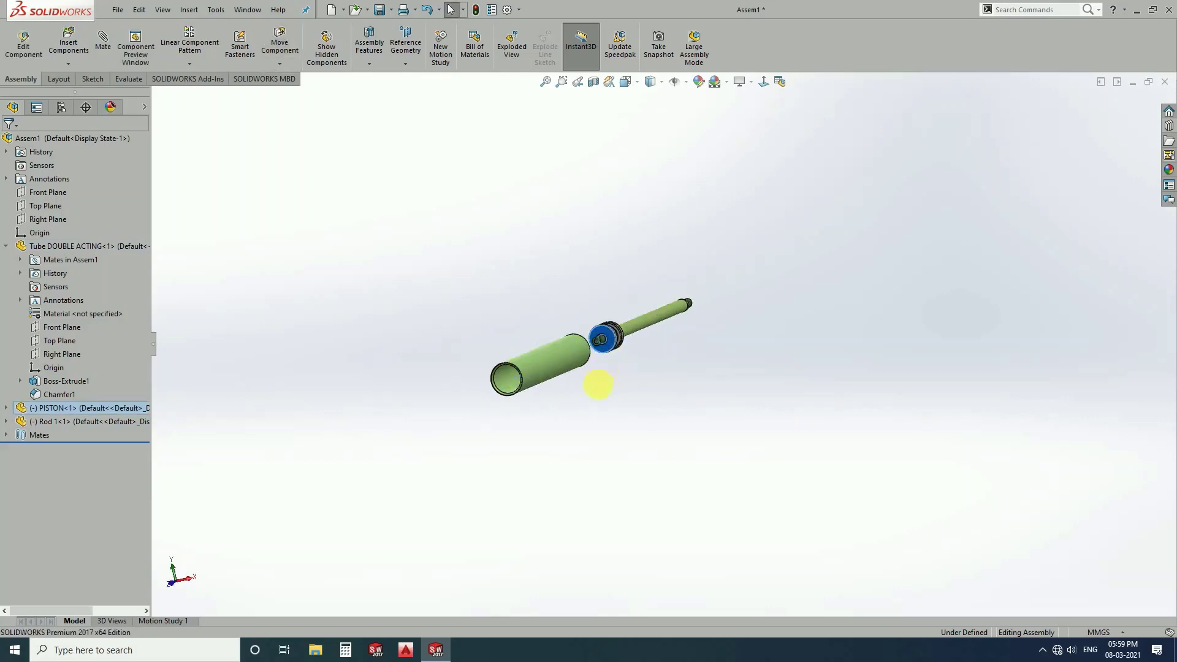
- Pull the piston off the rod's end and bring its bored face into view
middle_drag(599, 385, 525, 412)
scroll(686, 332, down, 5)
scroll(709, 361, down, 3)
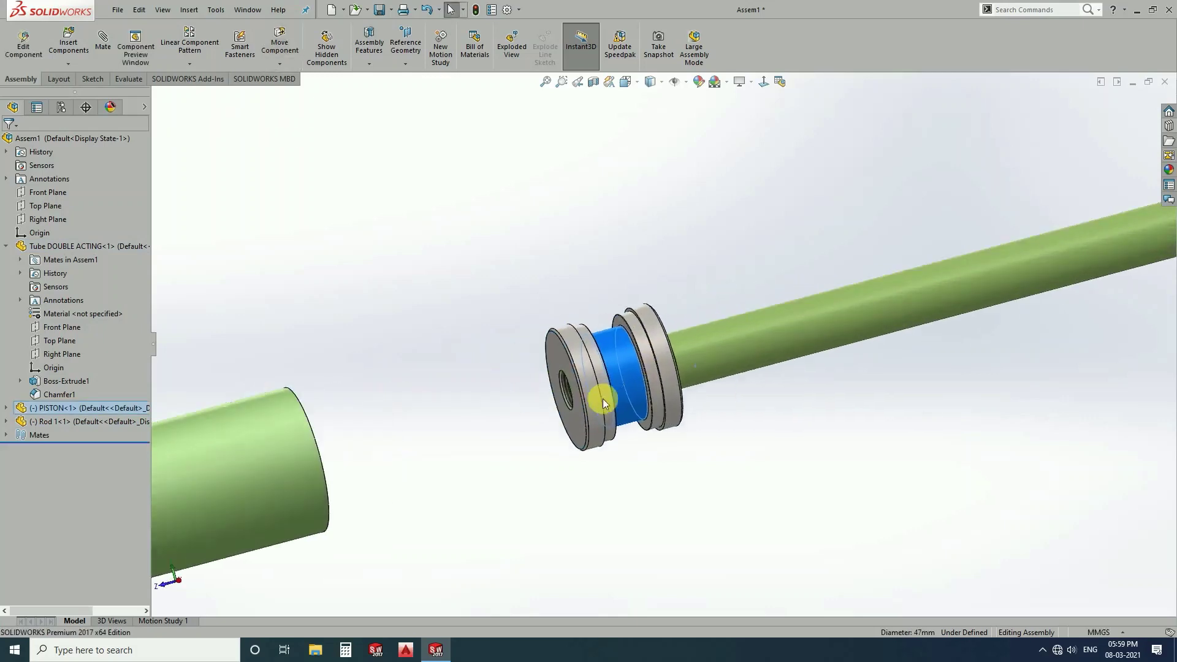
drag(602, 398, 523, 442)
click(594, 441)
mouse_move(595, 441)
middle_down()
mouse_move(584, 447)
mouse_move(620, 429)
middle_up()
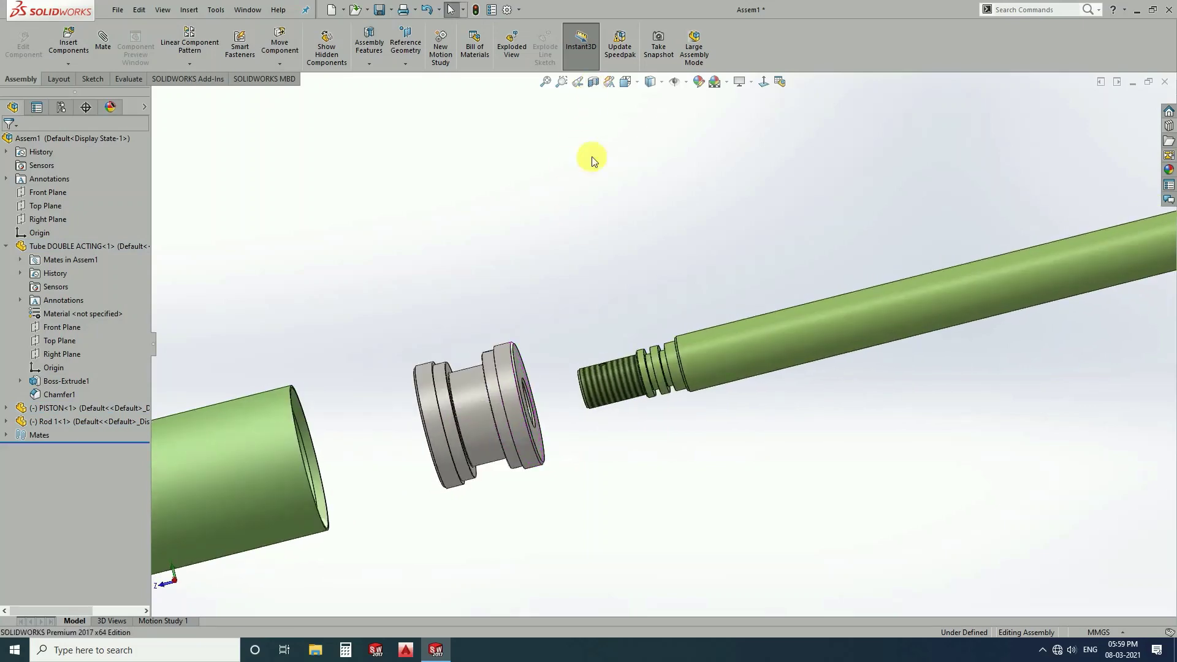
mouse_move(592, 156)
middle_down()
mouse_move(540, 421)
mouse_move(626, 399)
middle_up()
scroll(627, 352, down, 3)
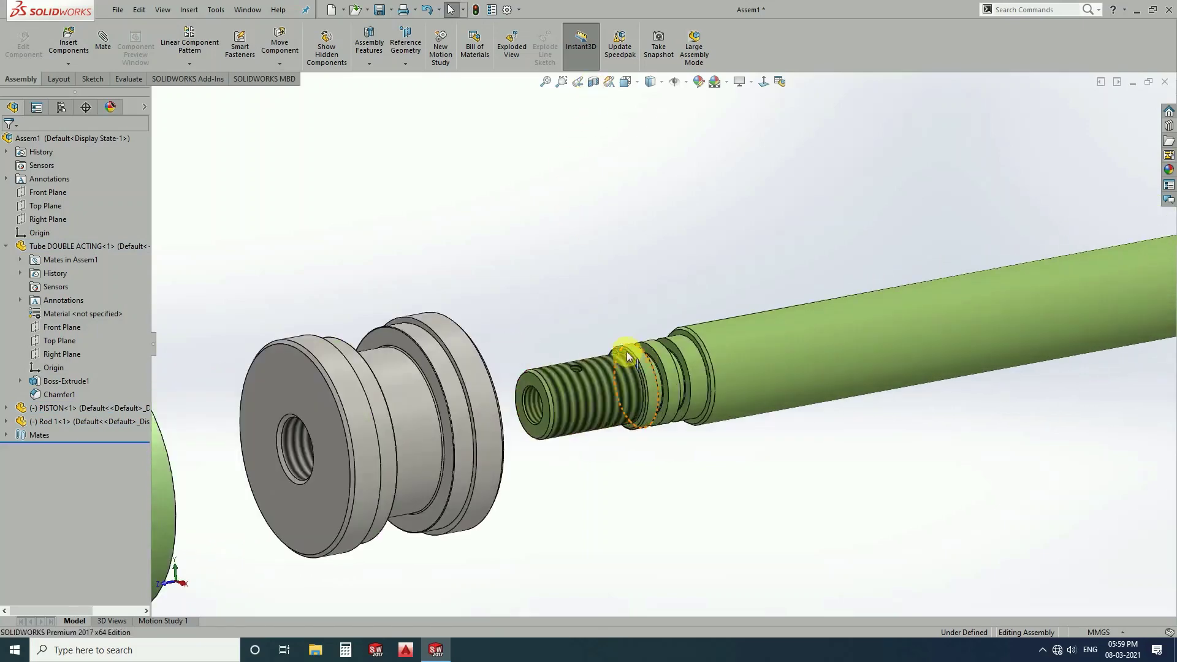
scroll(626, 351, down, 2)
- Mate the rod's threaded end into the piston's bore
click(623, 352)
scroll(435, 513, down, 3)
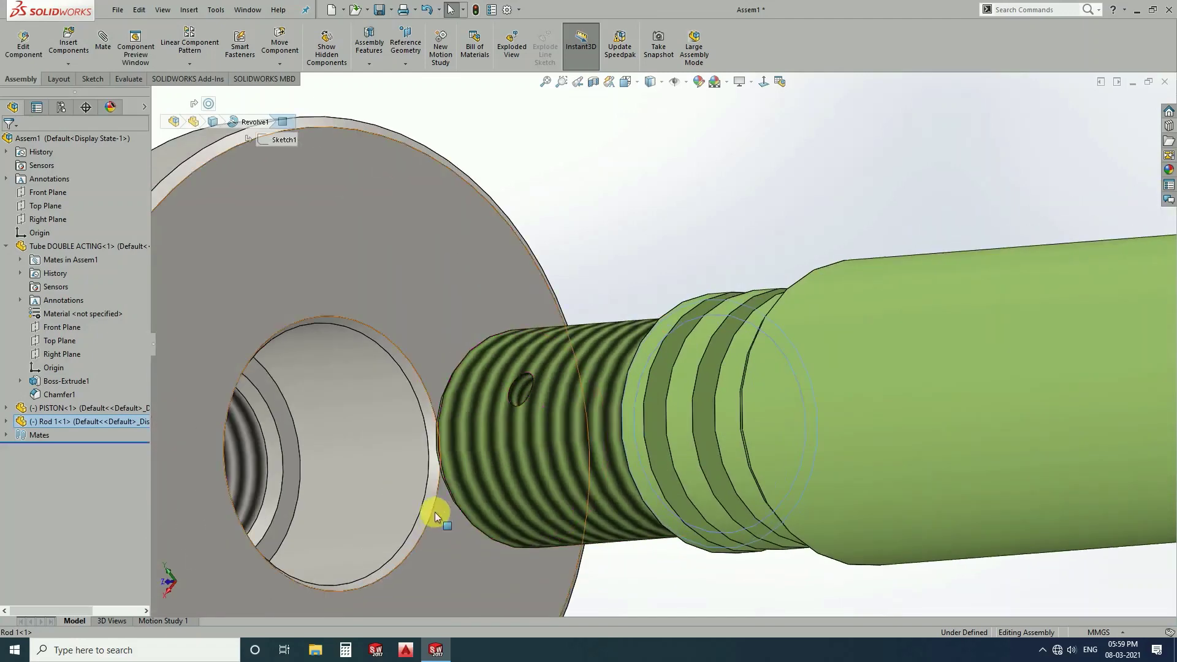
scroll(433, 501, up, 3)
scroll(551, 361, down, 3)
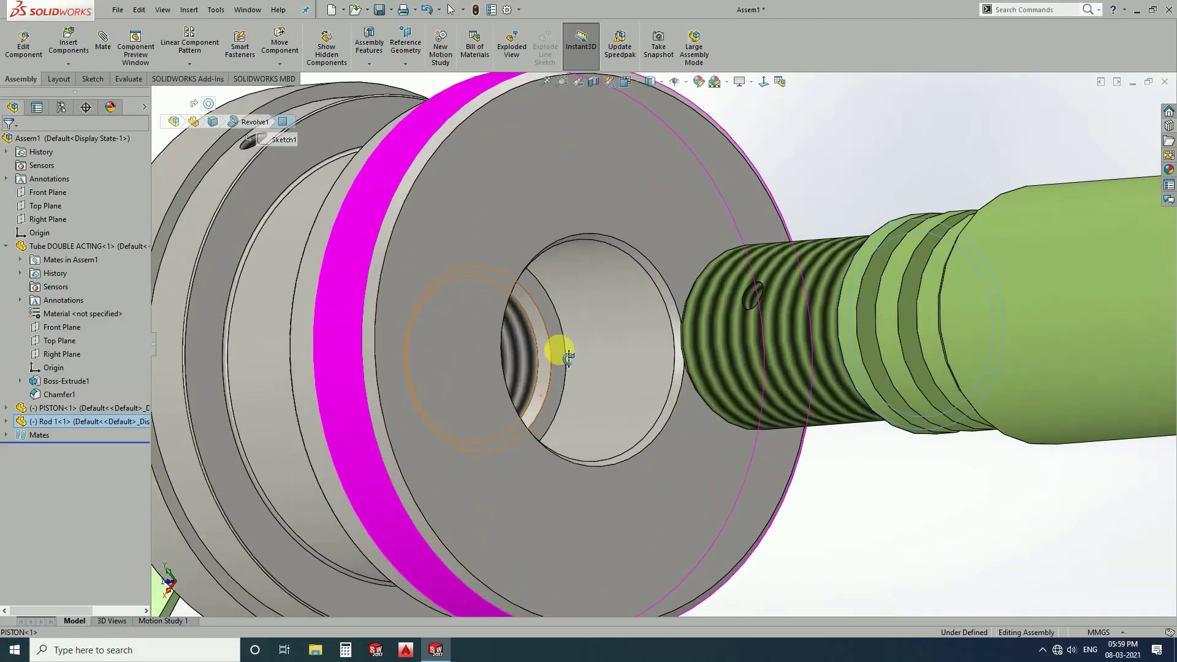
ctrl+click(555, 325)
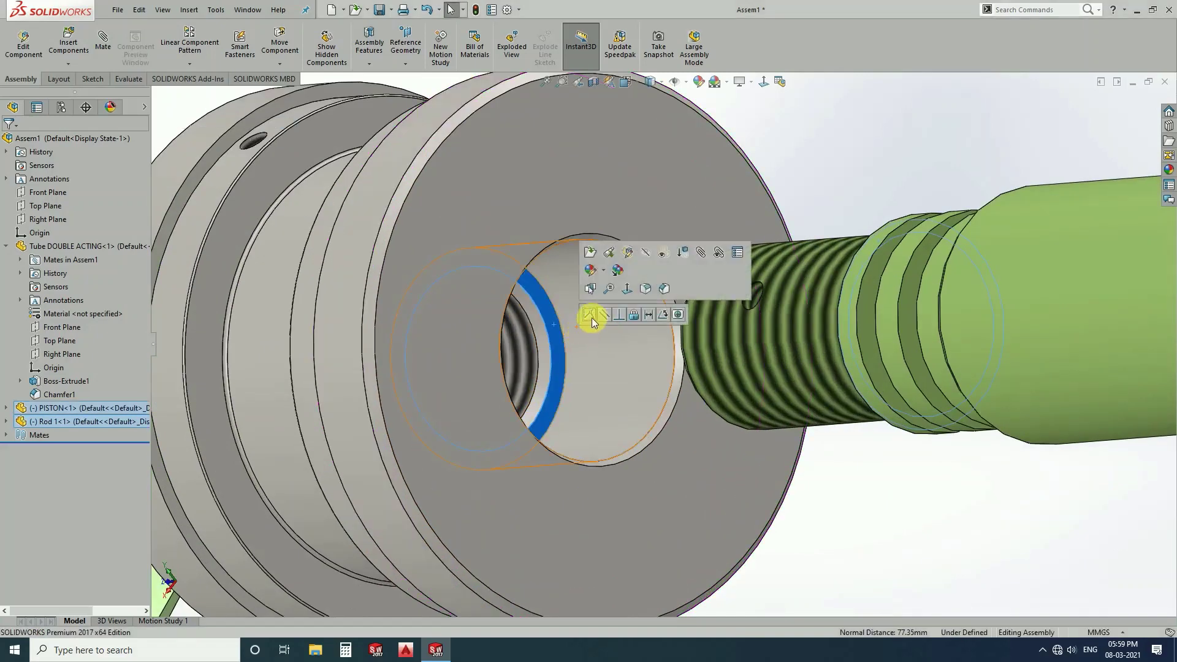
click(592, 264)
- Try mating the piston's side-hole face and edge, then dismiss the unsolved mate warning
scroll(606, 414, up, 5)
middle_drag(606, 414, 670, 459)
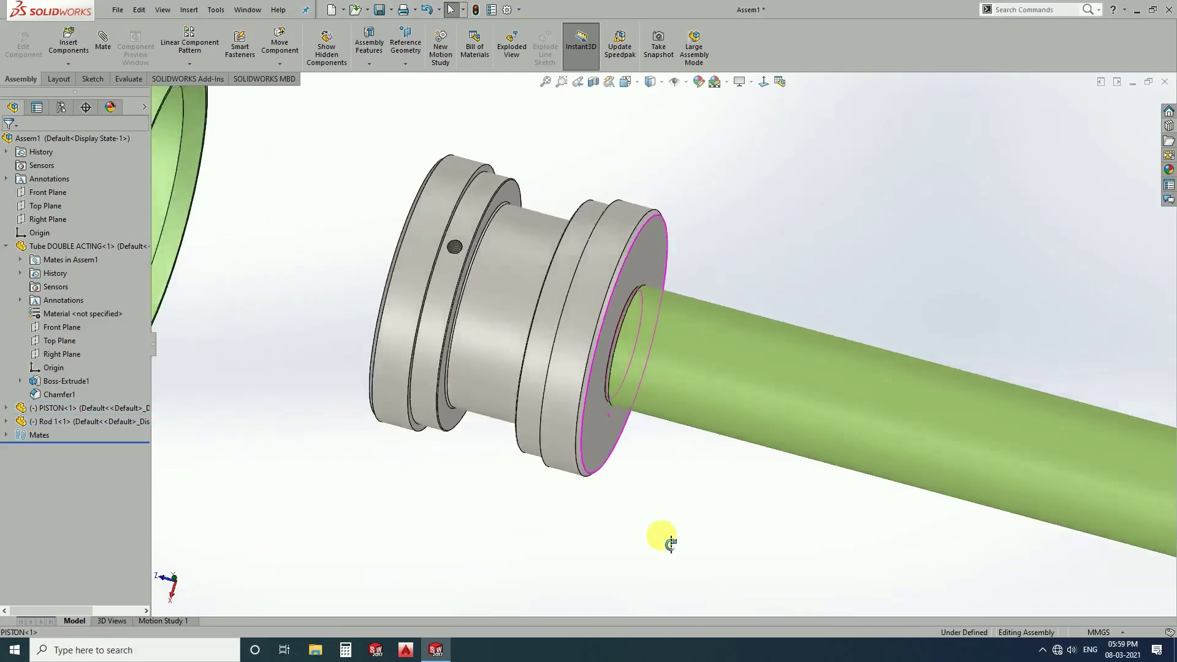
scroll(603, 322, down, 4)
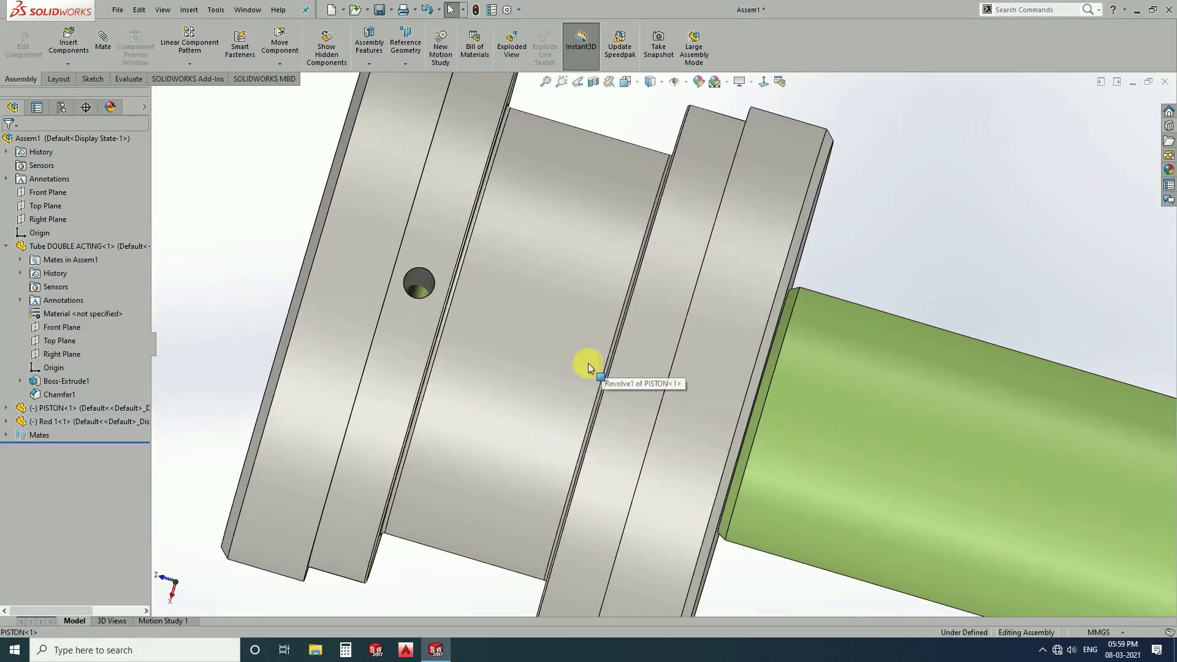
mouse_move(588, 363)
middle_down()
mouse_move(507, 389)
mouse_move(664, 381)
mouse_move(462, 329)
mouse_move(761, 390)
middle_up()
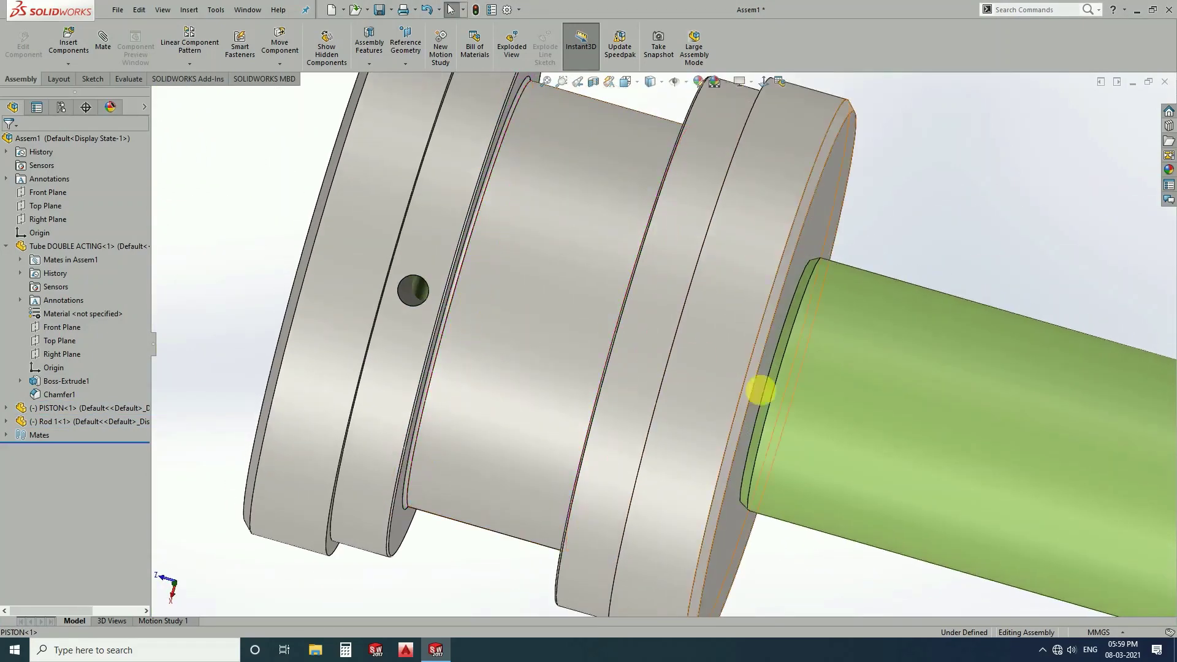
click(760, 390)
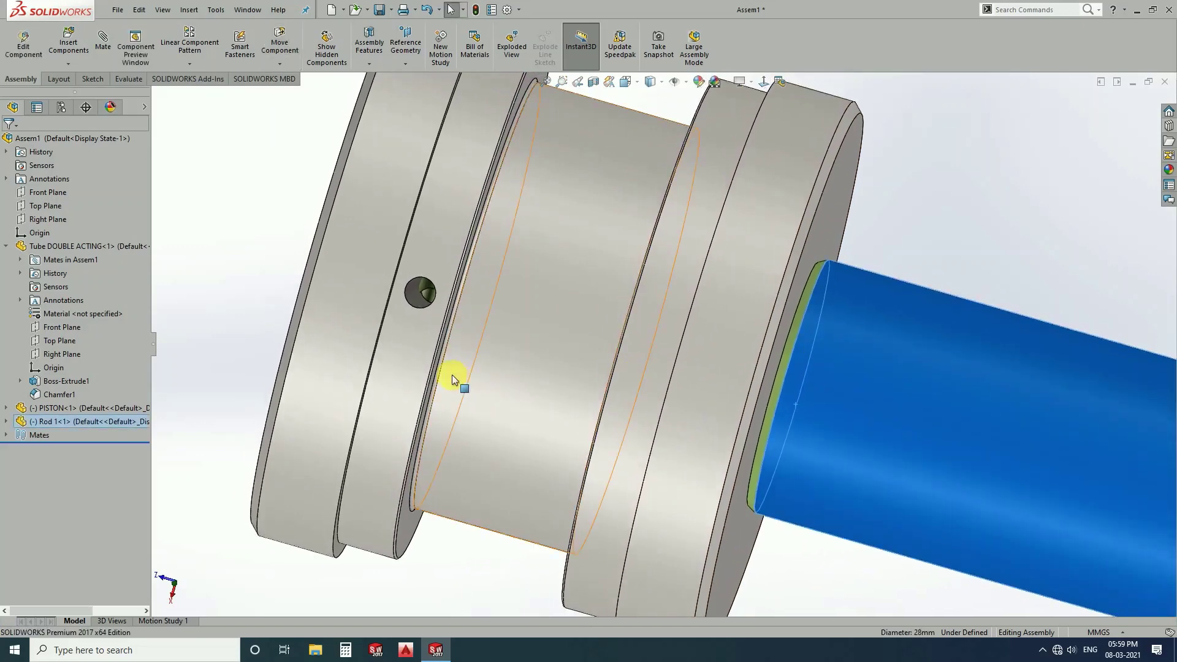
middle_drag(452, 375, 457, 323)
scroll(432, 319, down, 4)
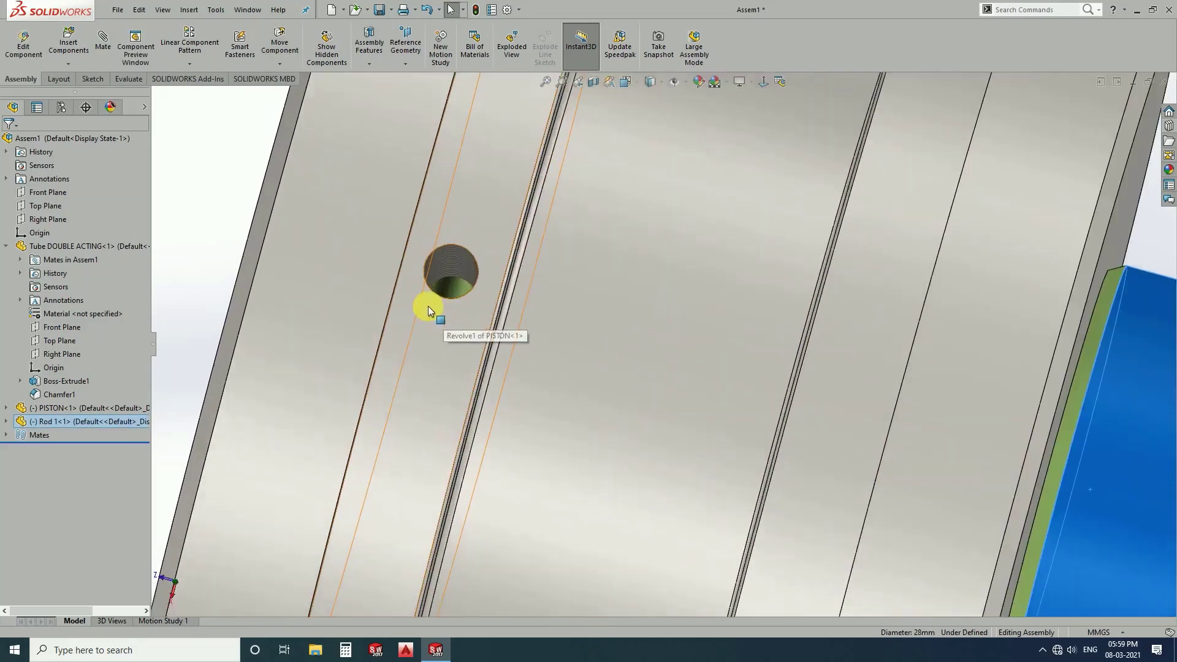
scroll(429, 315, down, 2)
click(461, 293)
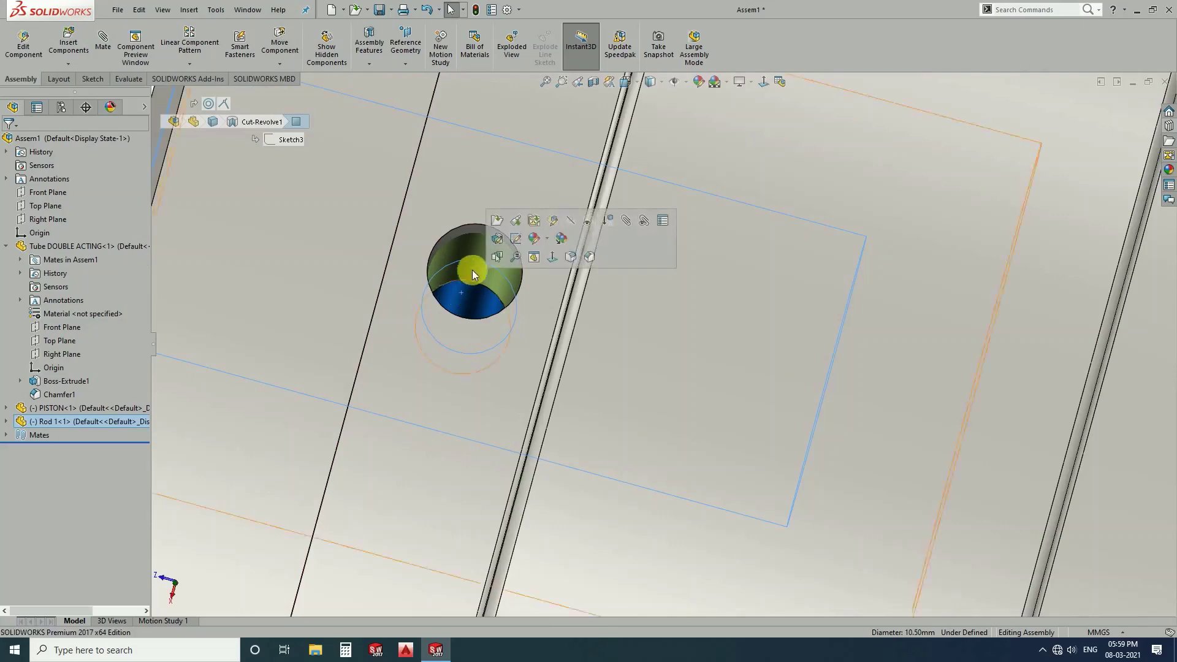
ctrl+click(468, 228)
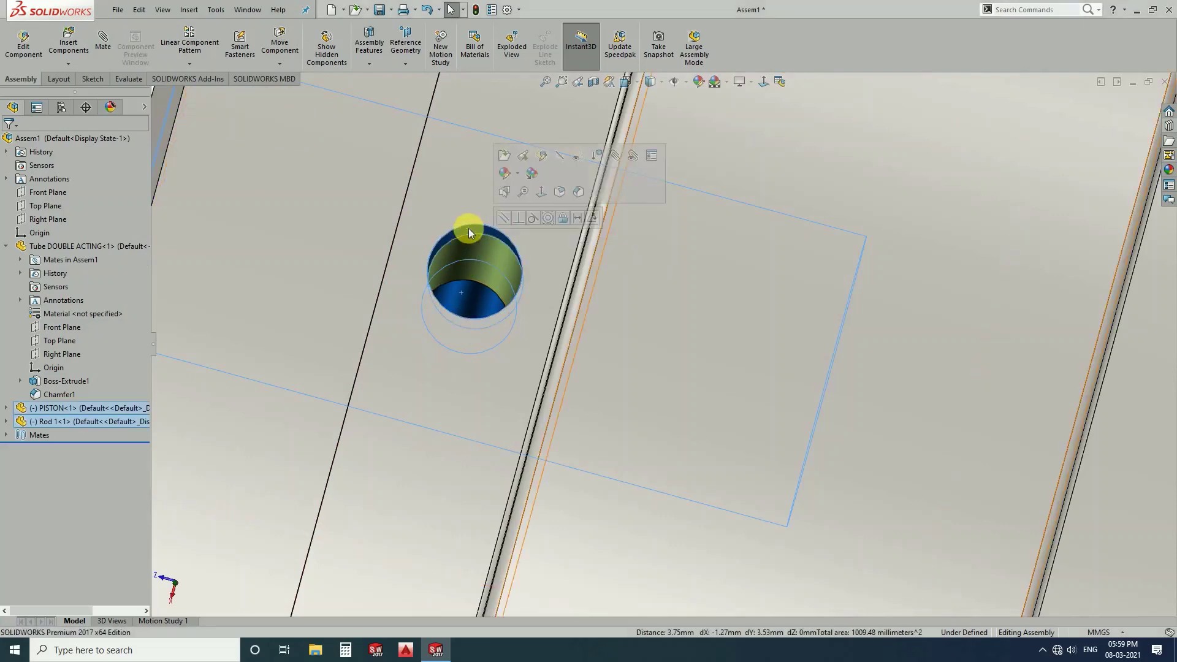
click(547, 218)
key(Escape)
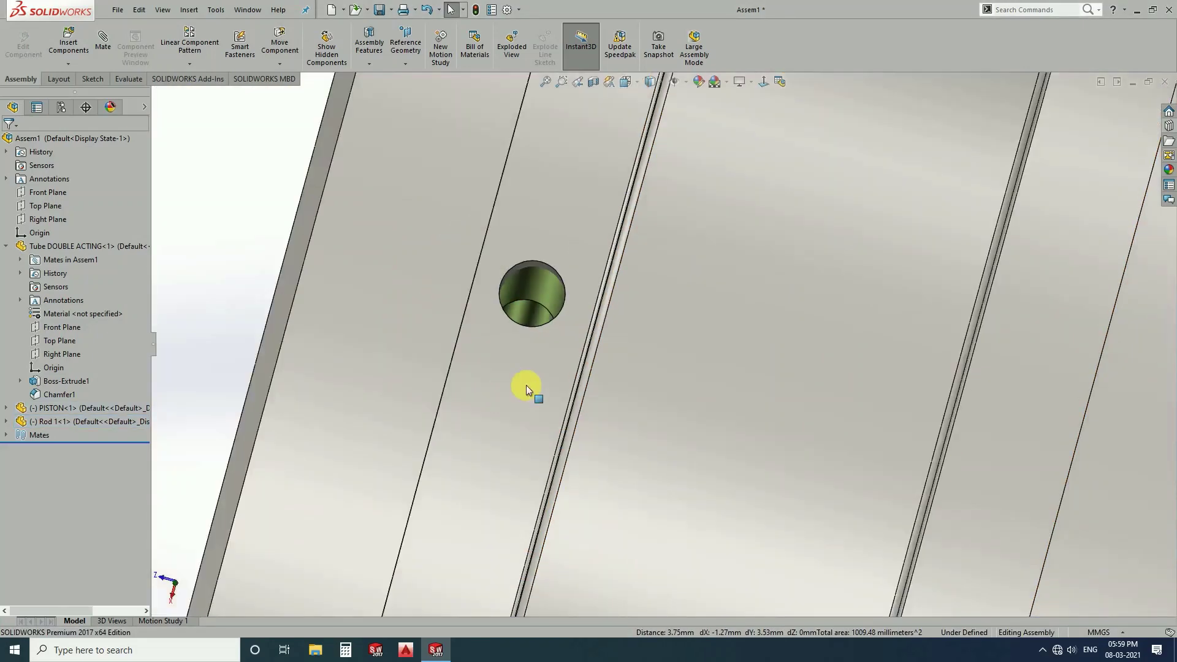
- Retry a mate on the piston's side hole and cancel the failed mate
scroll(527, 385, up, 3)
drag(1066, 427, 1066, 409)
middle_drag(821, 418, 595, 419)
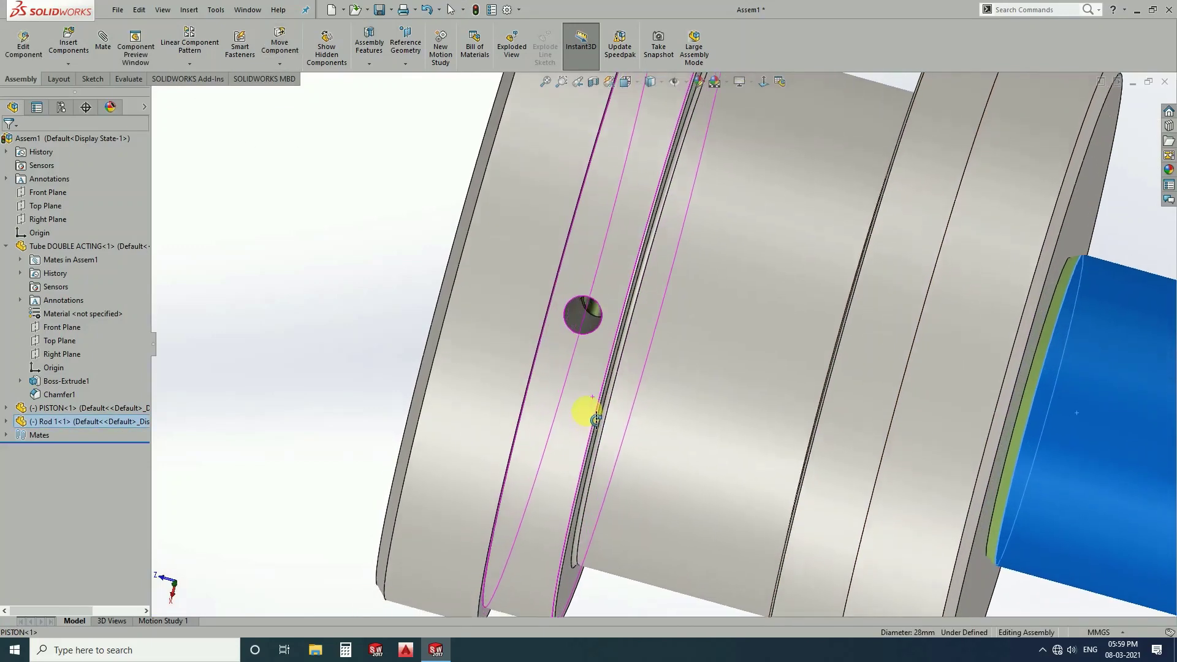
scroll(594, 332, down, 5)
click(600, 310)
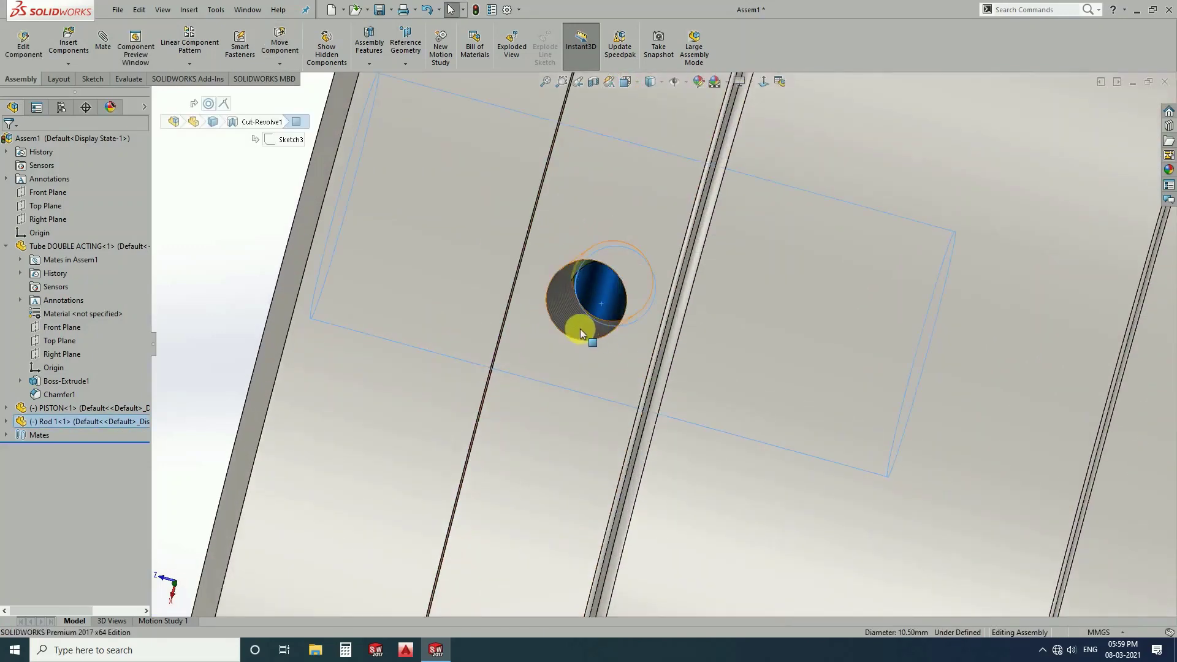
click(580, 329)
click(656, 317)
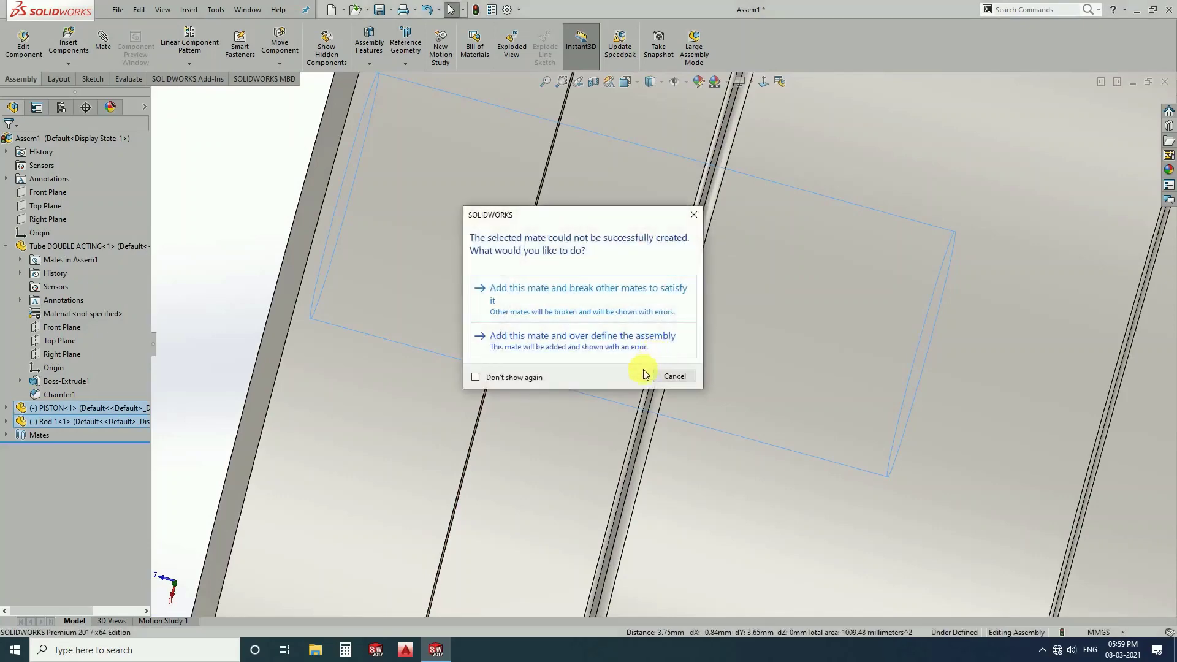
click(675, 377)
- Delete the Coincident4 mate from Rod 1's mate list
scroll(676, 381, up, 5)
mouse_move(675, 382)
middle_down()
mouse_move(728, 316)
mouse_move(781, 350)
mouse_move(701, 307)
middle_up()
right_click(940, 446)
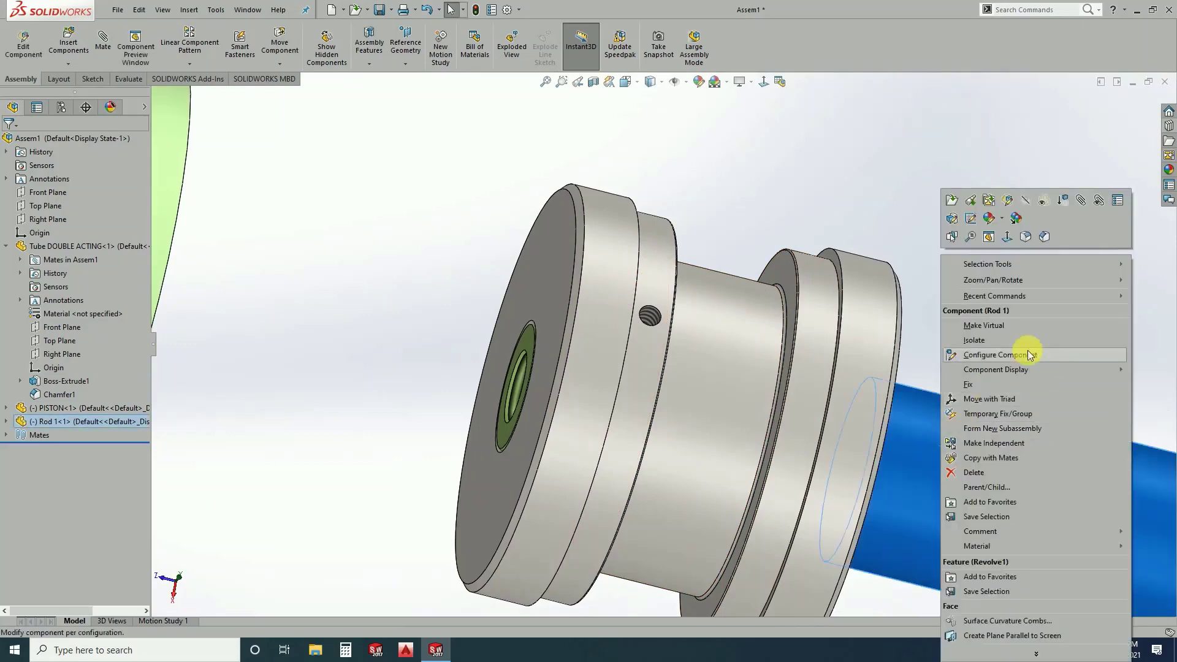
click(1098, 202)
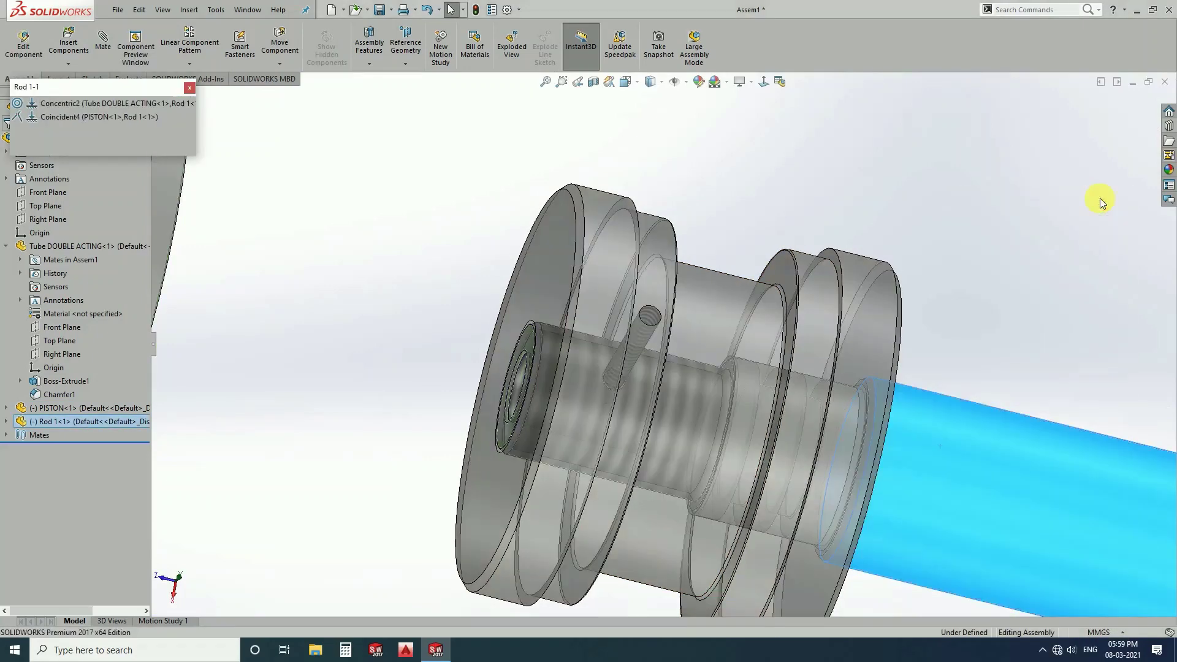
click(87, 117)
right_click(86, 116)
click(114, 168)
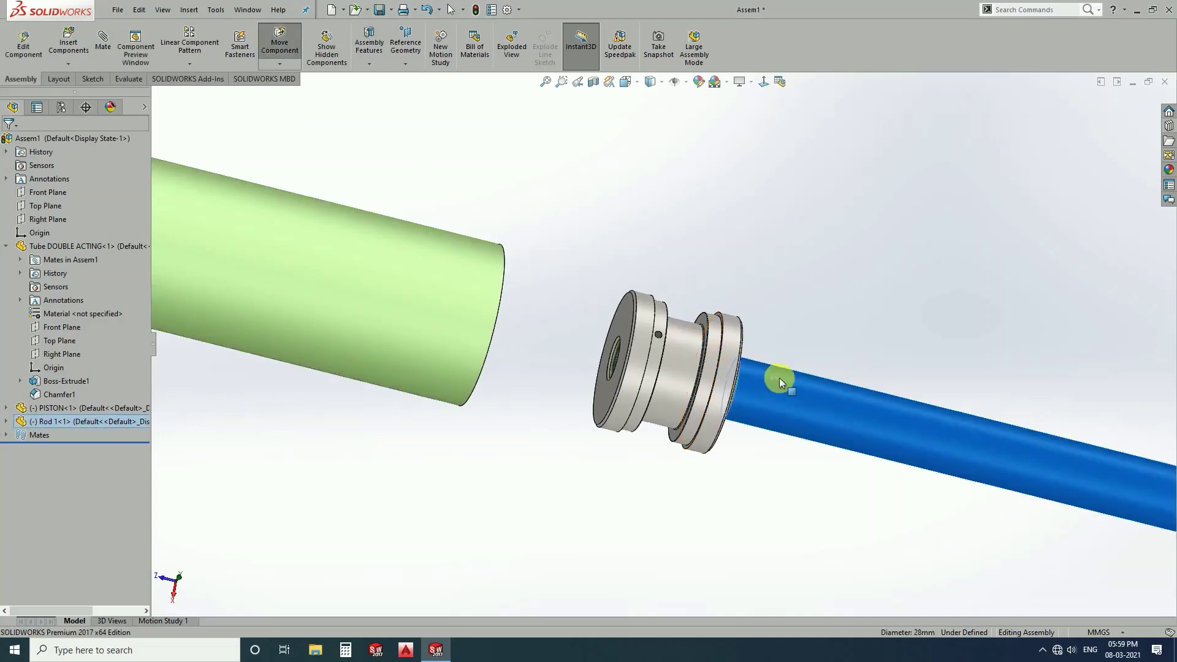
- Section the assembly on the Top Plane, inspect the piston, then turn Section View off
key(Escape)
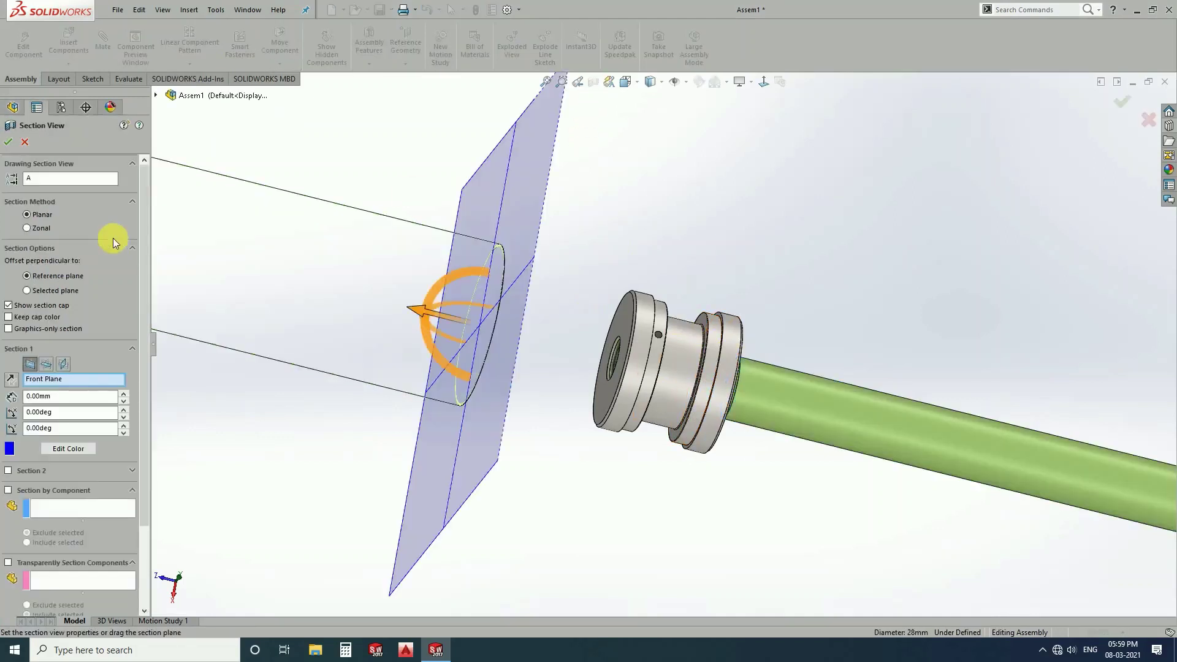
click(62, 363)
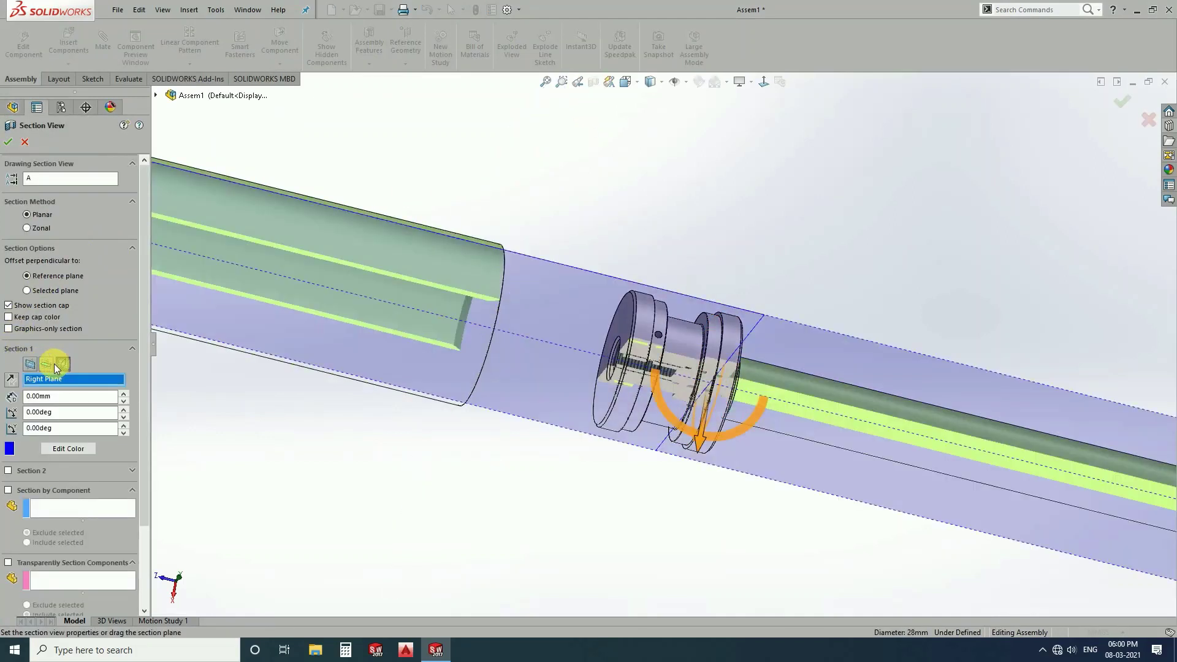
click(46, 362)
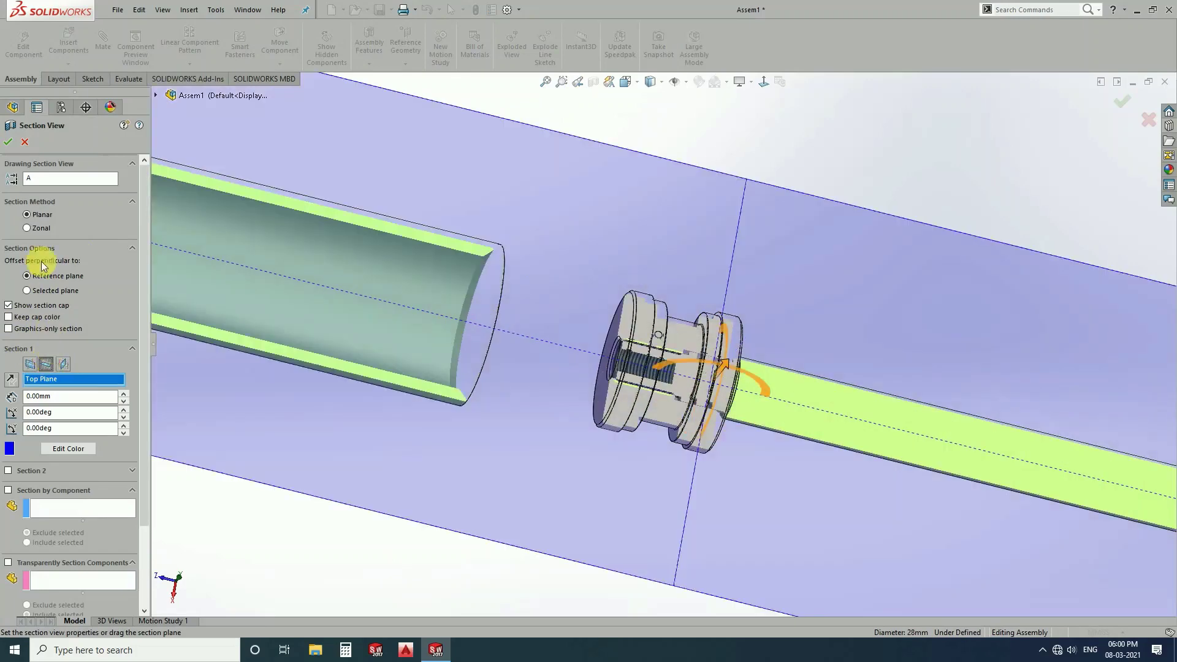
click(9, 130)
scroll(630, 355, down, 2)
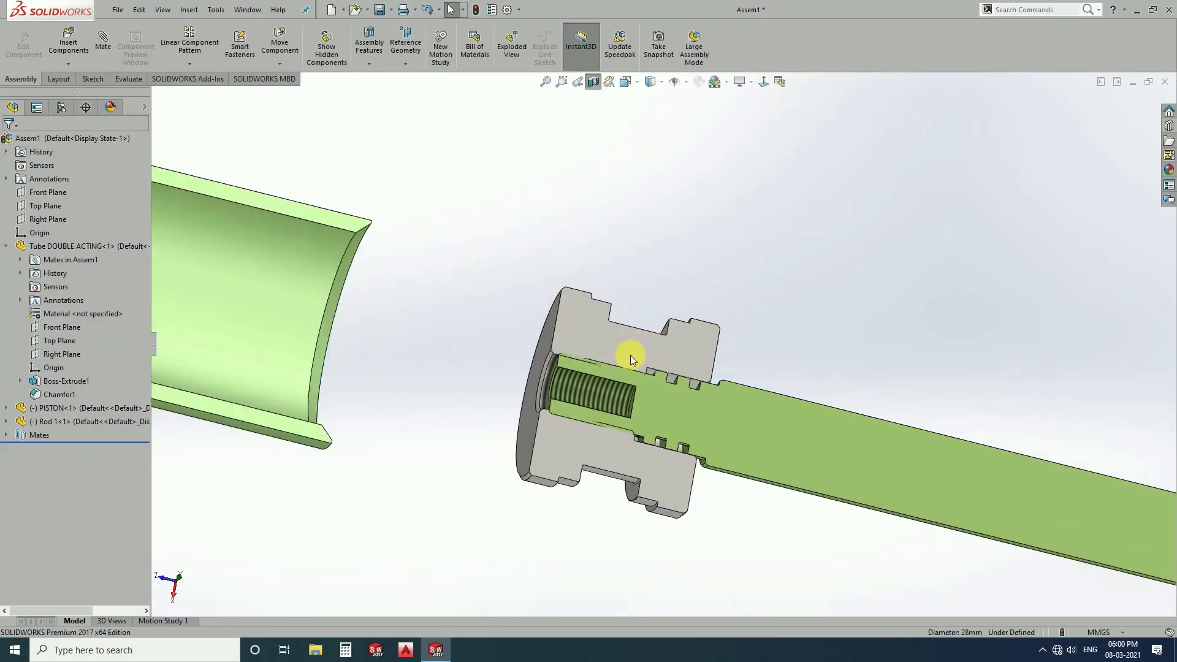
scroll(613, 432, down, 2)
mouse_move(613, 431)
middle_down()
mouse_move(552, 472)
mouse_move(525, 472)
mouse_move(611, 368)
mouse_move(690, 391)
middle_up()
scroll(690, 391, up, 2)
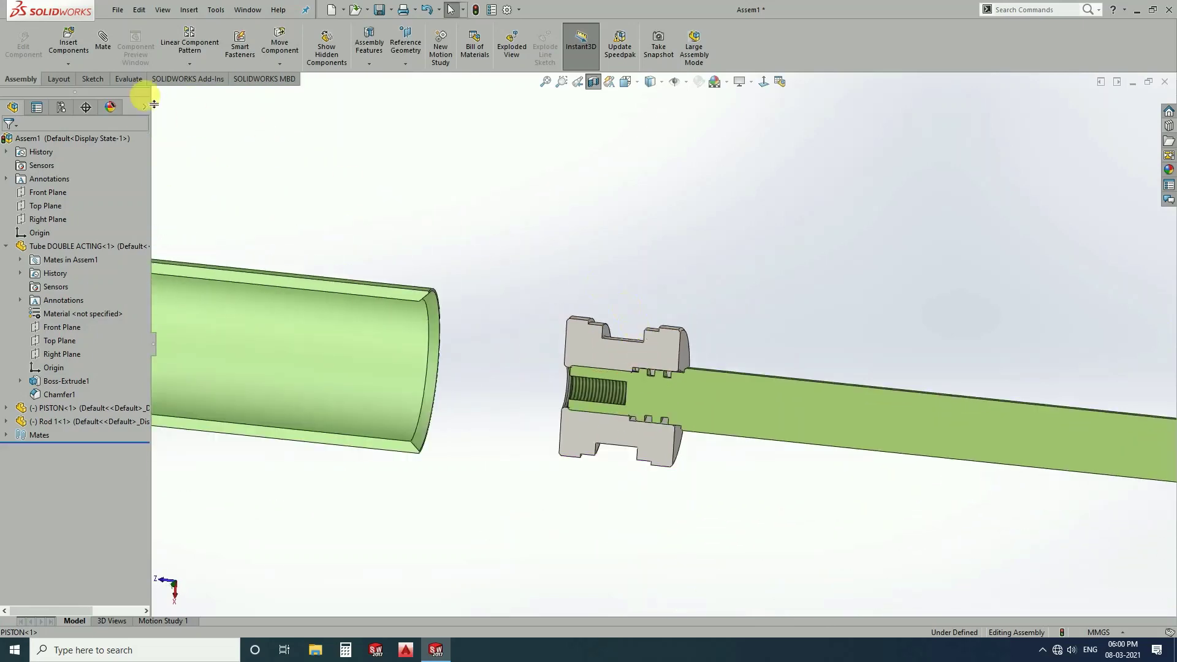
click(596, 87)
- Pull Rod 1 away from the piston to expose its threaded end
scroll(655, 290, up, 2)
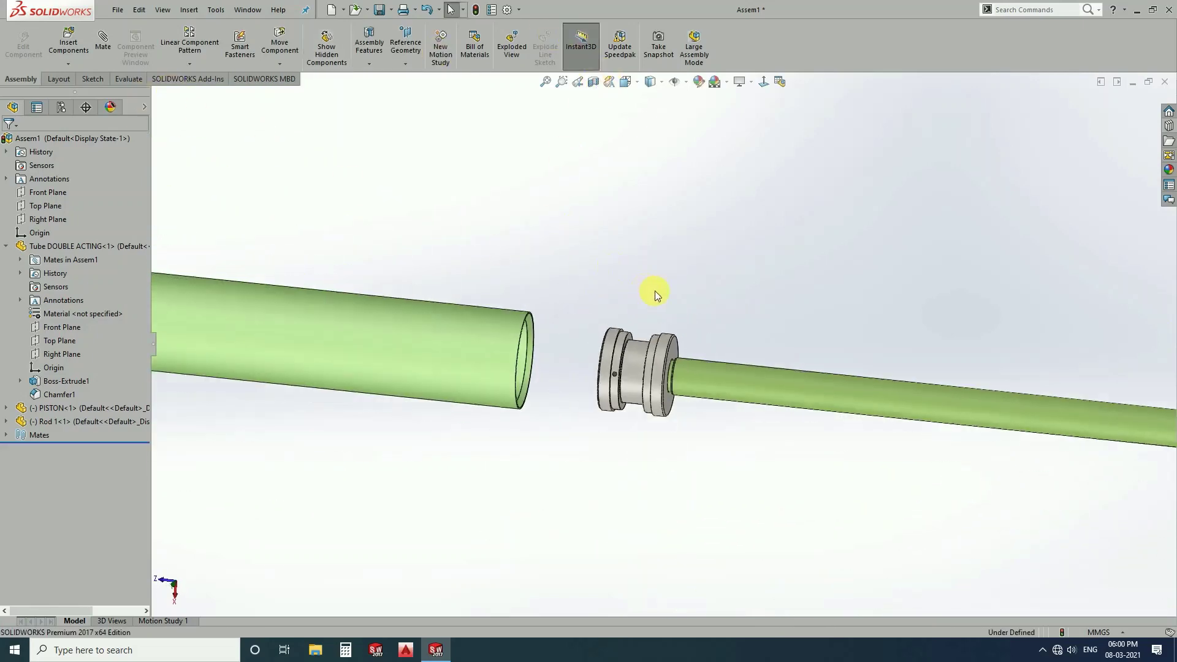
scroll(693, 374, down, 2)
click(686, 391)
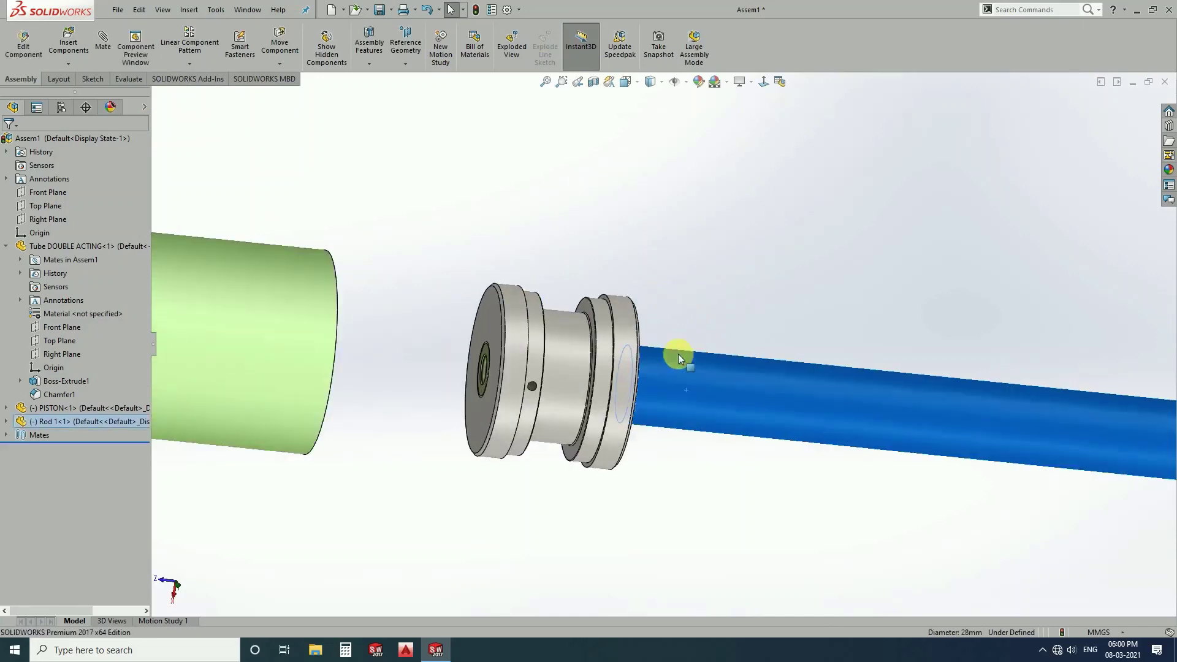
scroll(607, 410, down, 3)
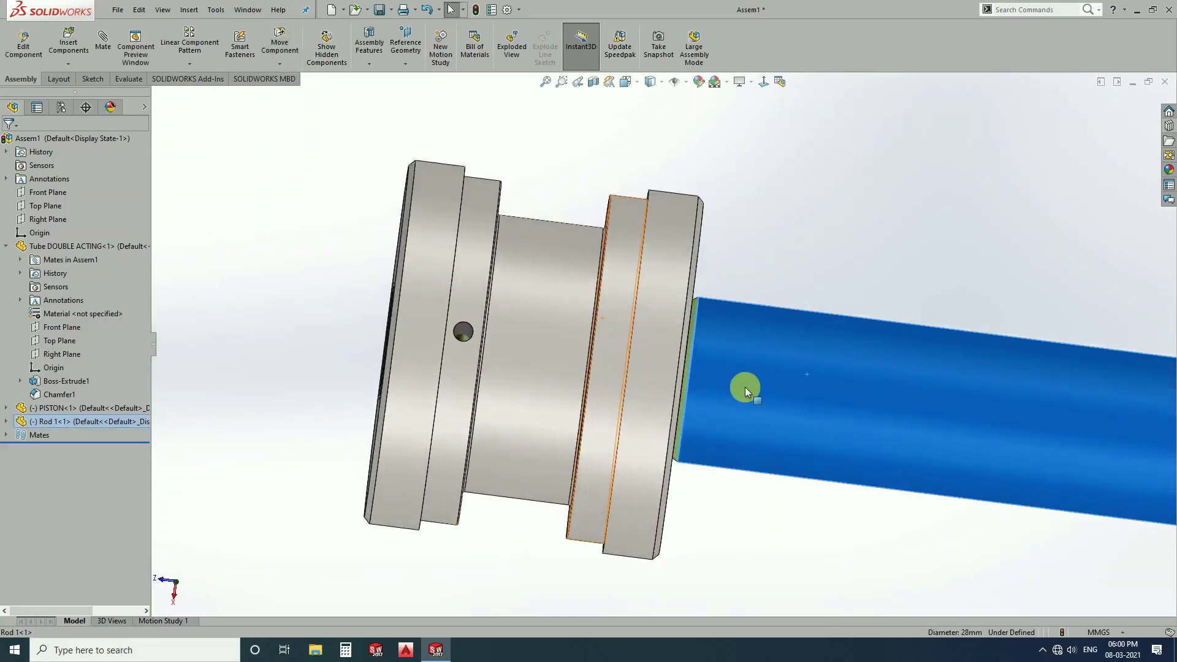
mouse_move(745, 388)
mouse_down()
mouse_move(1043, 414)
mouse_move(1048, 452)
mouse_up()
click(855, 312)
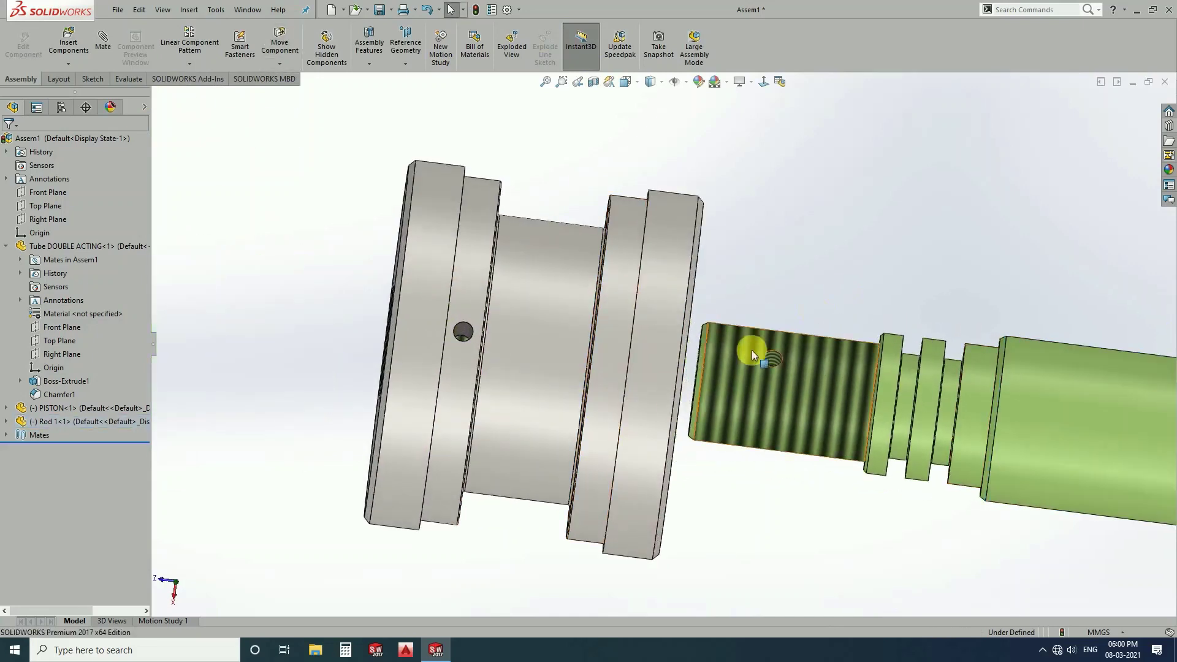
- Mate the rod's M4 tapped hole concentric with the piston's small hole and test movement
click(767, 357)
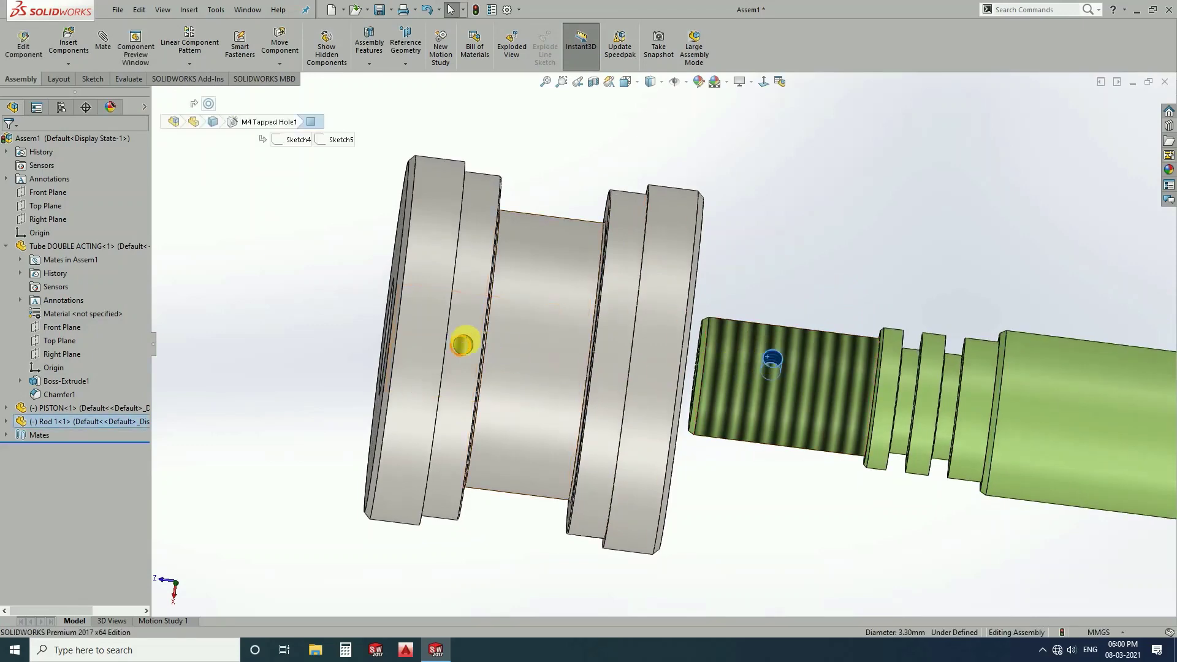
middle_drag(465, 341, 473, 249)
scroll(496, 263, down, 3)
ctrl+click(506, 291)
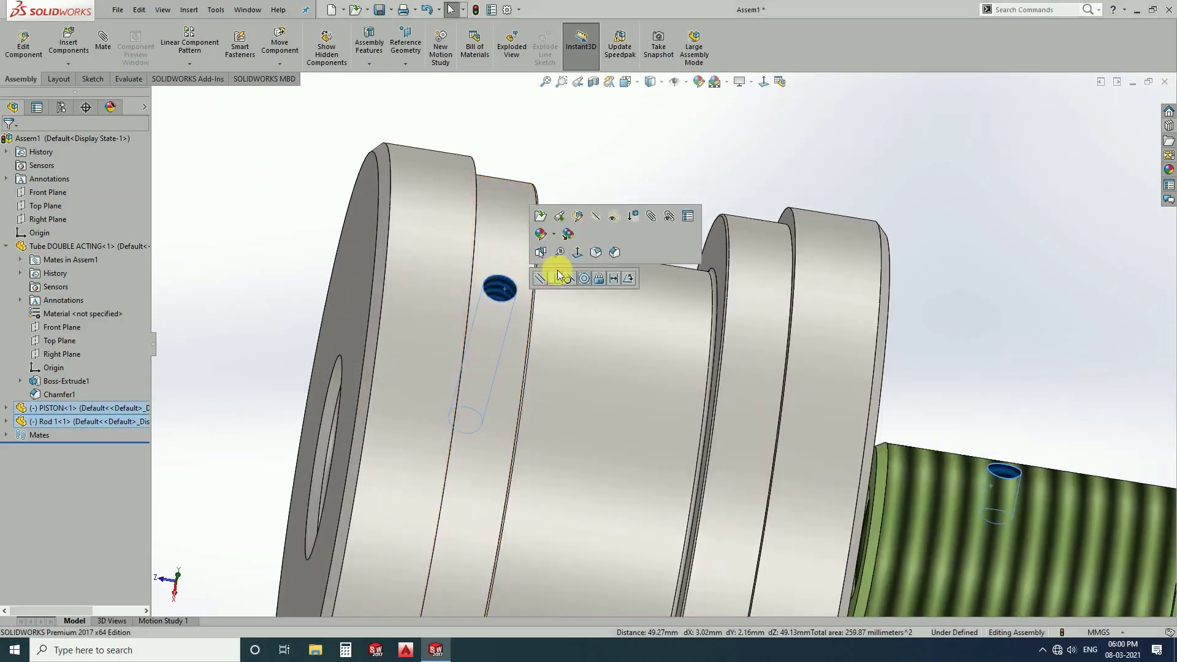
click(585, 279)
scroll(576, 319, up, 5)
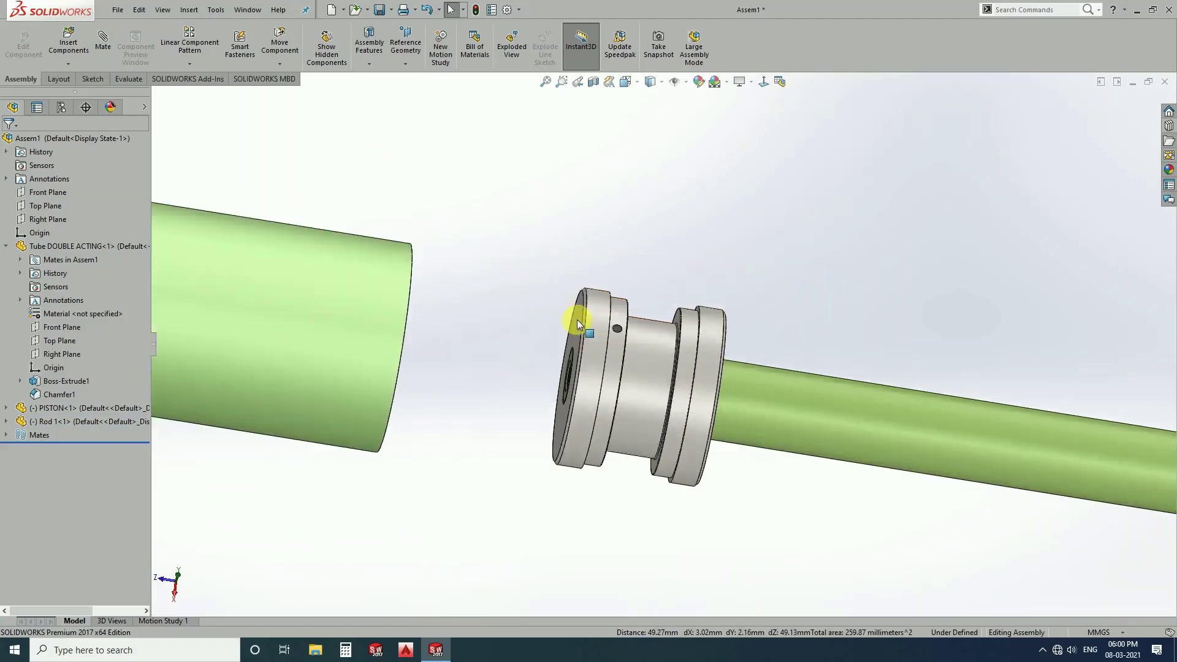
scroll(577, 319, up, 2)
mouse_move(624, 297)
middle_down()
mouse_move(565, 321)
mouse_move(848, 378)
middle_up()
drag(848, 378, 863, 381)
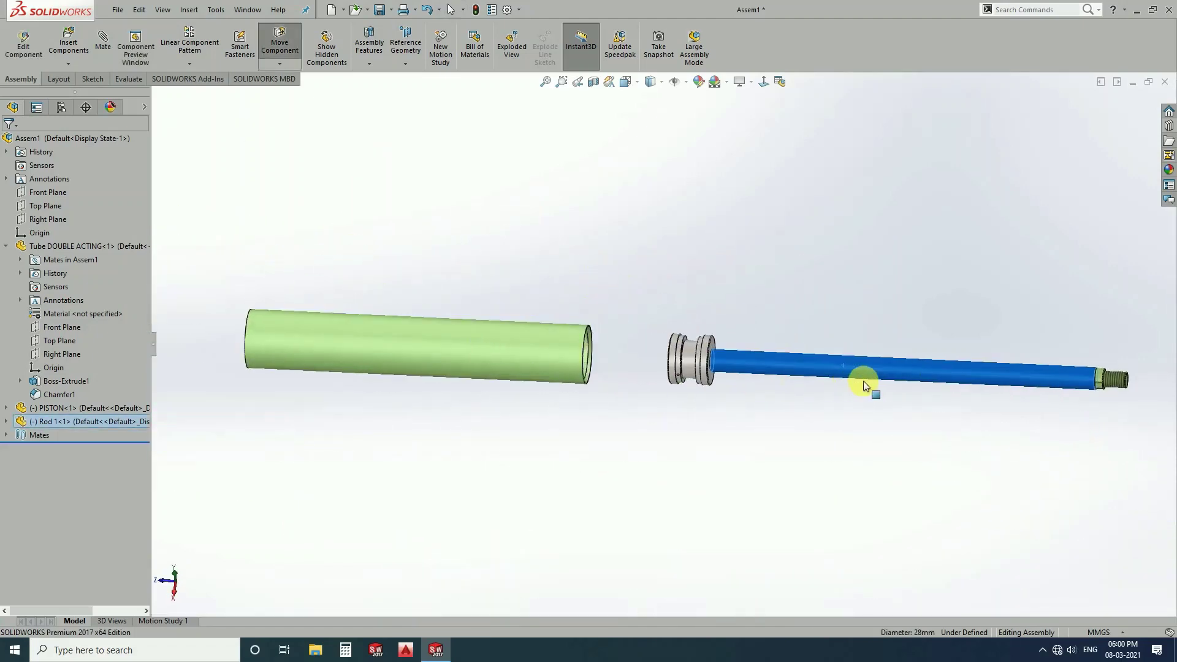
- Insert the ROD 2 part and place it to the left of the tube
click(631, 268)
mouse_move(631, 268)
middle_down()
mouse_move(697, 289)
mouse_move(405, 182)
middle_up()
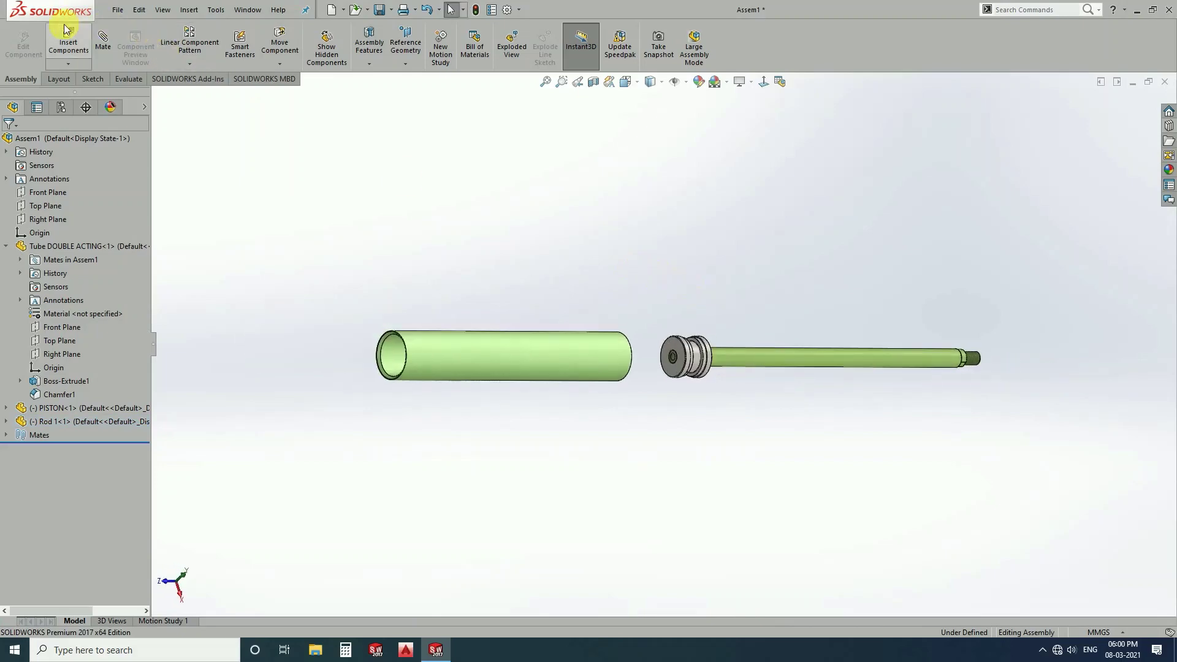
click(848, 254)
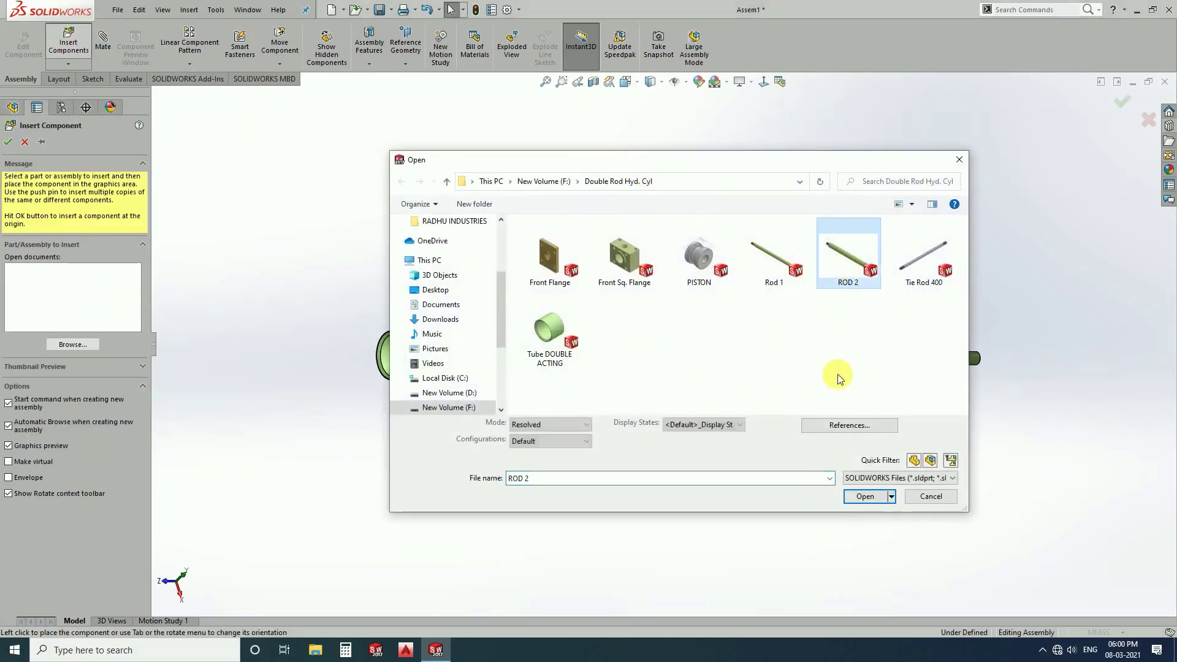
click(865, 497)
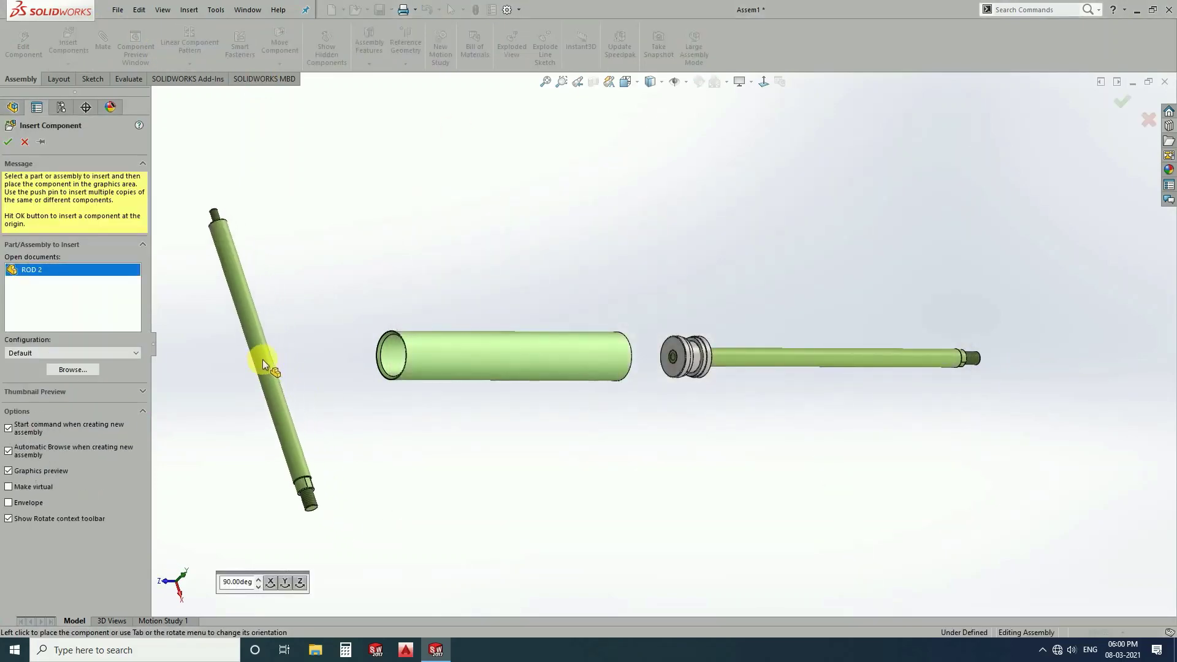
click(282, 348)
- Mate ROD 2's cylindrical surface concentric with the tube, then select the tube's end edge
click(255, 315)
ctrl+click(505, 340)
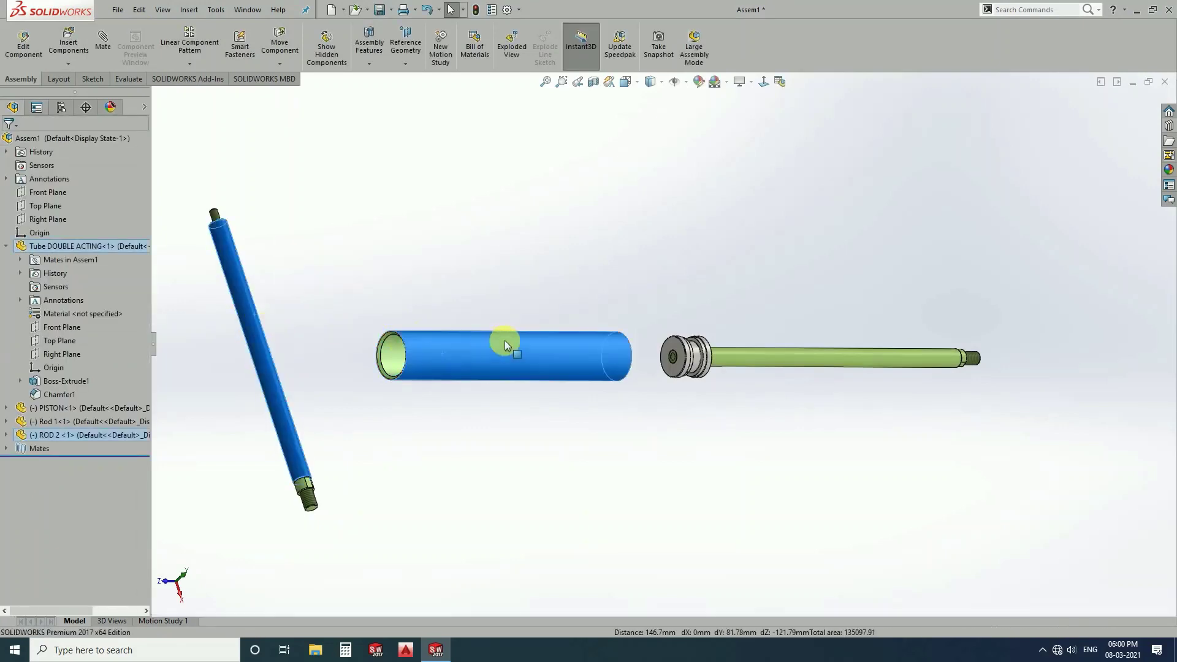
click(521, 344)
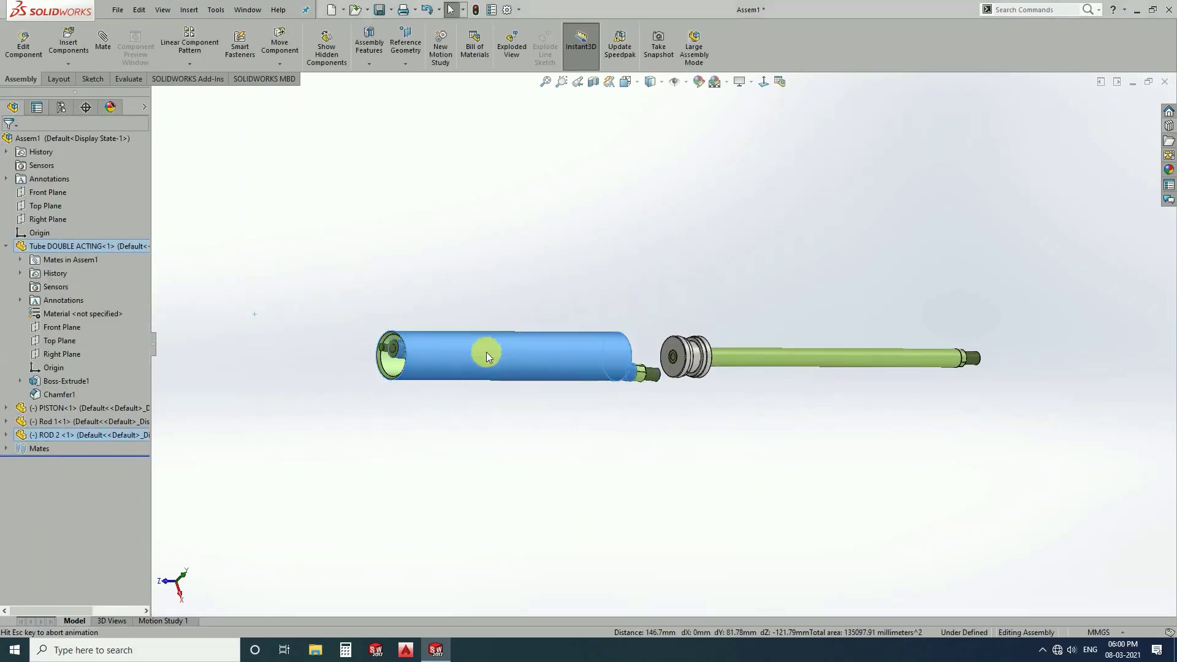
right_click(634, 354)
click(385, 360)
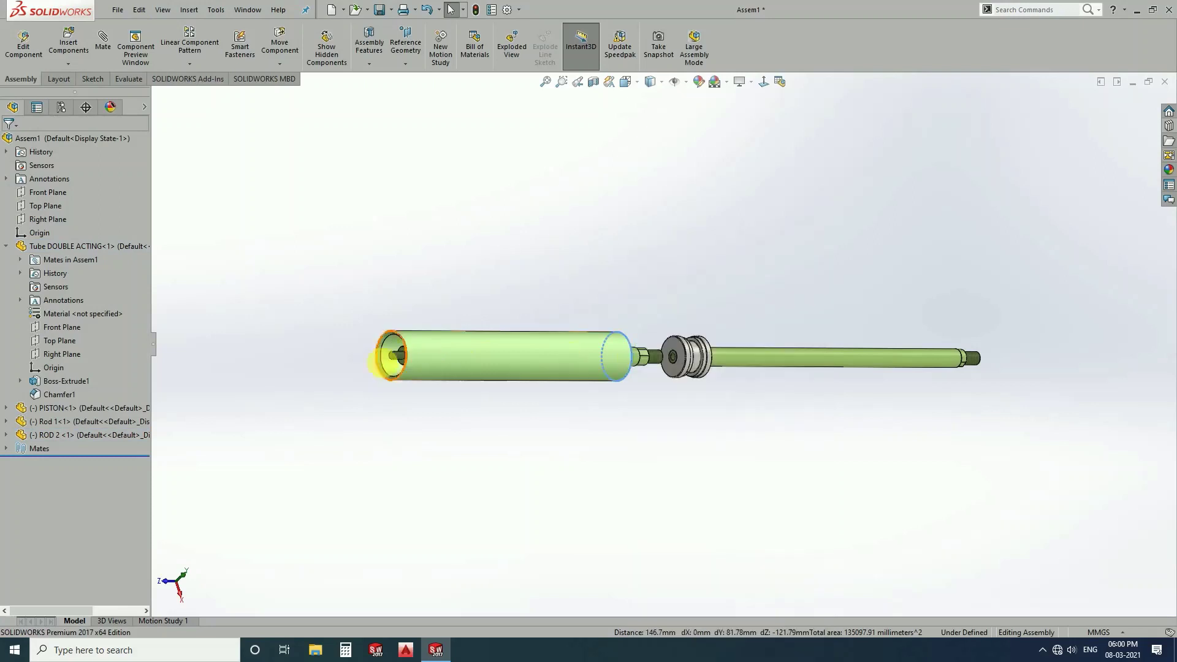
scroll(677, 358, down, 5)
- Review ROD 2's mates and change options on the Concentric6 mate
right_click(573, 337)
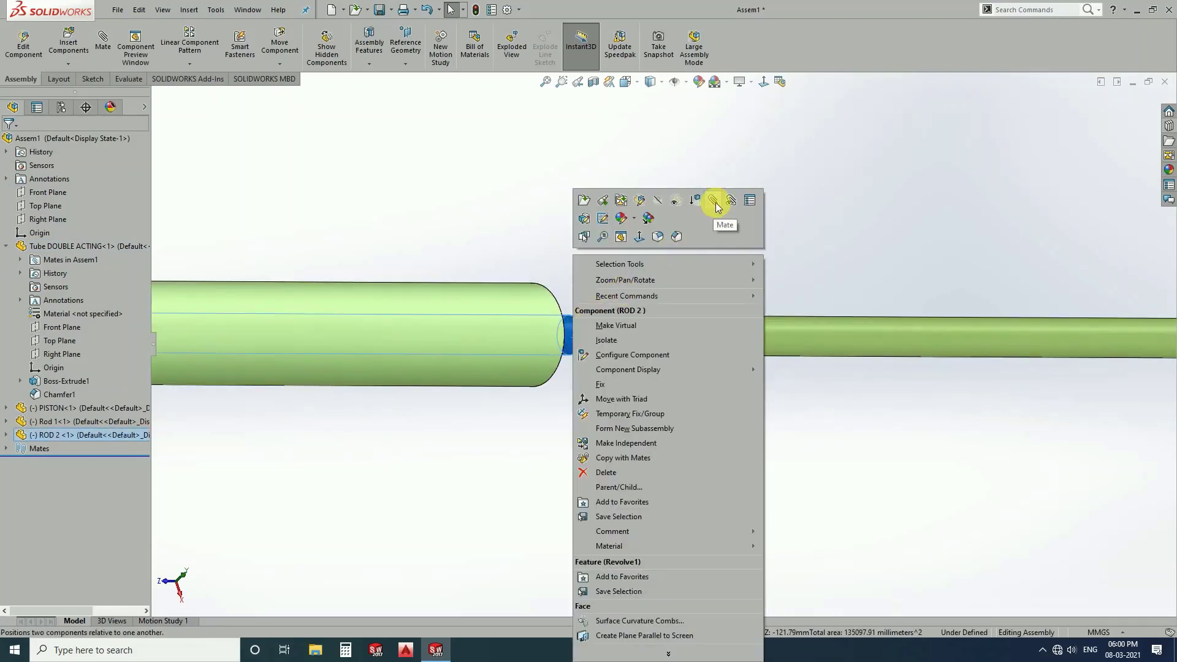
click(730, 200)
right_click(98, 103)
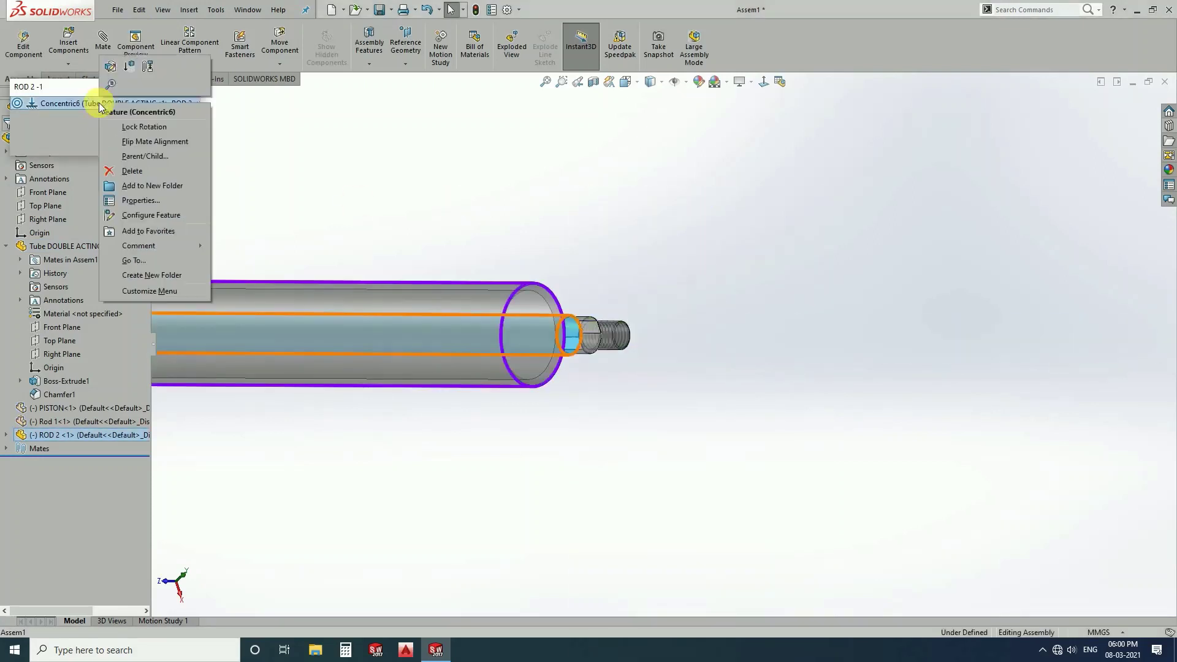
click(120, 145)
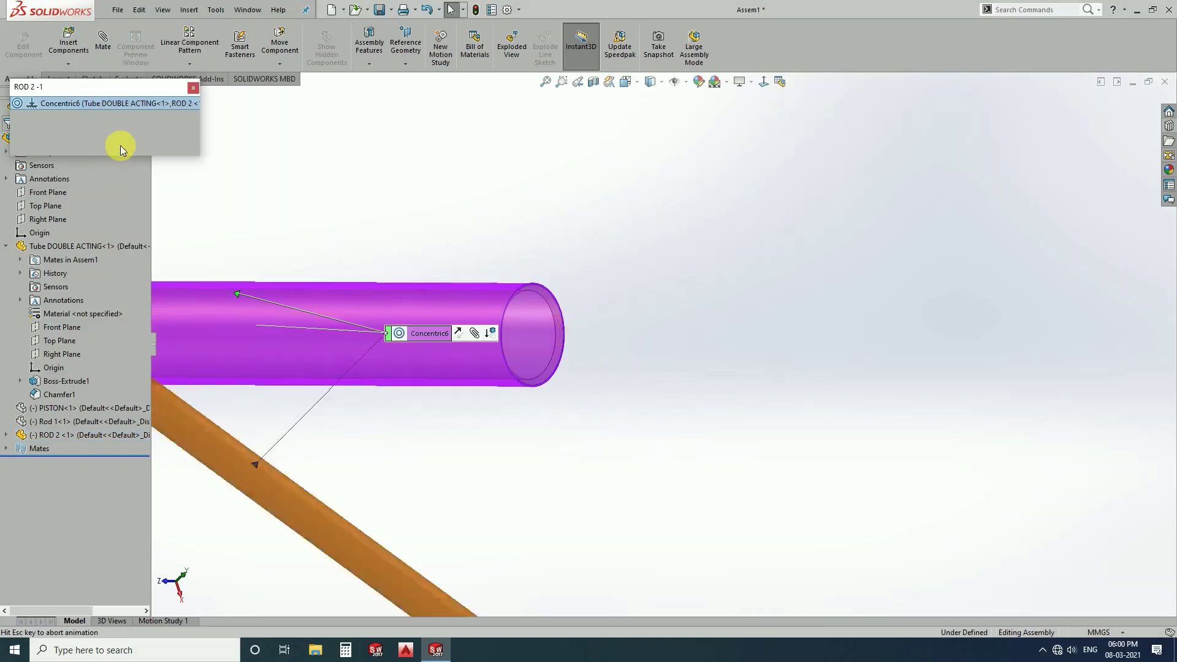
click(193, 87)
- Slide ROD 2 through the tube to the piston, then pull it back to expose its thread
mouse_move(398, 342)
mouse_down()
mouse_move(563, 340)
mouse_move(683, 311)
mouse_up()
scroll(698, 387, down, 3)
scroll(547, 390, down, 3)
middle_drag(546, 390, 513, 407)
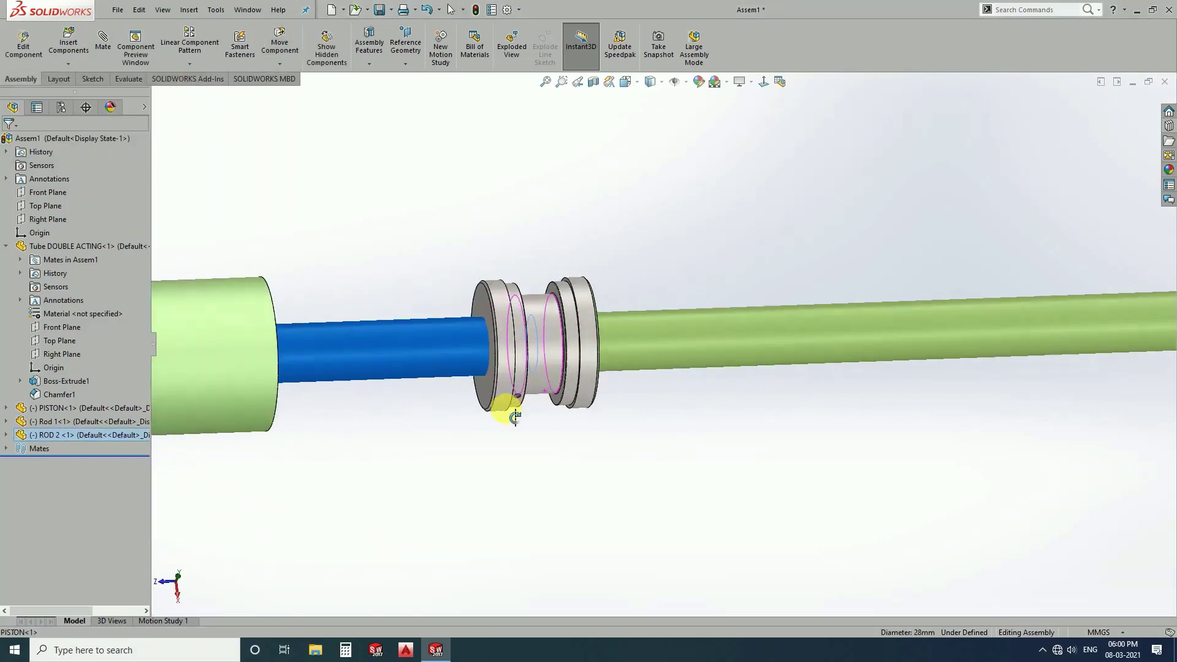
drag(358, 385, 266, 403)
click(422, 308)
scroll(466, 344, down, 2)
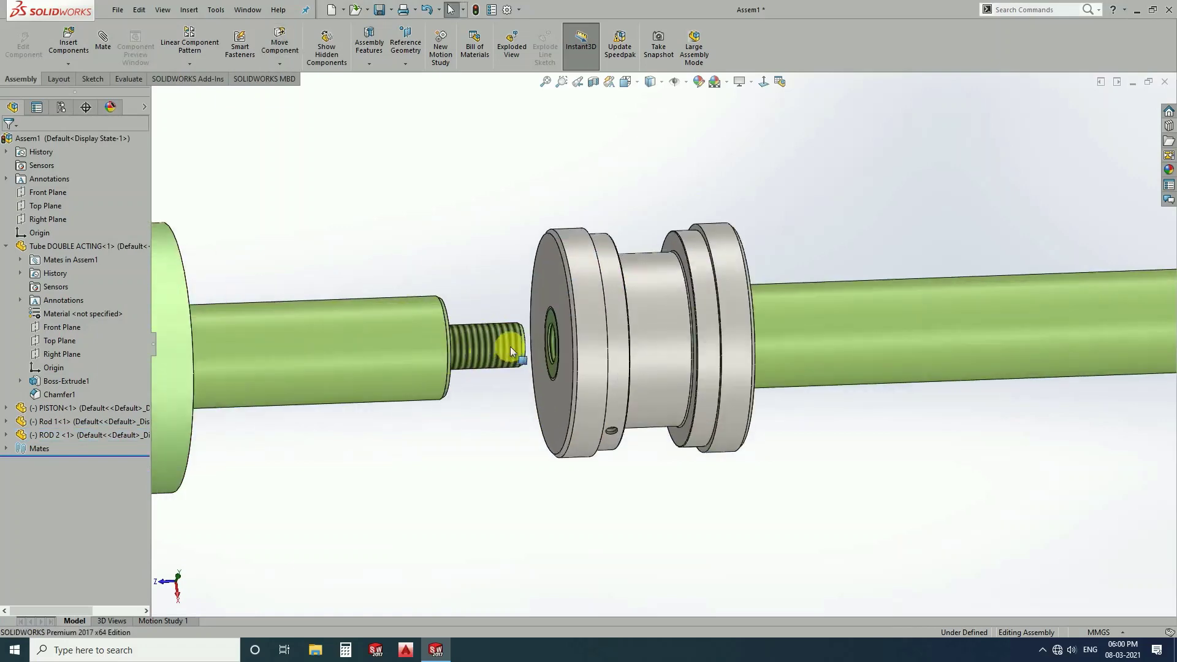
scroll(433, 380, down, 3)
scroll(429, 331, down, 2)
- Select ROD 2's shoulder face and the piston face around the bore, then clear the selection
click(427, 304)
middle_drag(454, 348, 543, 389)
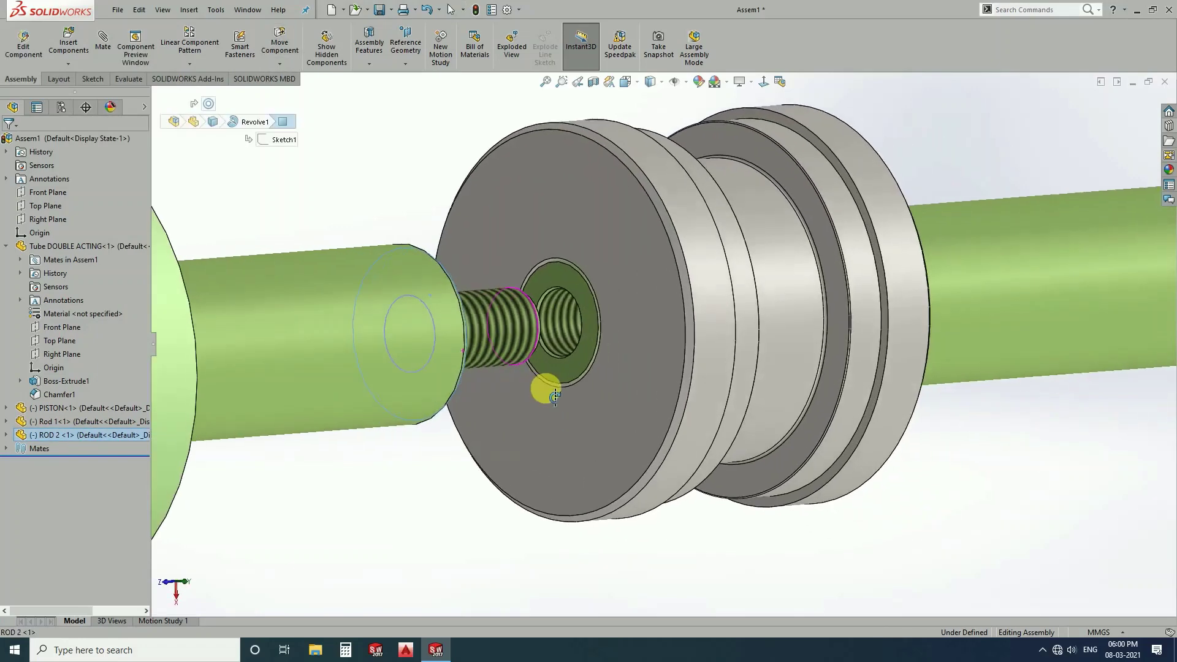
scroll(593, 297, down, 3)
ctrl+click(593, 297)
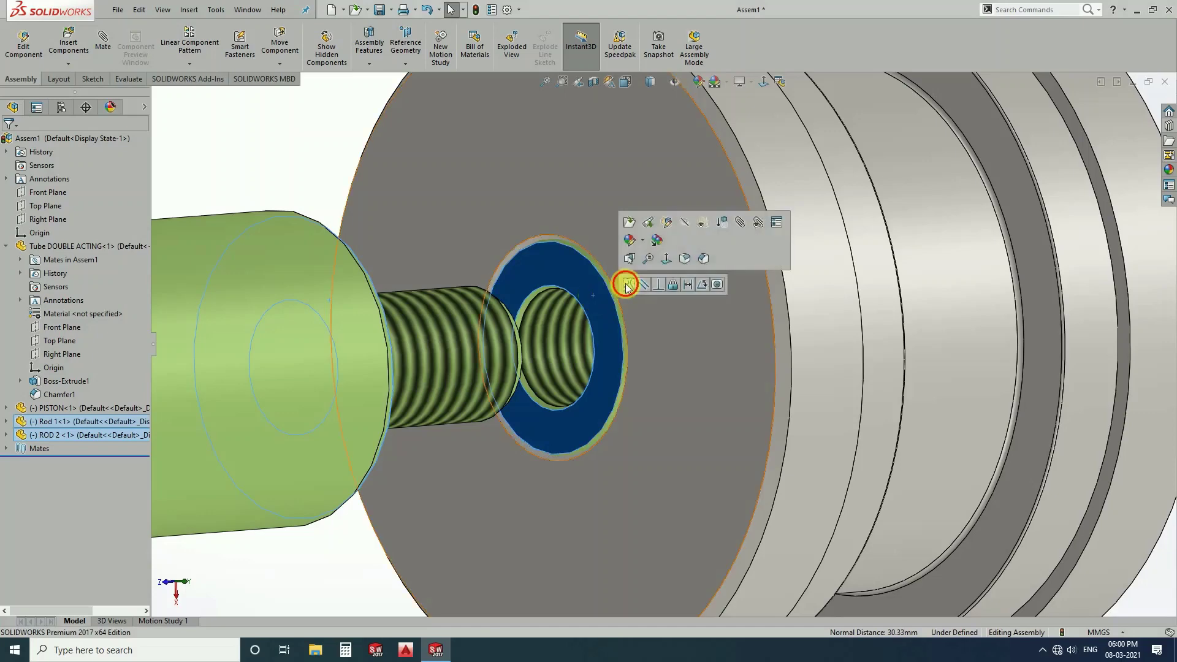
scroll(635, 374, up, 2)
key(Escape)
- Slide the piston inside the tube and deselect ROD 2
scroll(634, 377, up, 3)
scroll(634, 376, up, 2)
scroll(634, 377, up, 2)
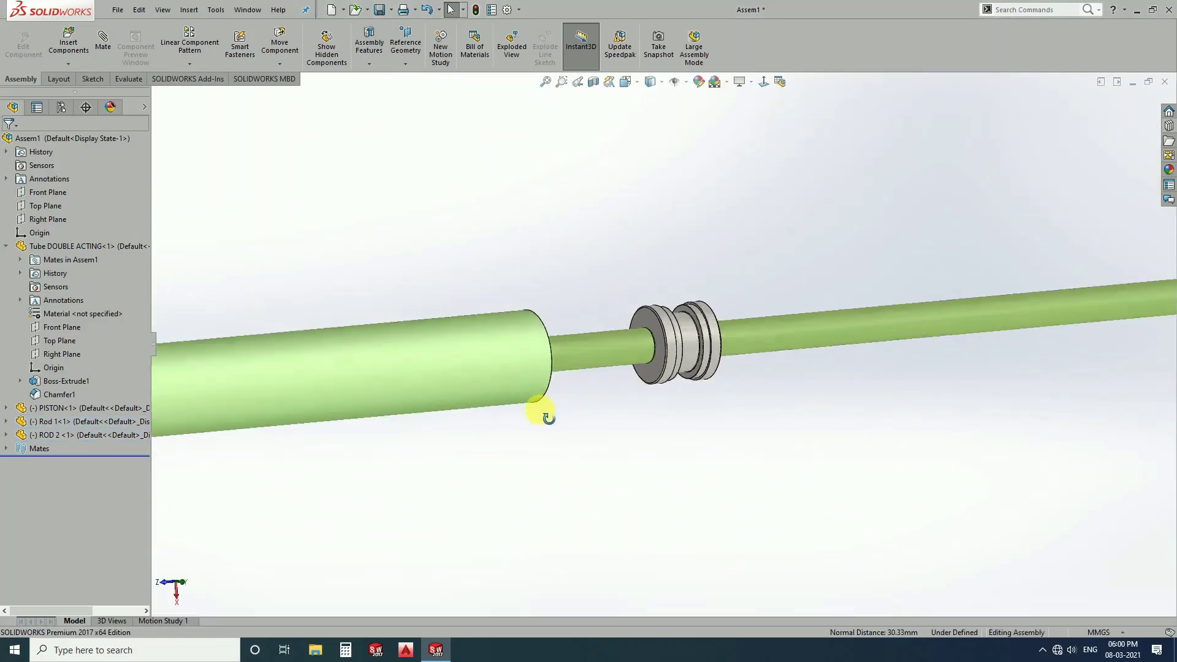
drag(575, 358, 75, 495)
scroll(454, 335, up, 3)
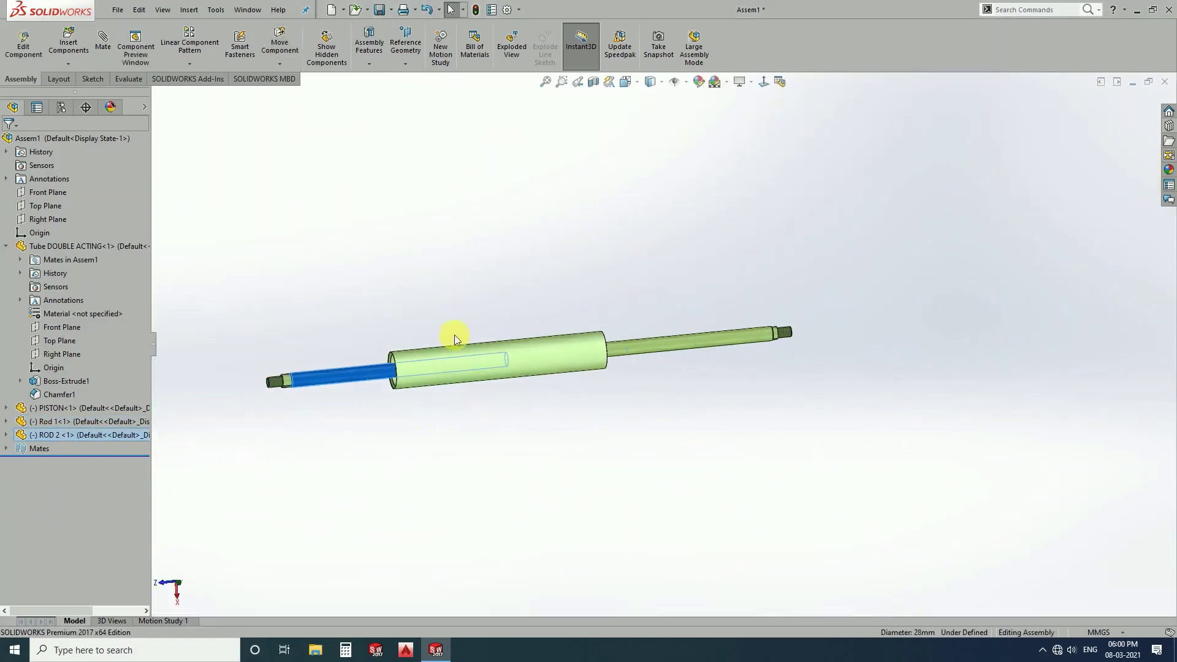
click(481, 317)
scroll(608, 345, down, 3)
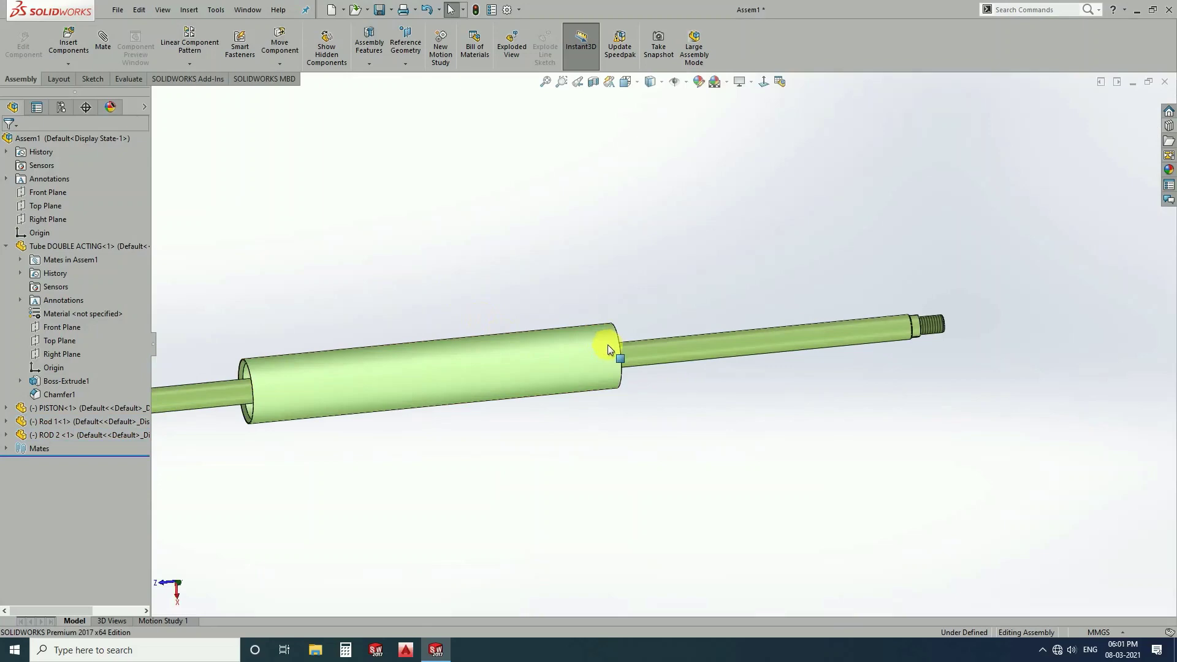
- Insert the Front Sq. Flange part into the assembly
click(68, 44)
click(625, 258)
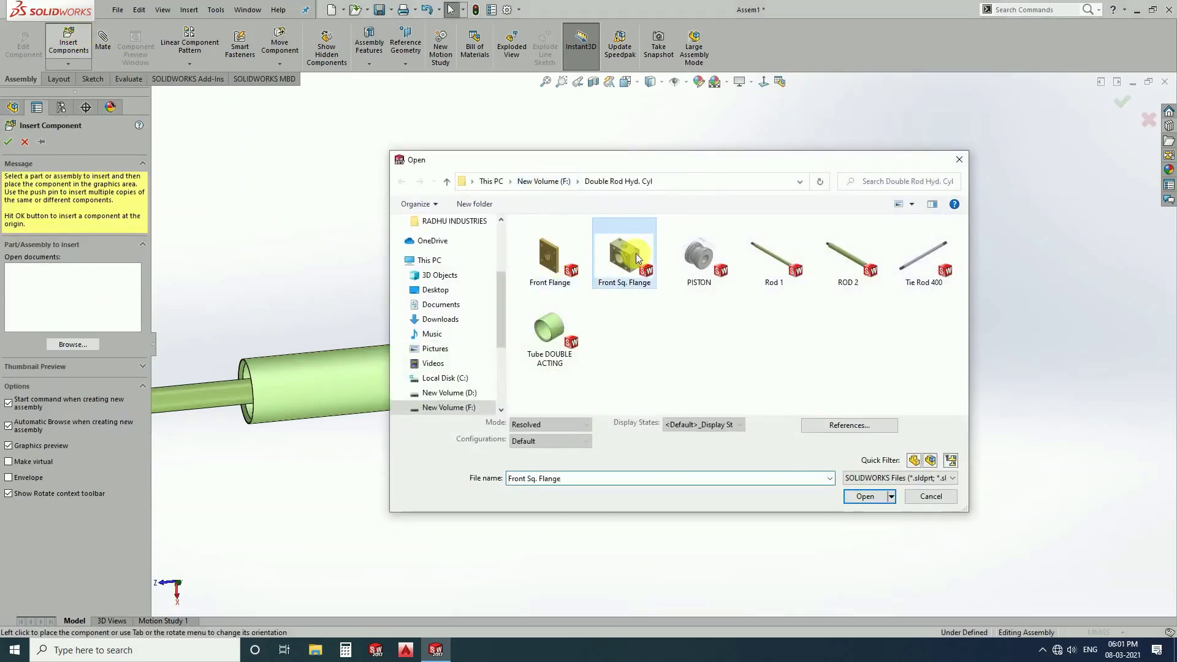
click(864, 502)
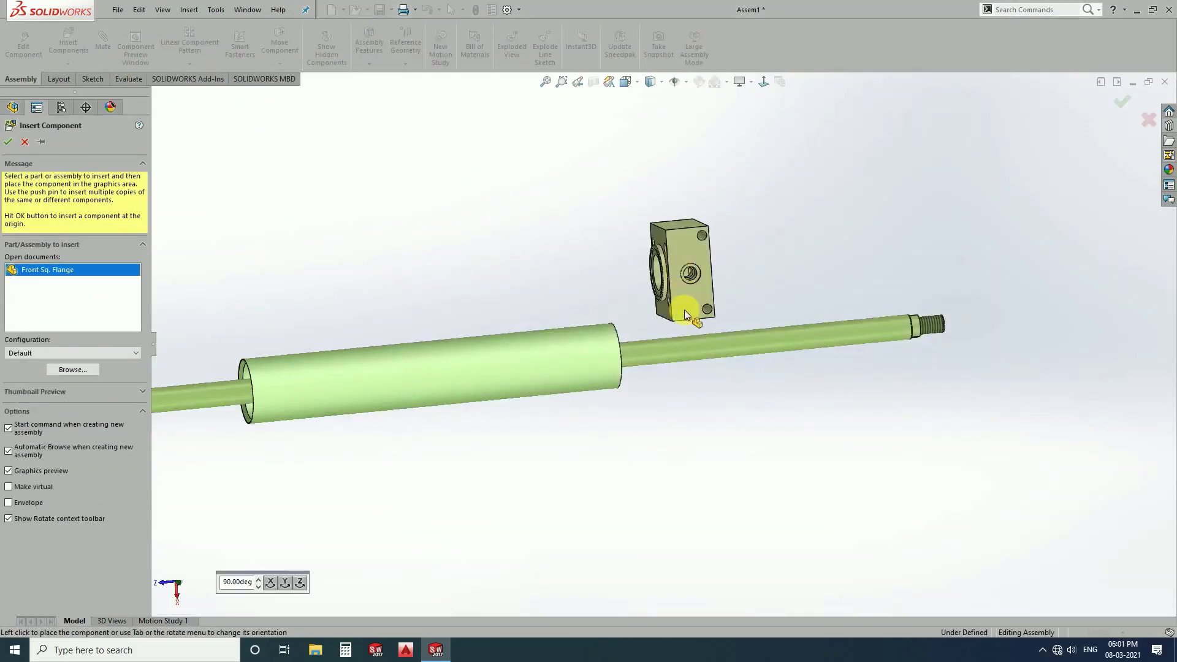
click(682, 293)
- Mate the flange's 63mm circular edge concentric with the tube
scroll(693, 312, down, 4)
middle_drag(701, 325, 657, 278)
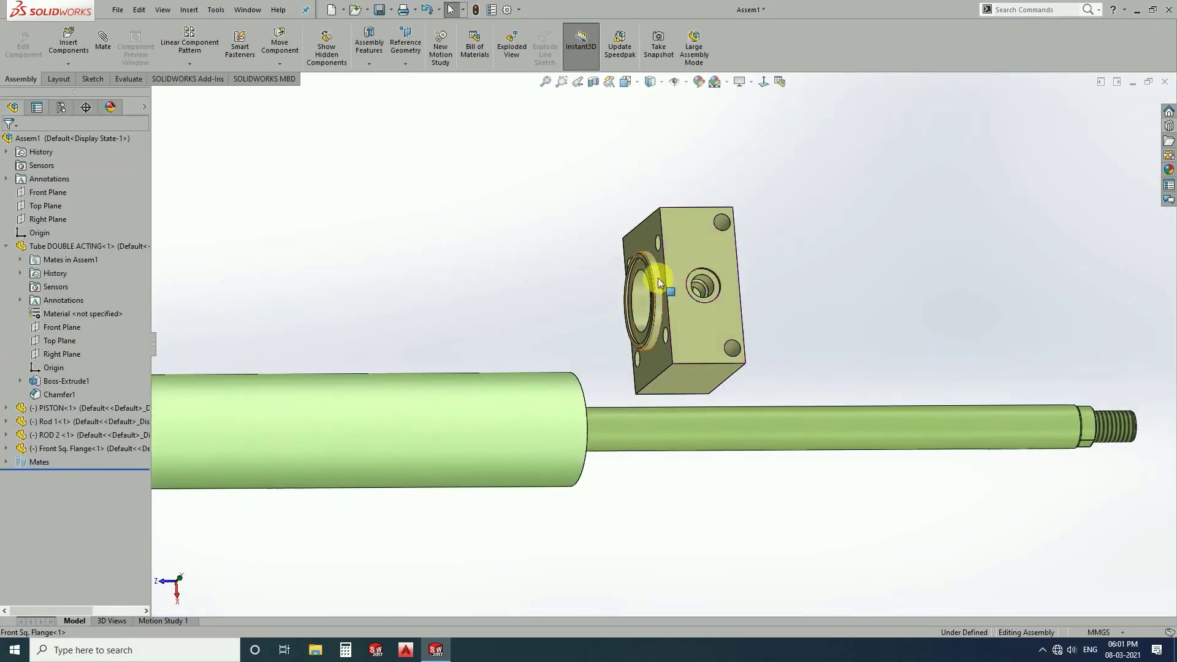
scroll(655, 274, down, 3)
click(646, 341)
scroll(552, 459, up, 3)
ctrl+click(569, 451)
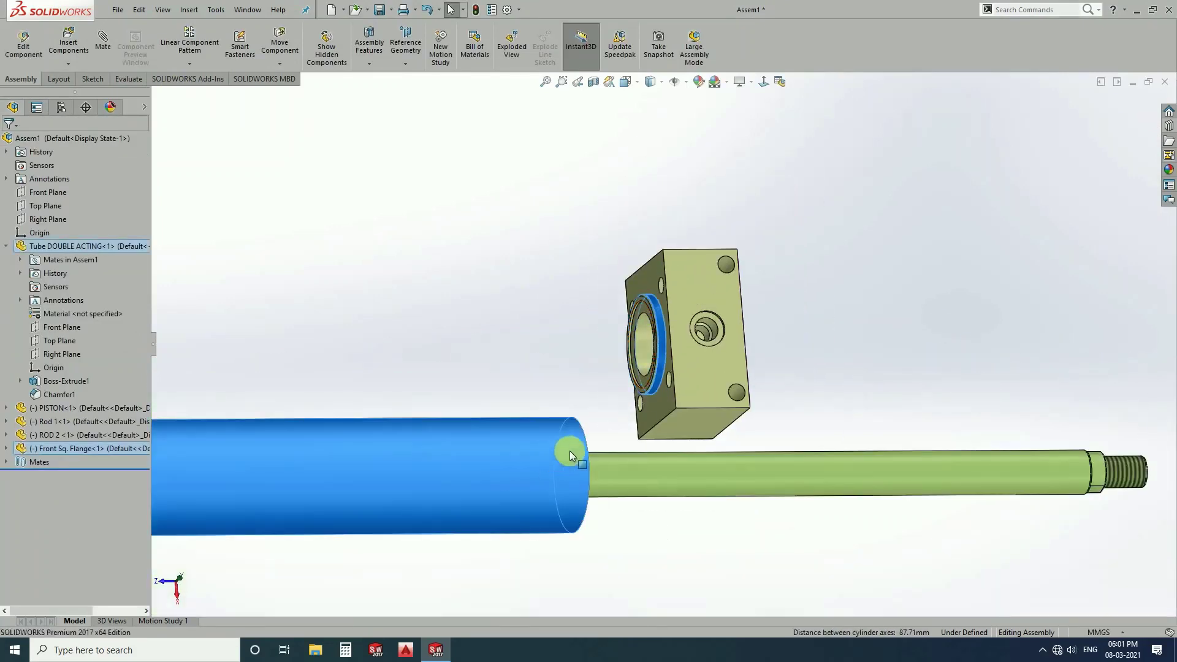
click(589, 461)
- Turn the flange so its holed face points up and nudge Rod 1 along its axis
drag(636, 476, 627, 417)
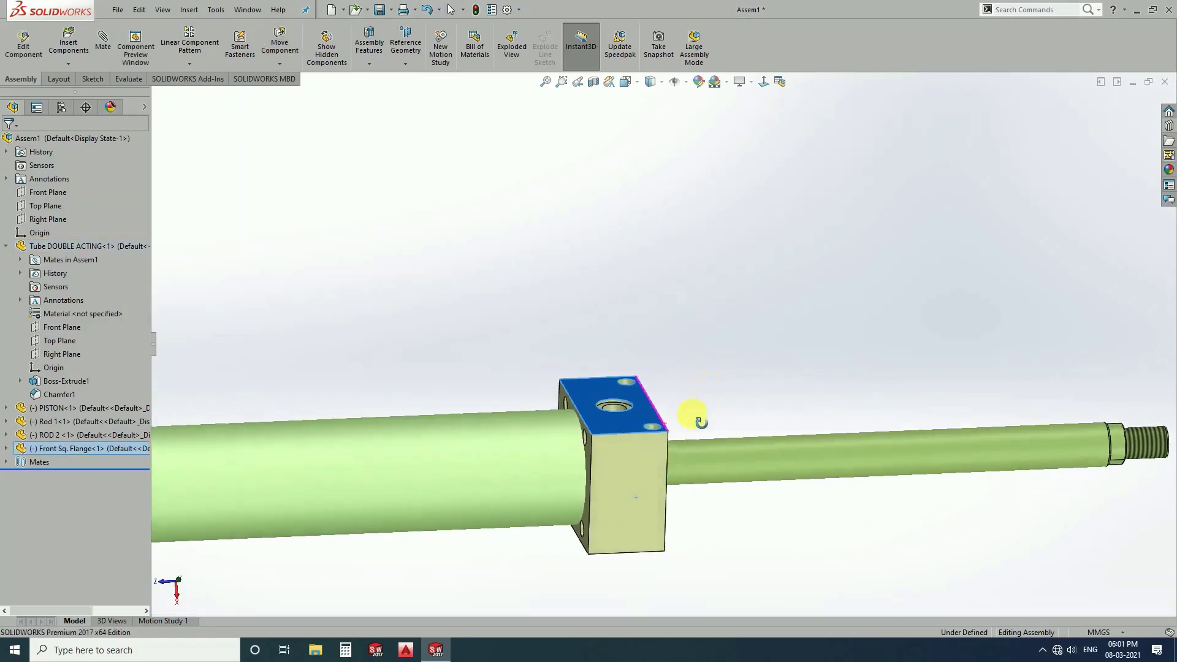
drag(893, 452, 874, 401)
key(Escape)
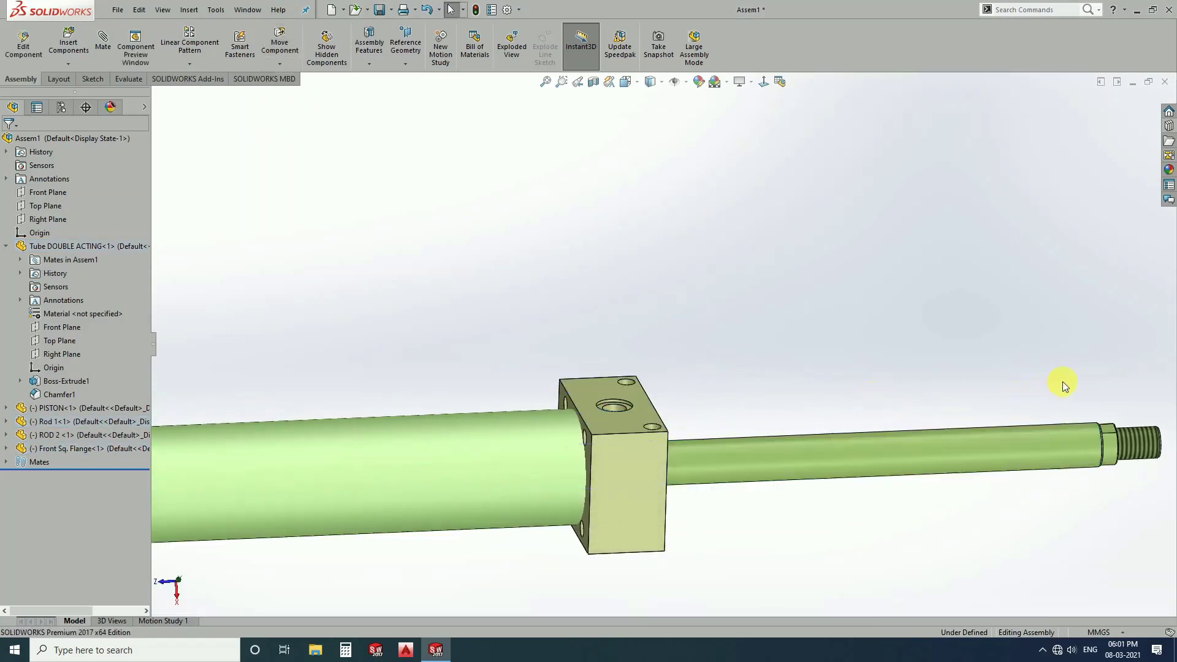
scroll(1019, 433, down, 3)
scroll(996, 411, up, 5)
scroll(410, 377, down, 5)
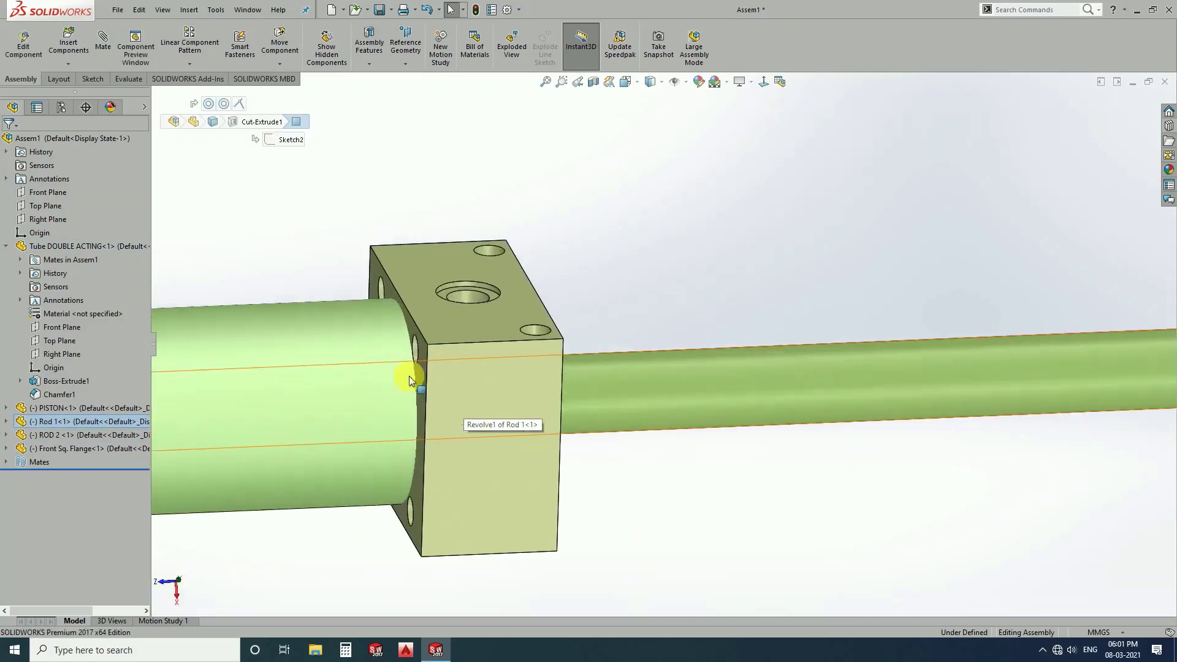
- Mate the flange's top face to reorient it, then slide it back toward the tube
click(483, 326)
click(537, 318)
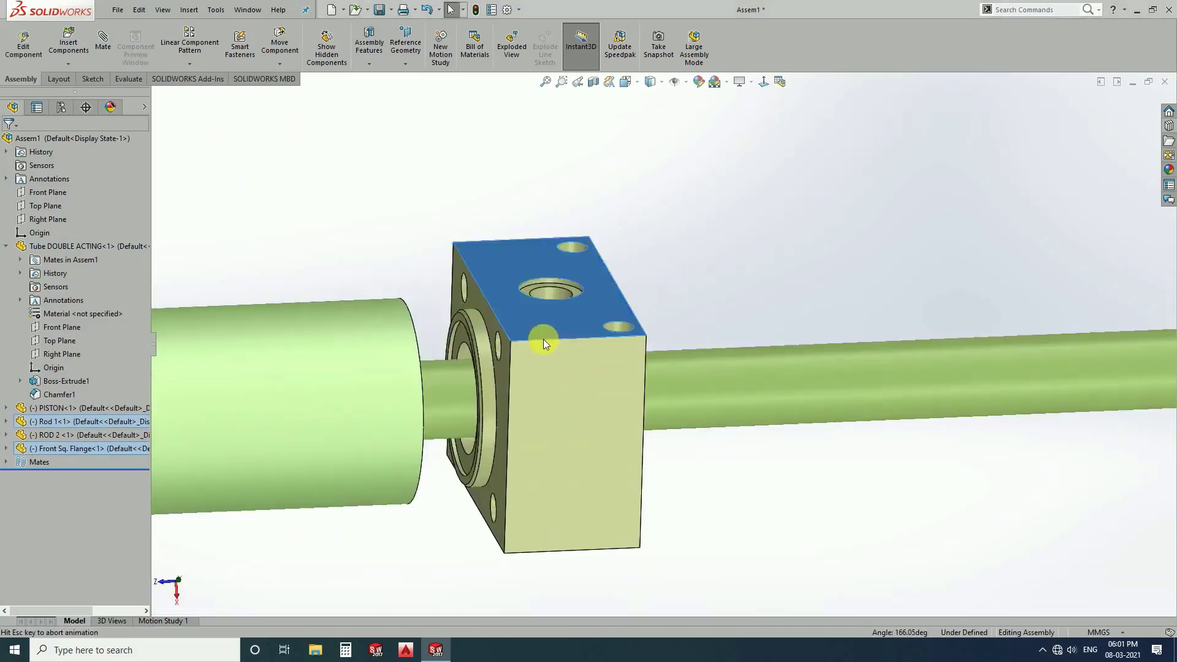
drag(889, 348, 597, 285)
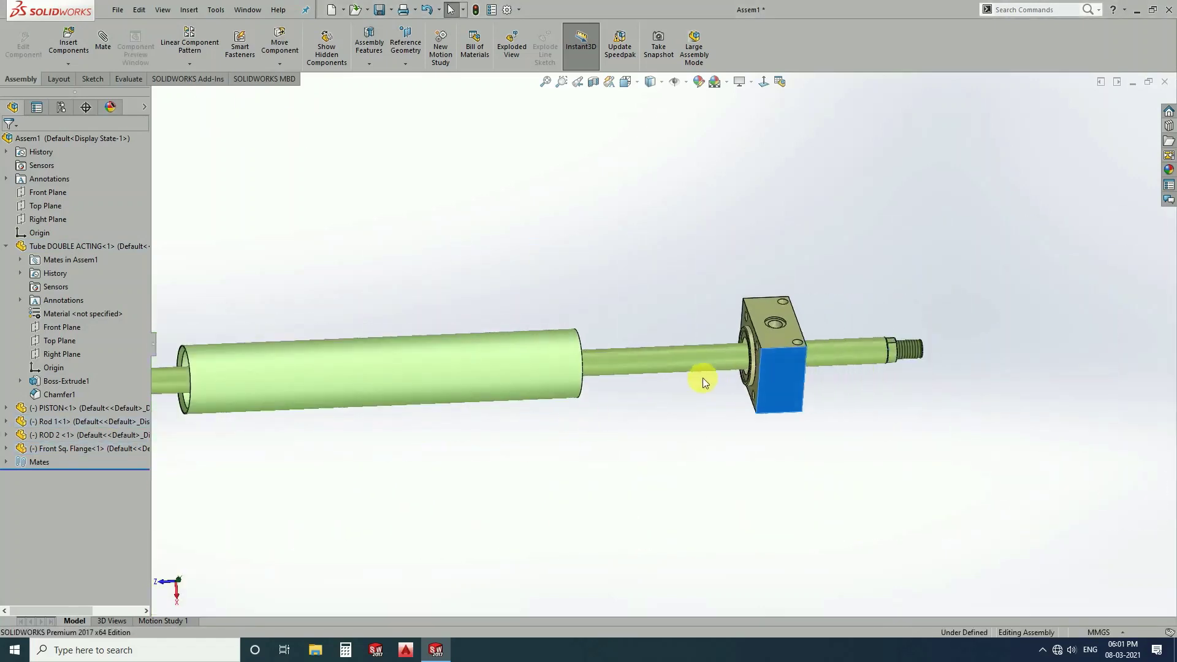
scroll(699, 366, down, 2)
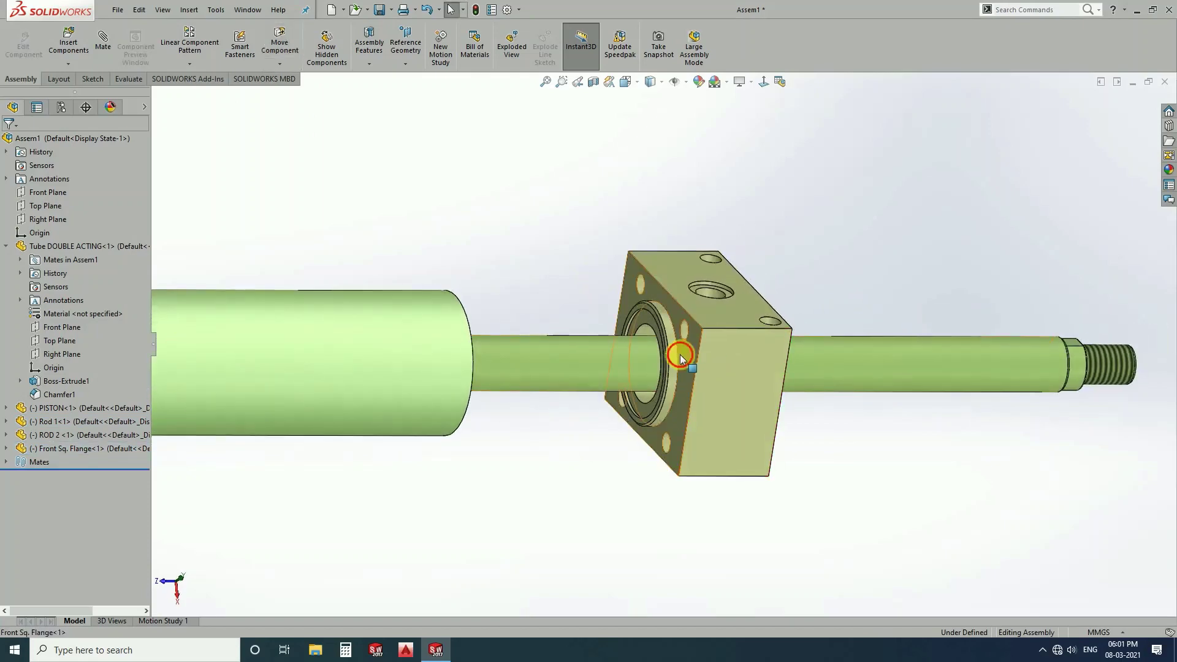
- Select the flange's bore edge and the tube's outer end edge for seating
click(678, 350)
mouse_move(678, 350)
middle_down()
mouse_move(560, 415)
mouse_move(497, 277)
middle_up()
scroll(496, 278, down, 2)
scroll(509, 304, down, 3)
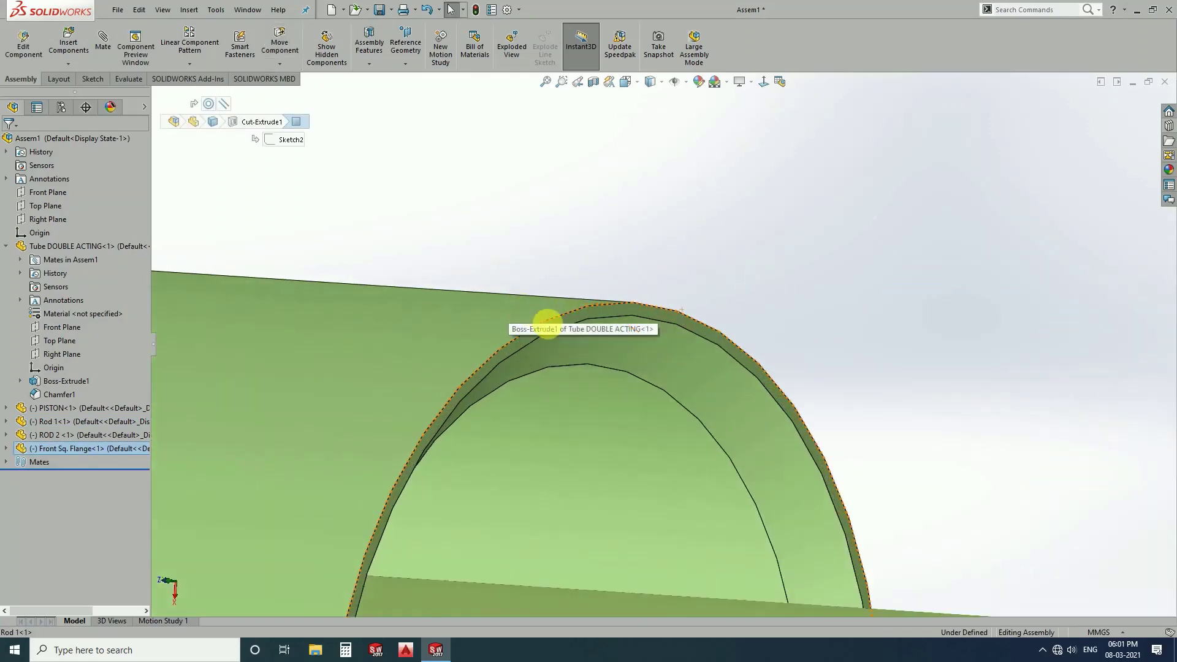
click(539, 330)
scroll(595, 358, up, 3)
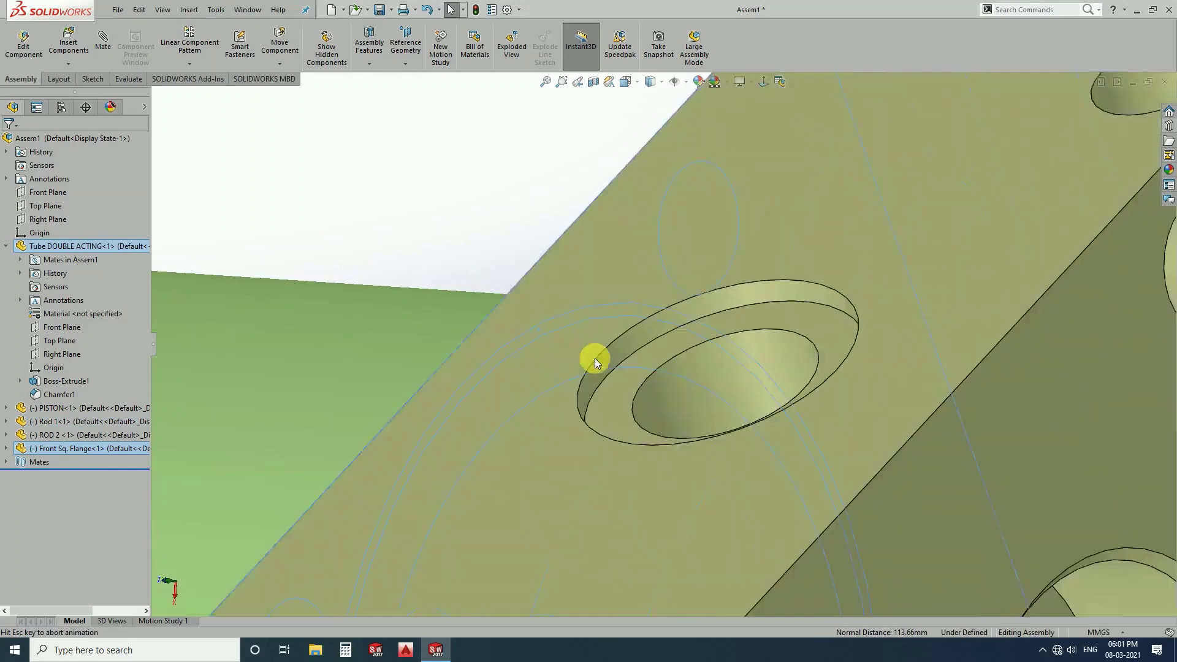
scroll(595, 358, up, 2)
key(Escape)
scroll(594, 358, up, 3)
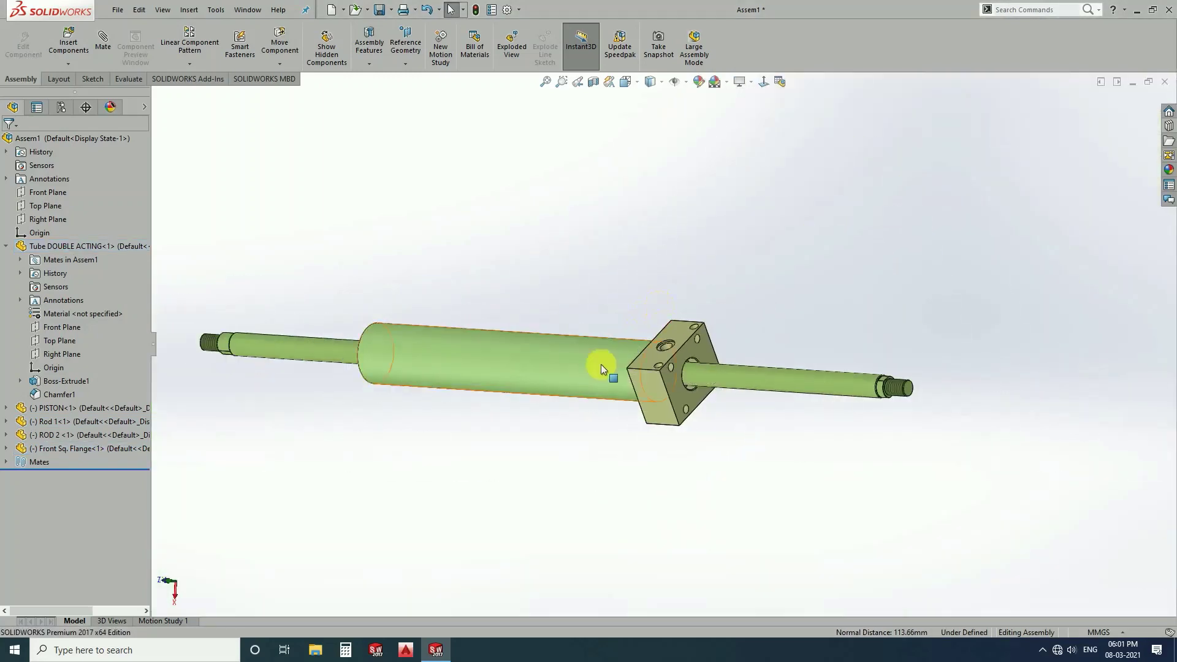
middle_drag(601, 364, 612, 341)
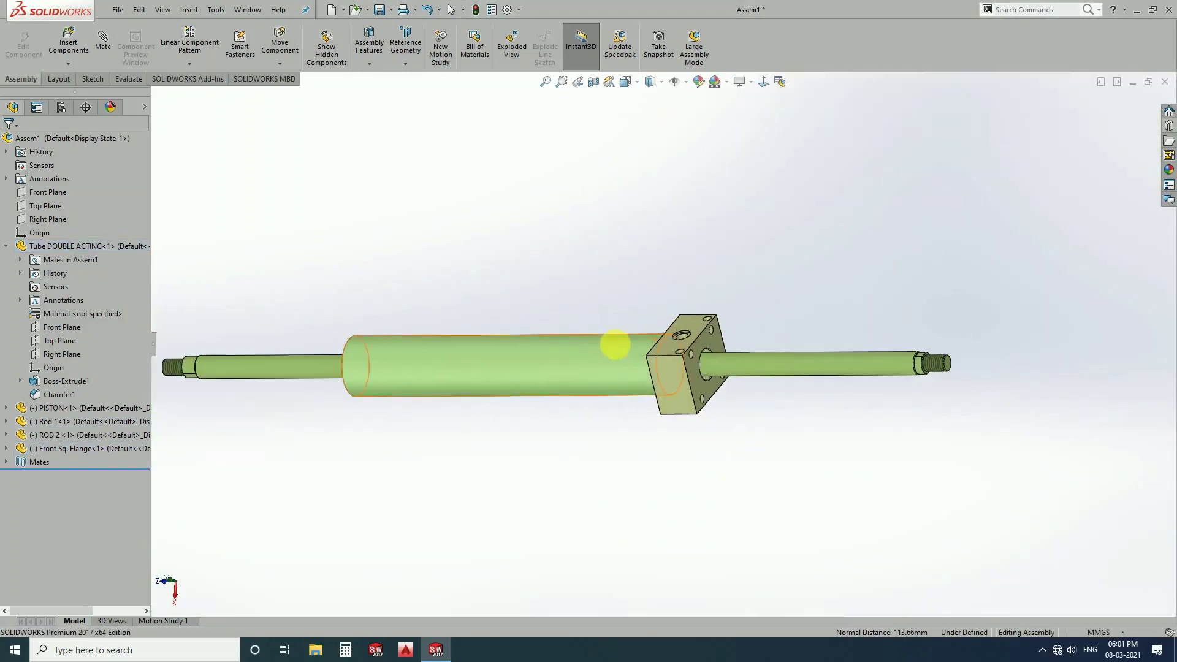
- Square the flange by mating its top face to the assembly's Right Plane
click(38, 220)
click(694, 327)
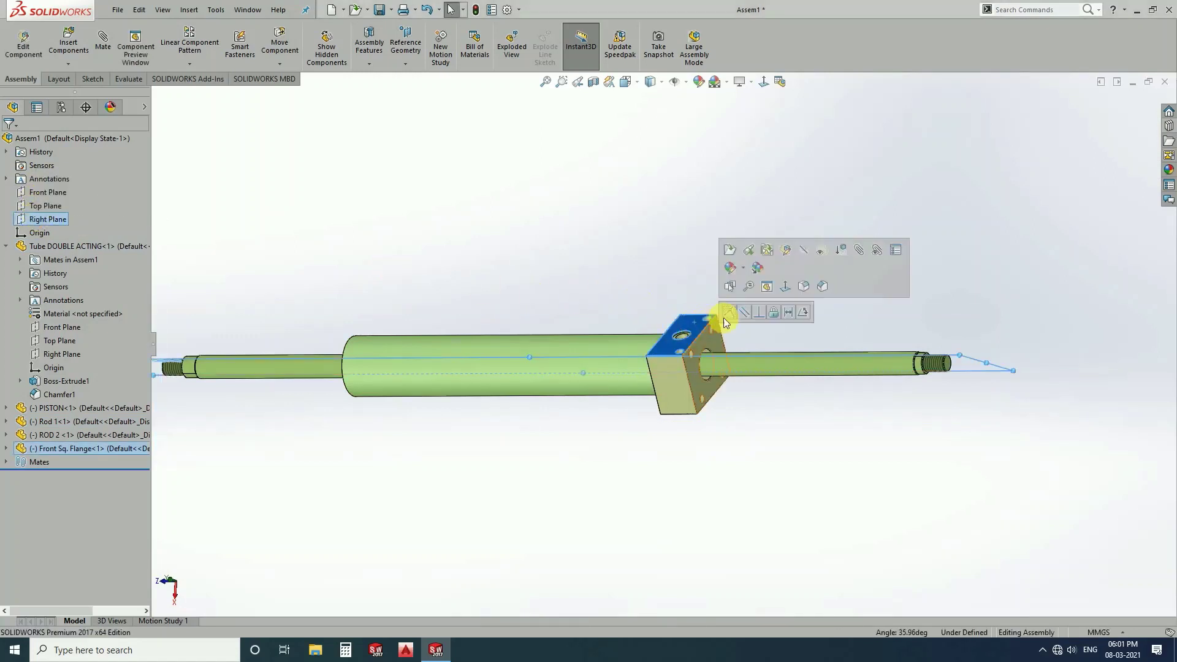
right_drag(751, 311, 638, 268)
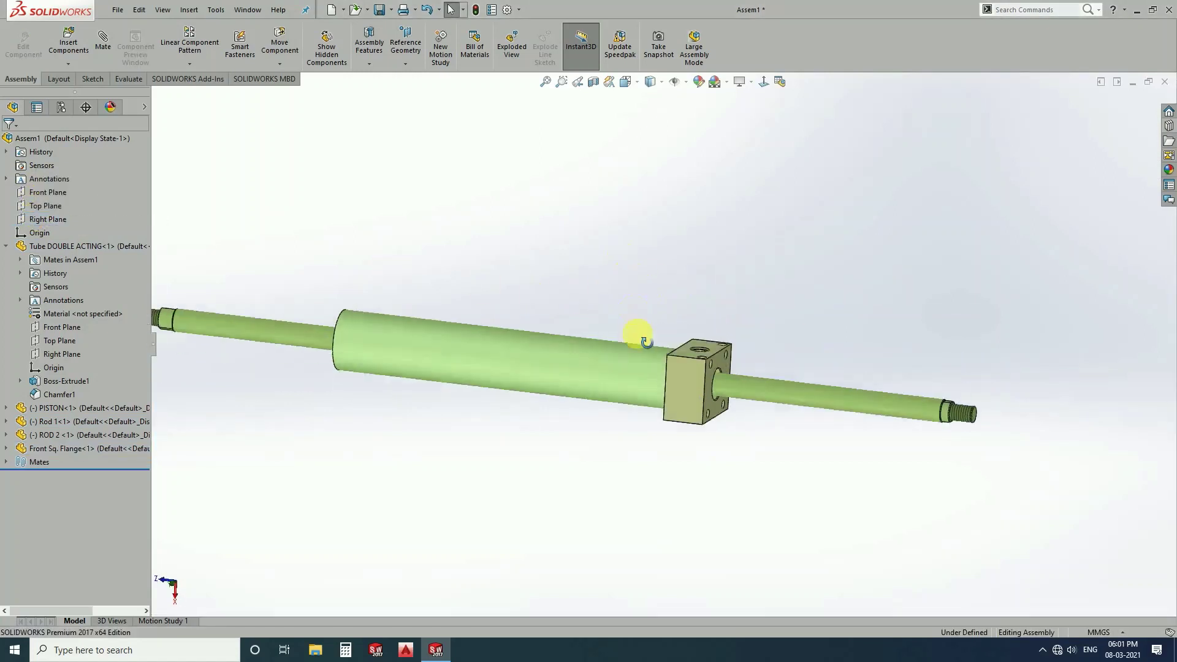
- Ctrl-drag a second copy of the square flange into the assembly
mouse_move(638, 268)
middle_down()
mouse_move(644, 381)
mouse_move(579, 313)
mouse_move(671, 348)
middle_up()
scroll(643, 381, up, 5)
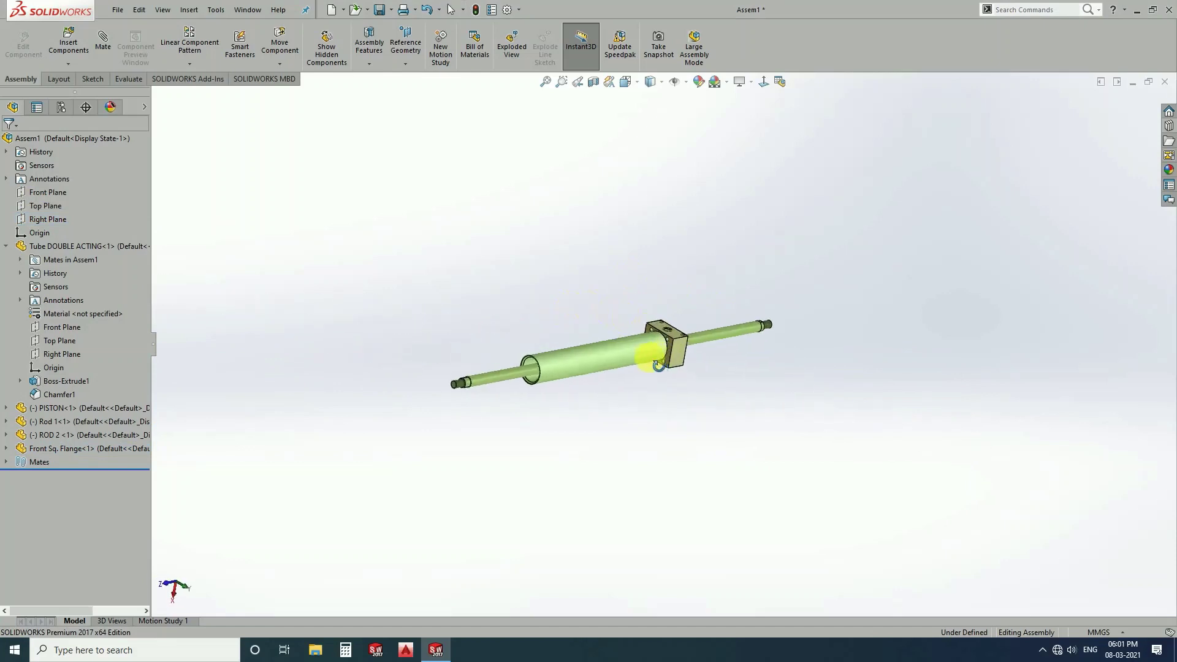
scroll(670, 349, up, 3)
mouse_move(556, 351)
middle_down()
mouse_move(499, 382)
mouse_move(652, 381)
middle_up()
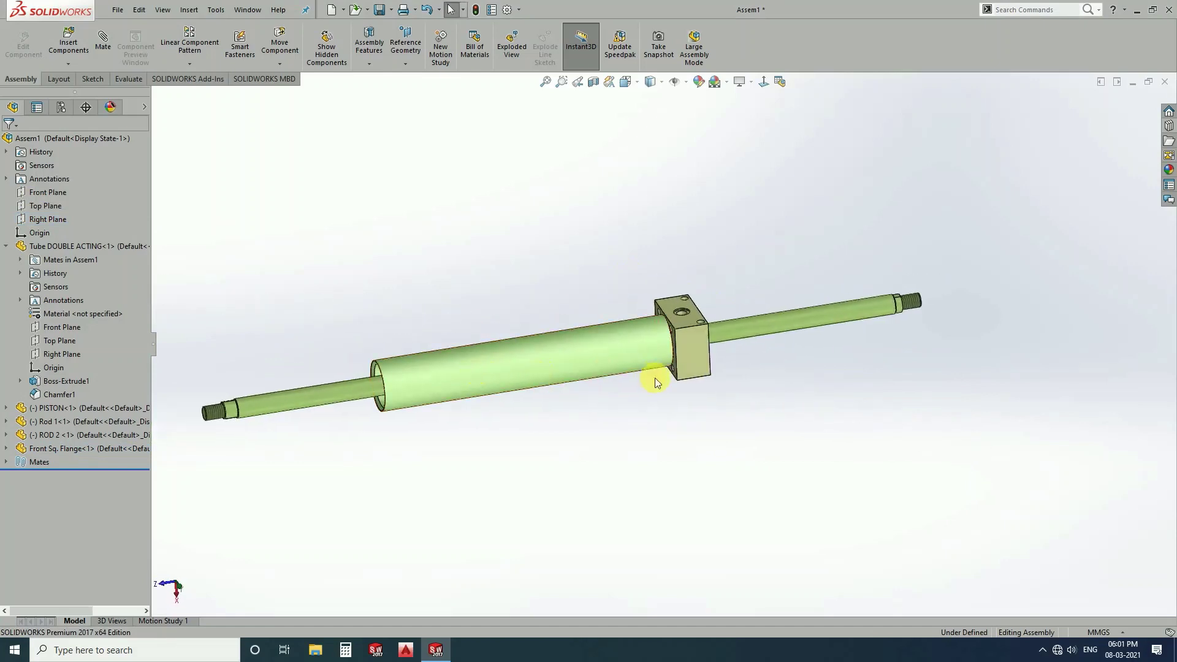
mouse_move(704, 358)
ctrl+mouse_down()
mouse_move(212, 429)
mouse_move(228, 304)
ctrl+mouse_up()
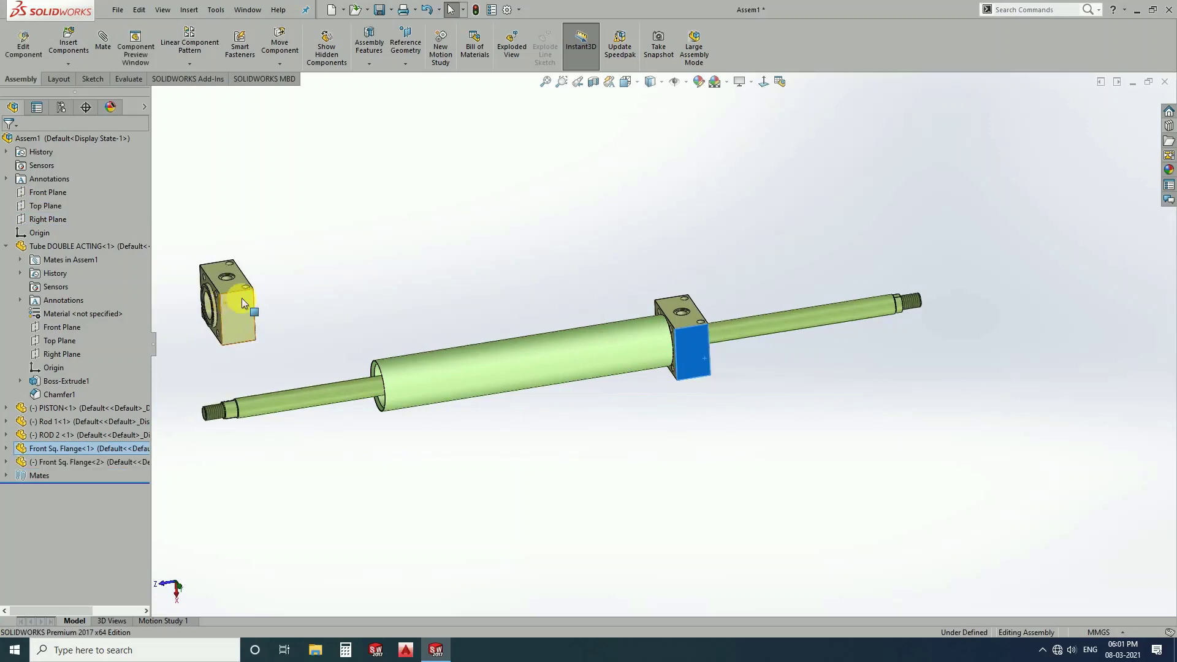
- Rotate the new flange copy so it faces the opposite way
scroll(242, 298, down, 5)
click(279, 64)
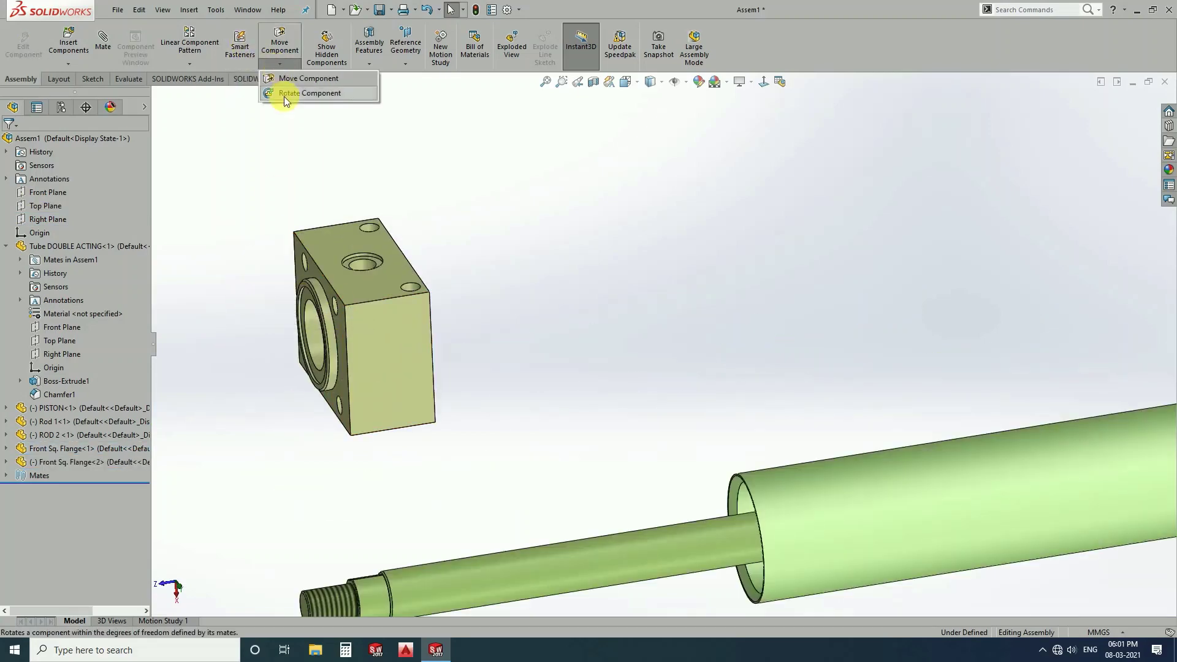
click(285, 95)
drag(350, 349, 661, 497)
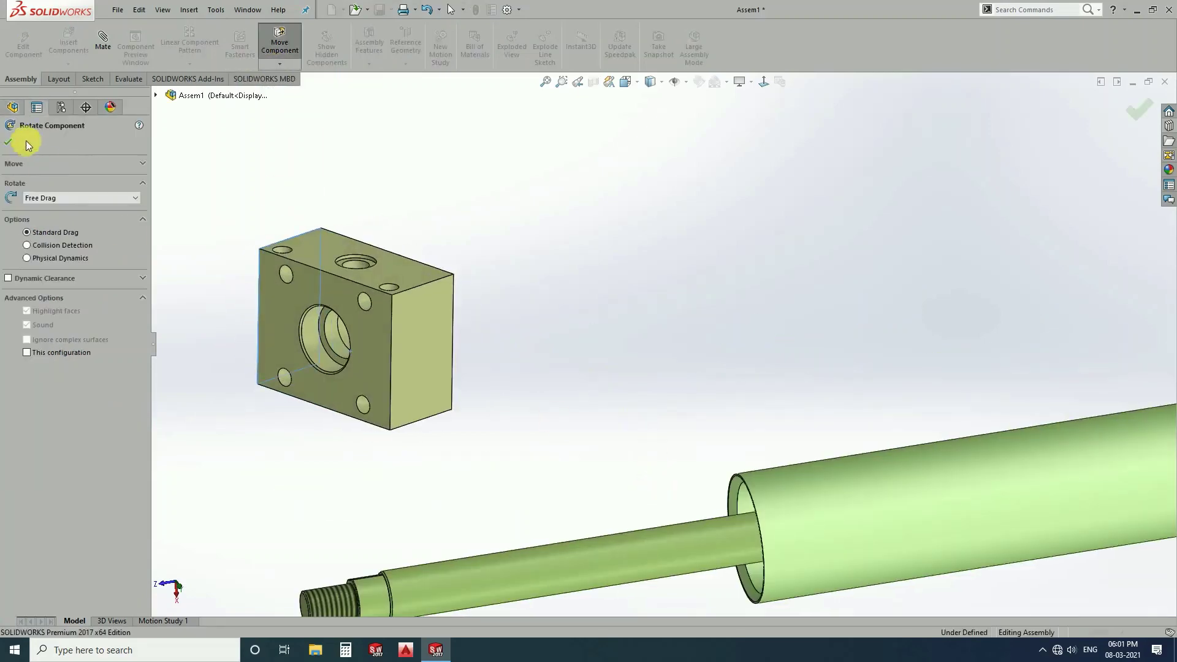
click(8, 142)
- Mate the new flange's circular edge concentric with the tube's cylindrical face
middle_drag(370, 343, 339, 445)
scroll(416, 296, down, 5)
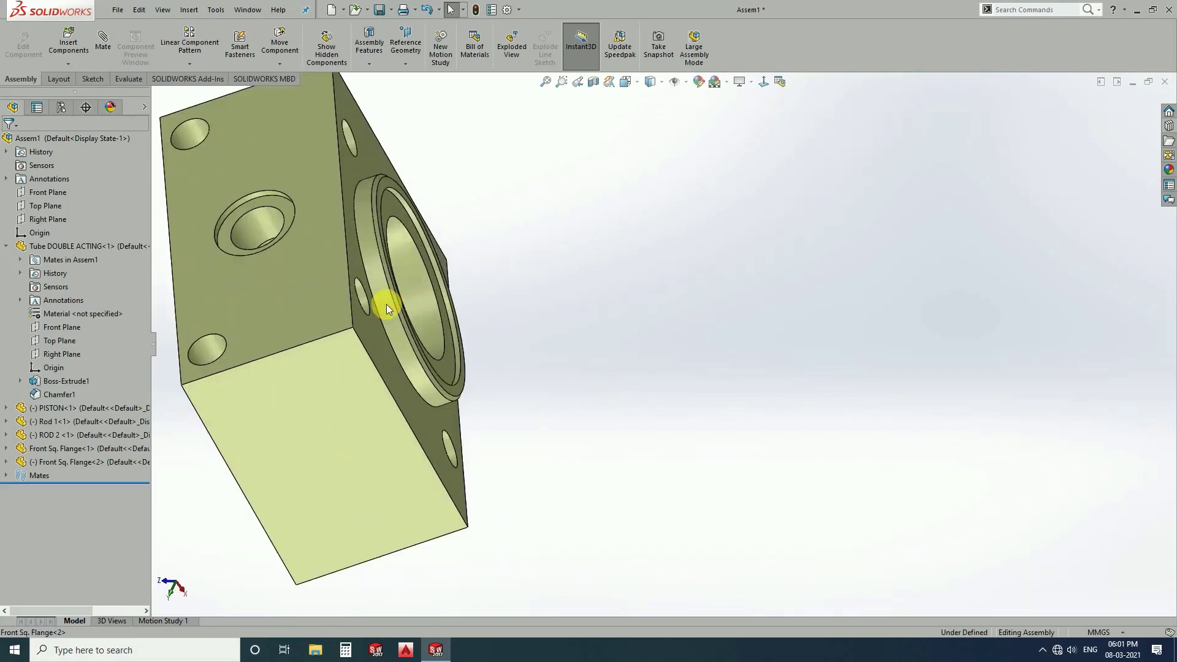
click(387, 304)
scroll(386, 305, up, 5)
scroll(462, 360, up, 3)
click(759, 423)
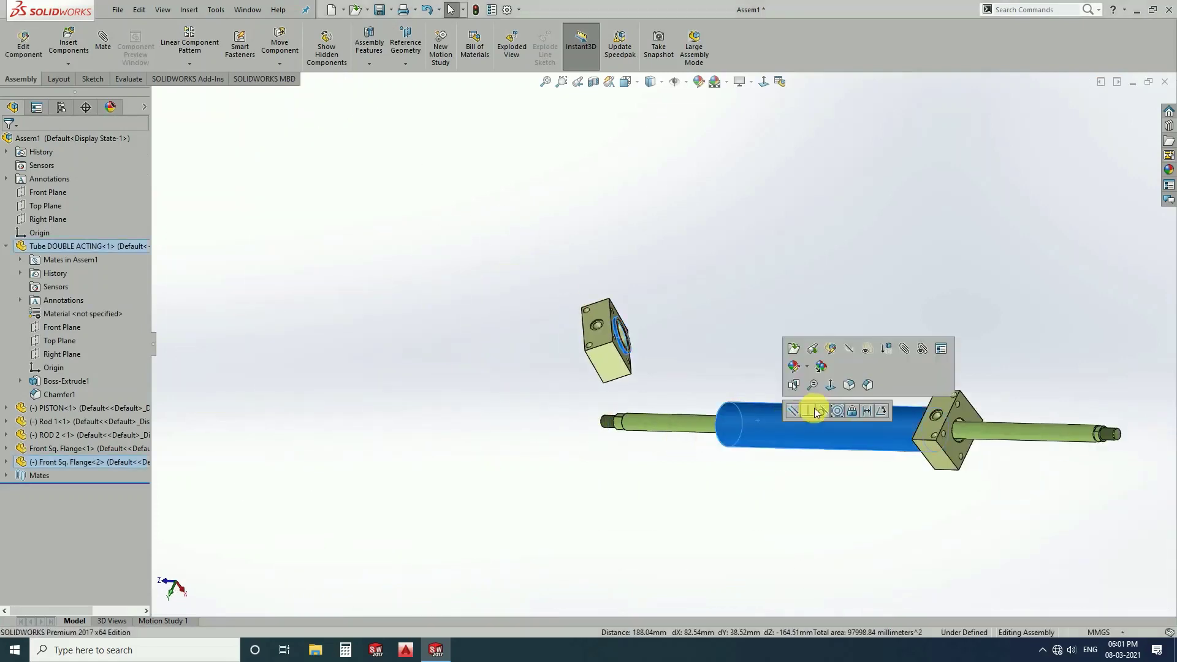
click(838, 411)
- Align the two flanges' top faces with each other
scroll(769, 418, down, 3)
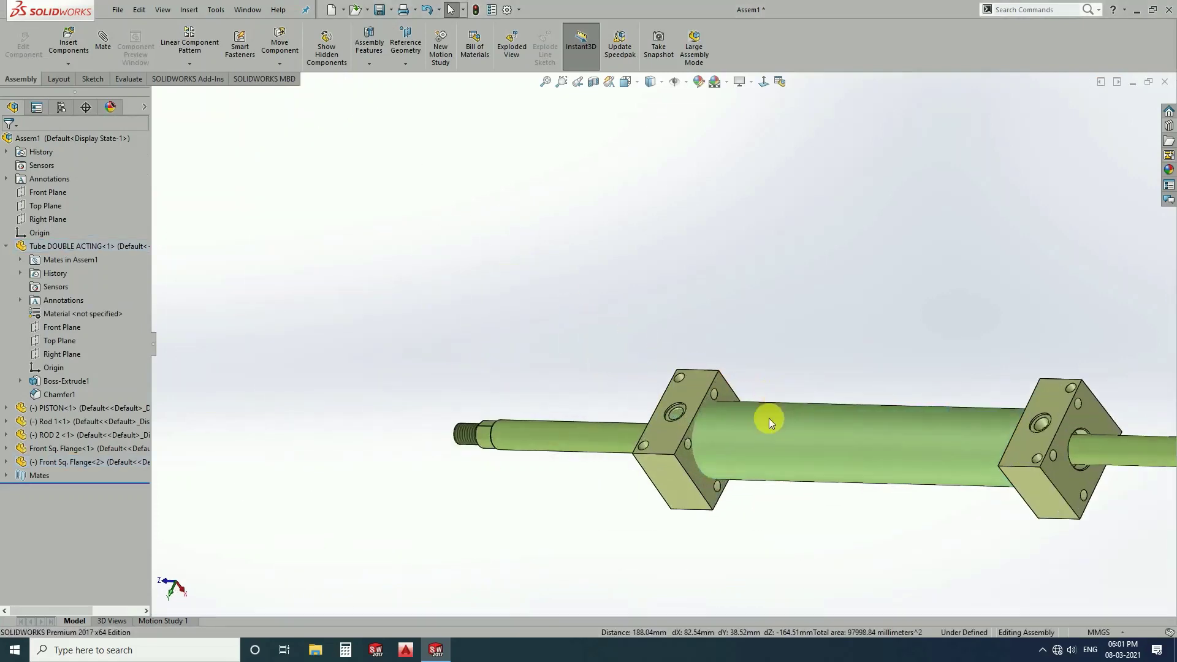
scroll(823, 338, down, 2)
scroll(733, 461, up, 3)
scroll(733, 461, down, 3)
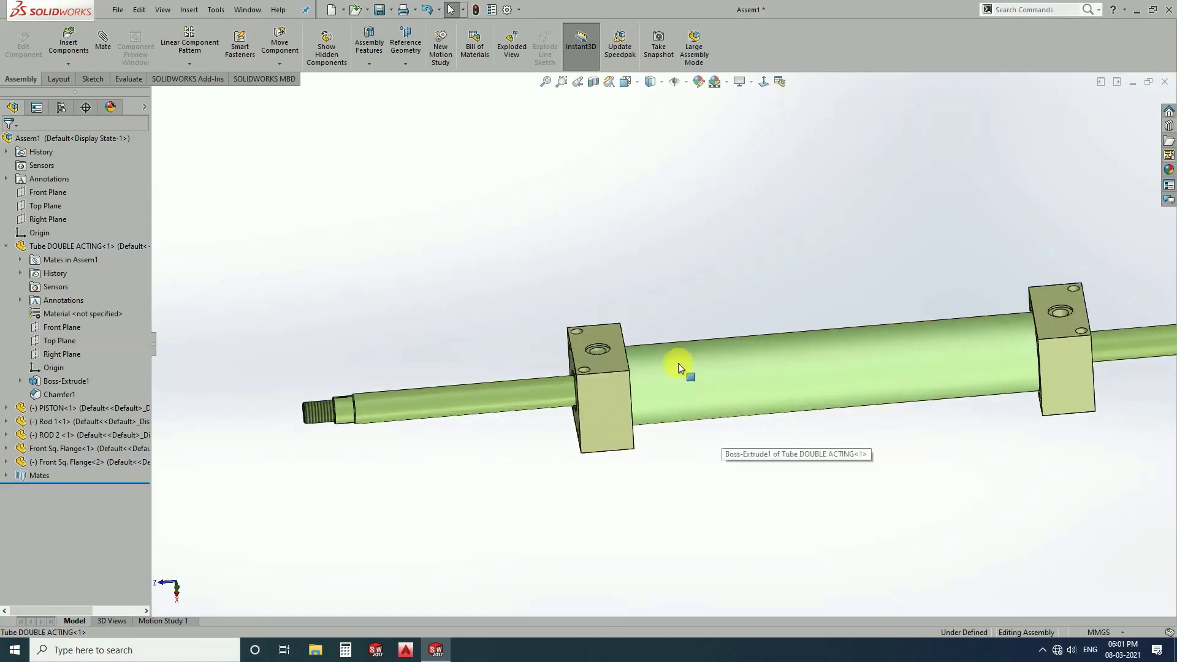
click(611, 335)
click(1043, 293)
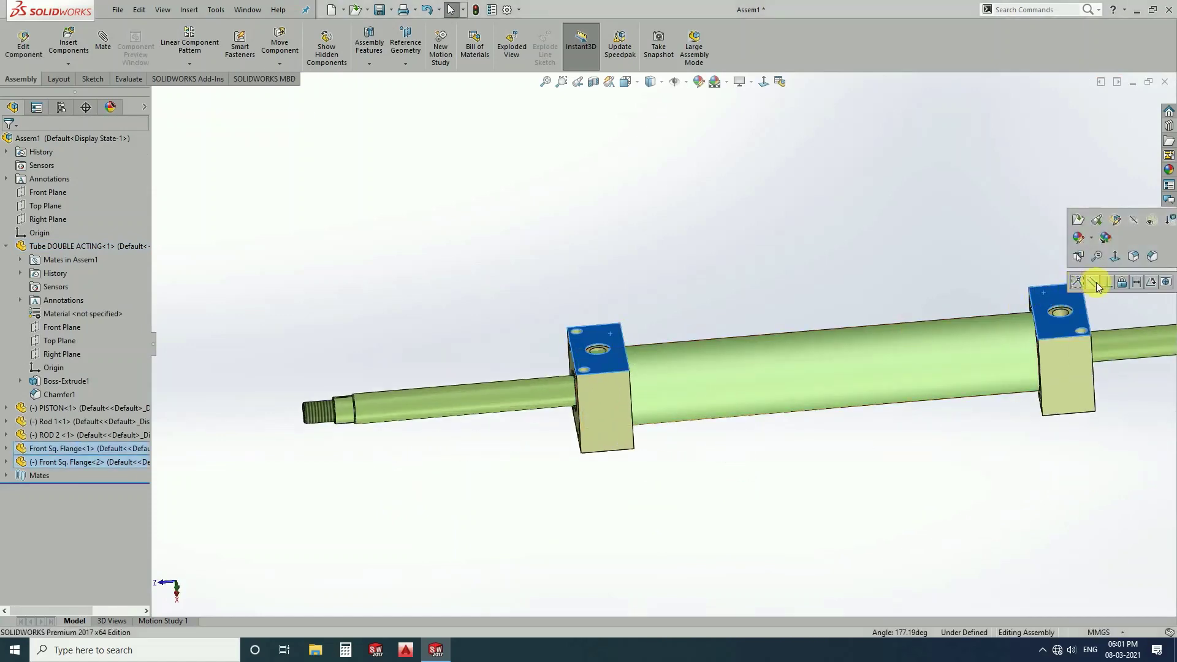
click(1097, 282)
- Move the second flange to the rod's left end and seat it flush against the tube end
drag(1017, 366, 352, 400)
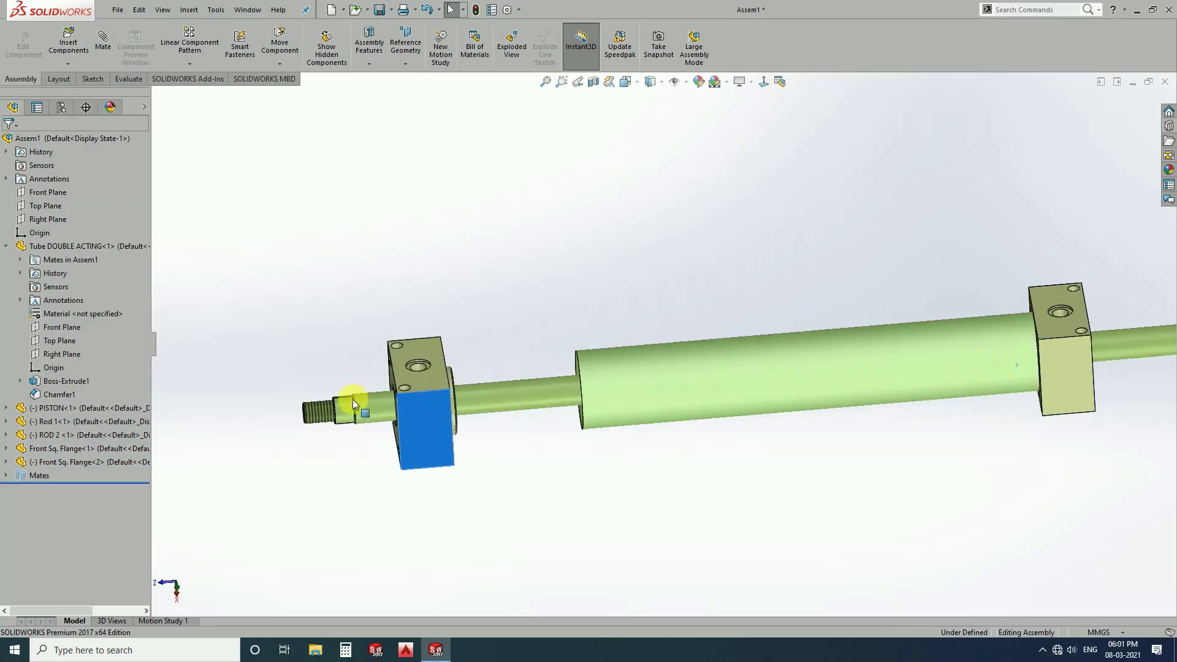
mouse_move(492, 332)
middle_down()
mouse_move(447, 374)
mouse_move(641, 370)
middle_up()
click(479, 351)
scroll(564, 356, down, 2)
scroll(553, 355, down, 3)
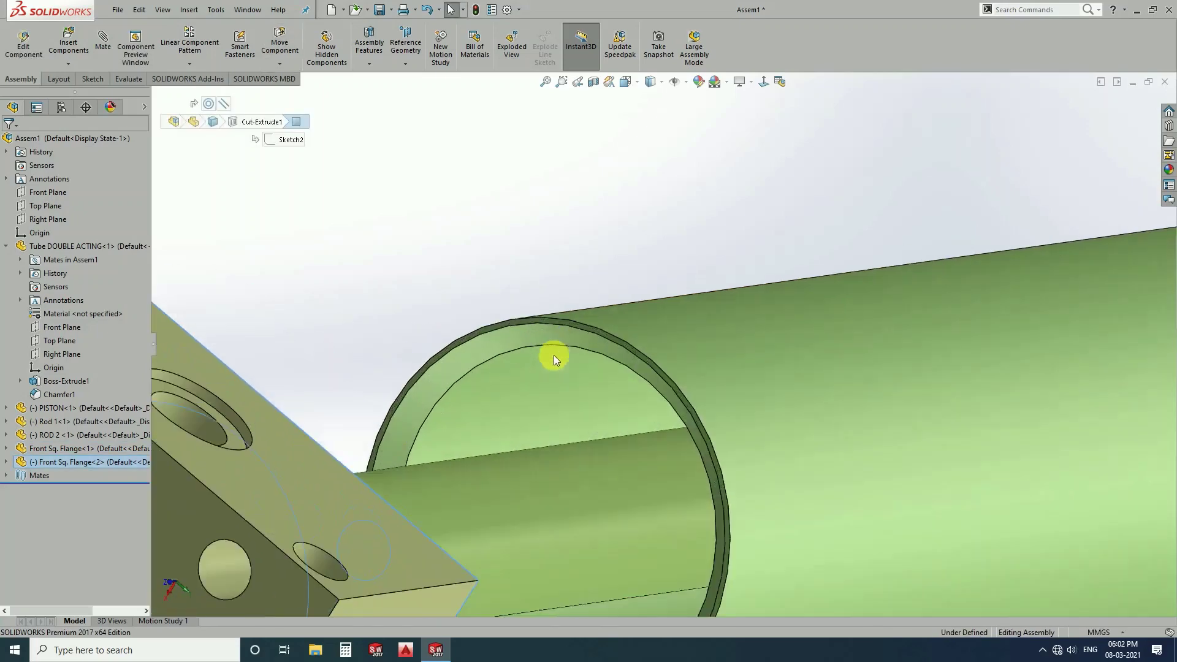
click(557, 322)
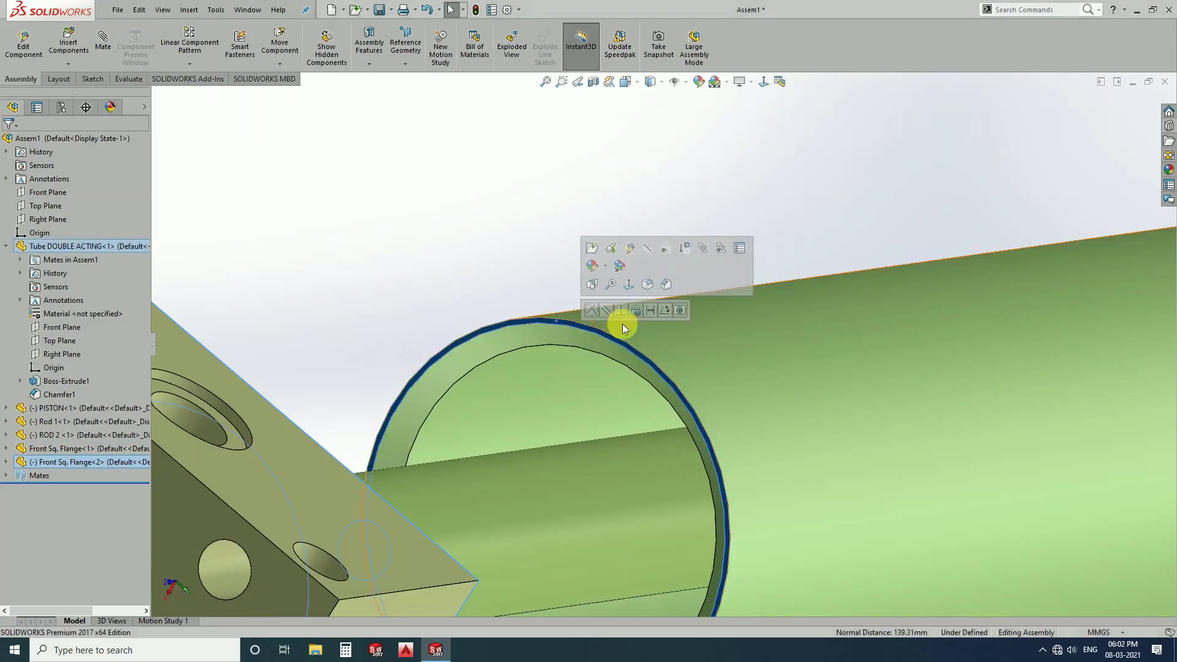
click(592, 313)
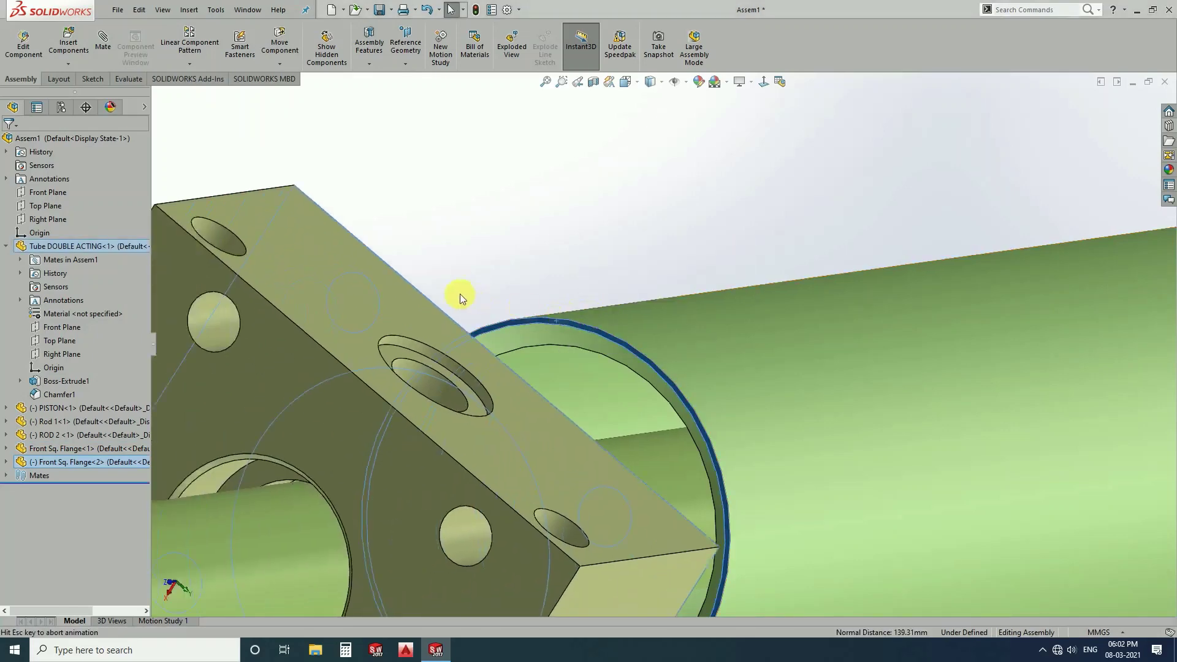
- Orbit to a side-on view of the cylinder and begin inserting another component
scroll(307, 230, up, 3)
scroll(368, 276, up, 2)
middle_drag(460, 323, 414, 307)
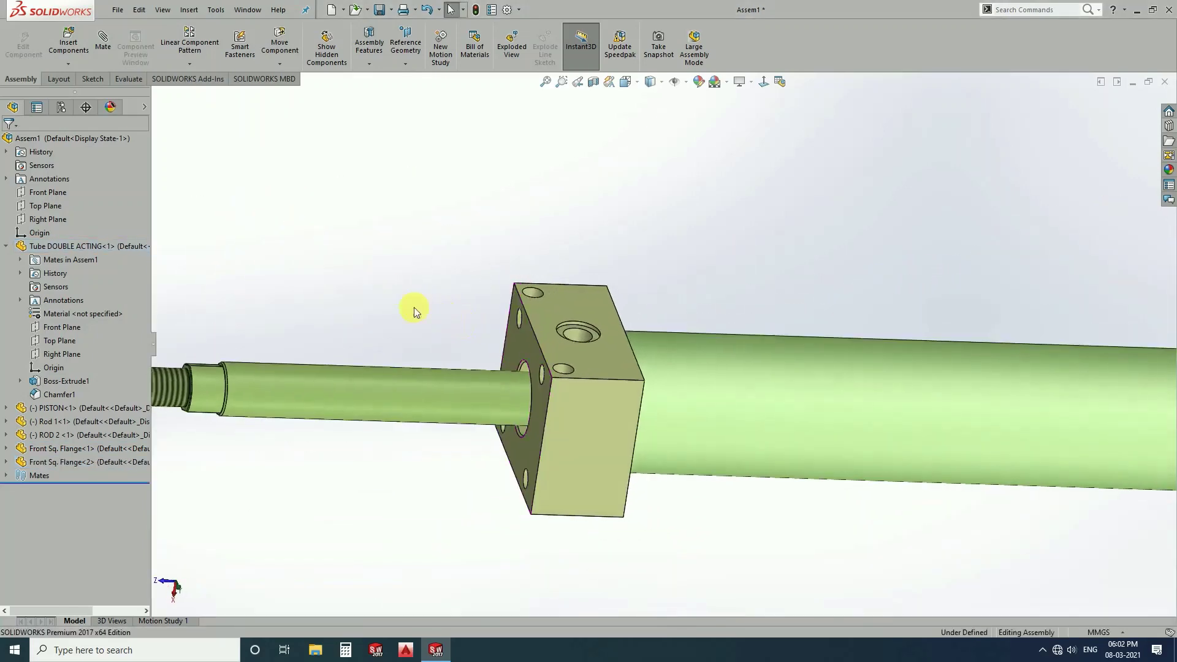
scroll(429, 319, up, 3)
scroll(925, 418, down, 2)
scroll(753, 400, up, 2)
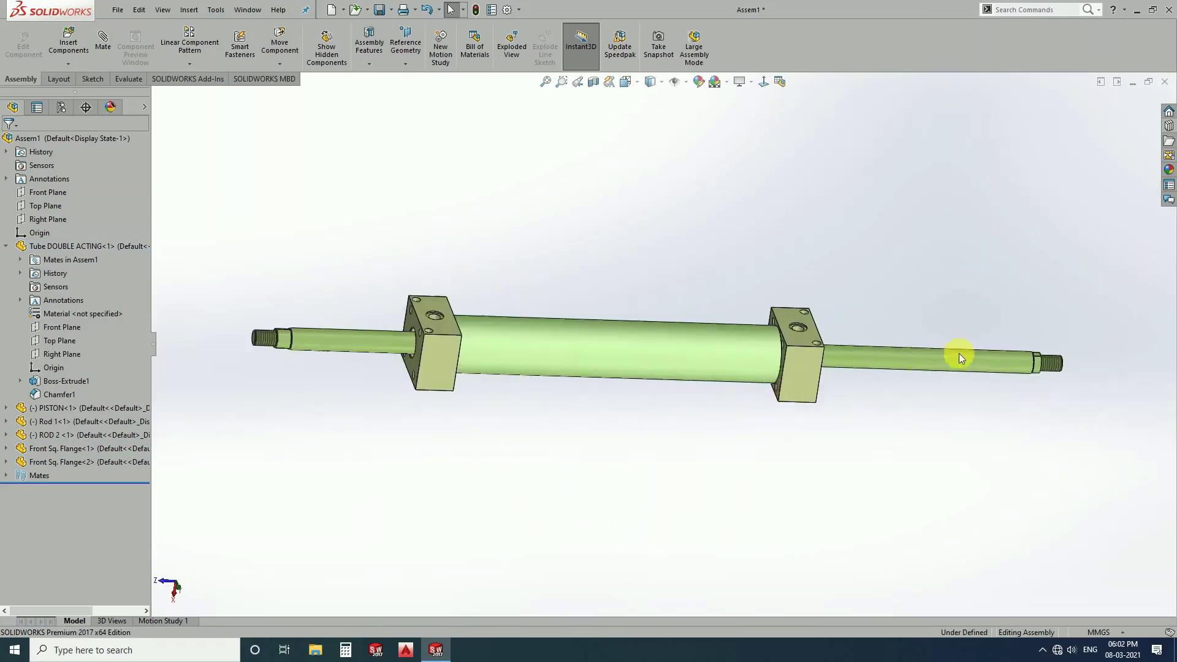
scroll(959, 353, down, 1)
click(75, 46)
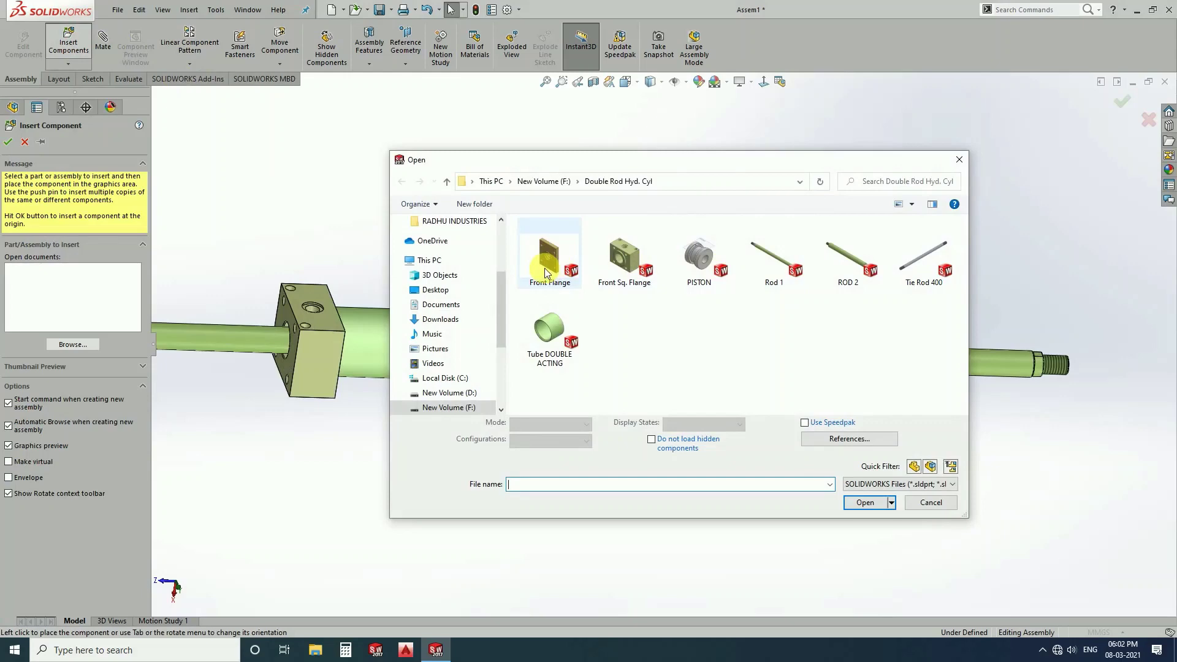
- Insert the Front Flange beside the rod and rotate it square to the rod
click(545, 267)
click(865, 502)
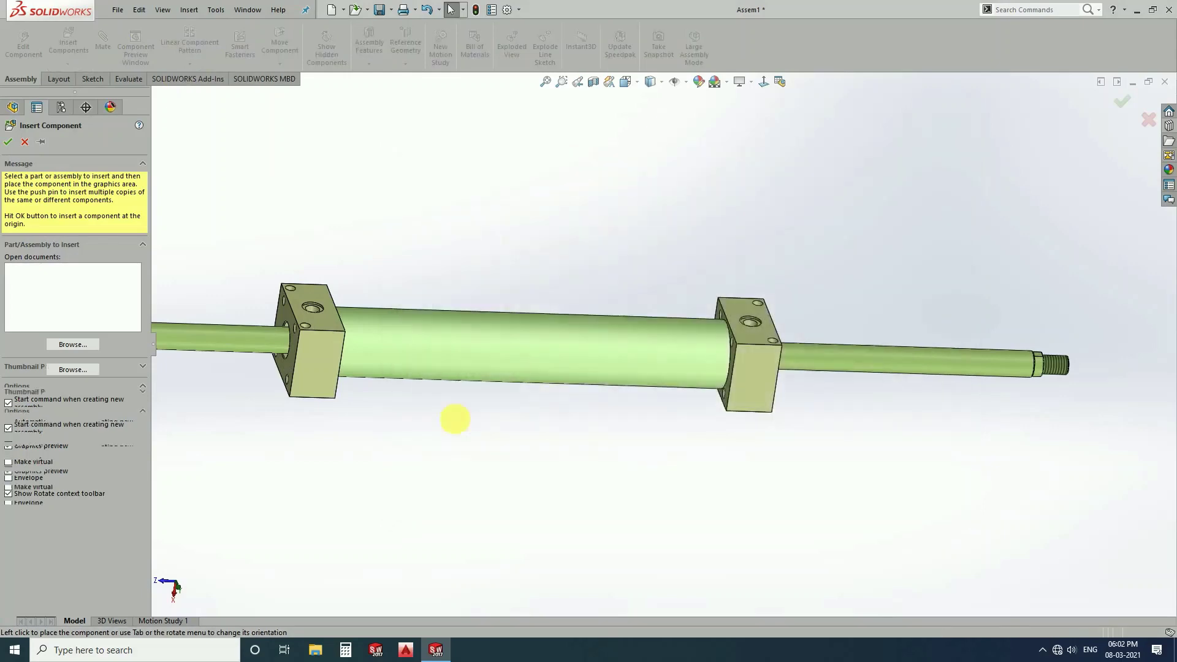
scroll(442, 407, up, 3)
scroll(430, 400, down, 3)
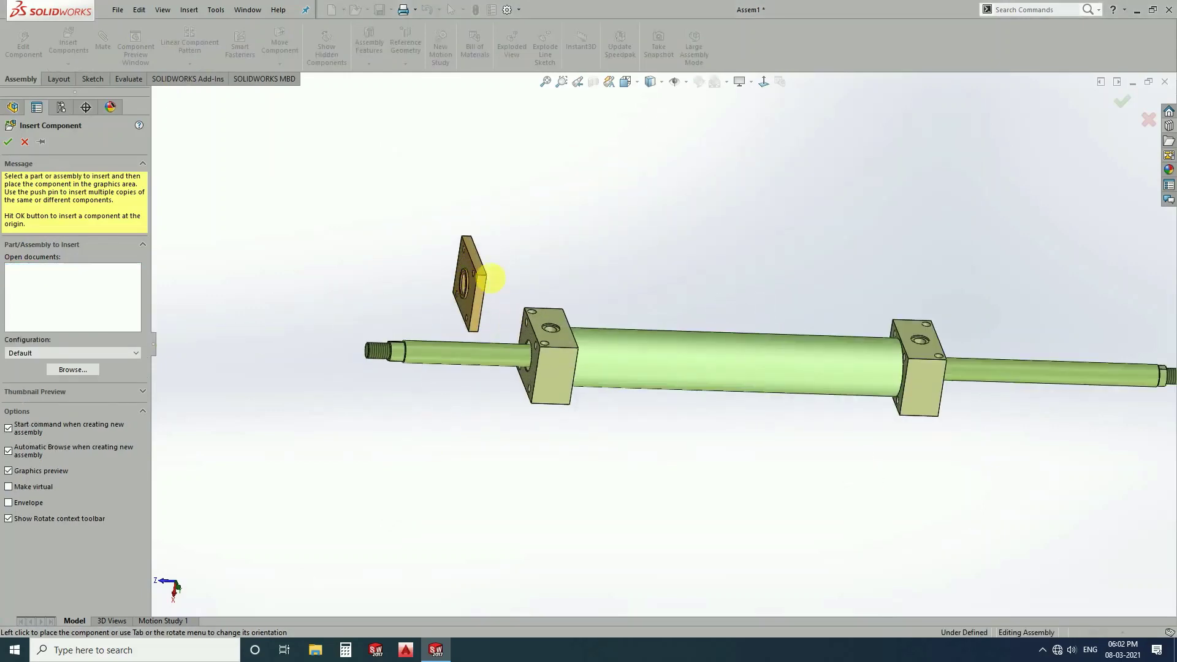
click(493, 279)
scroll(534, 310, down, 5)
mouse_move(466, 352)
middle_down()
mouse_move(460, 362)
mouse_move(473, 334)
mouse_move(567, 320)
mouse_move(507, 336)
mouse_move(589, 285)
mouse_move(598, 330)
mouse_move(525, 336)
middle_up()
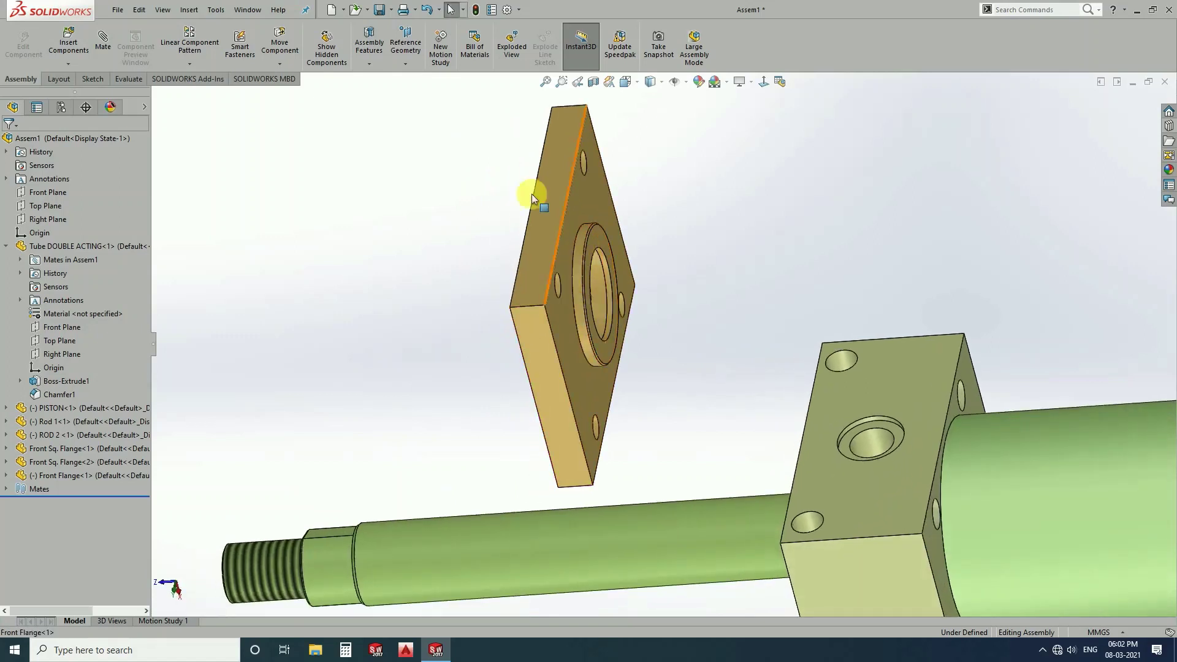
click(279, 64)
click(344, 92)
mouse_move(519, 339)
mouse_down()
mouse_move(720, 284)
mouse_move(768, 406)
mouse_up()
click(13, 143)
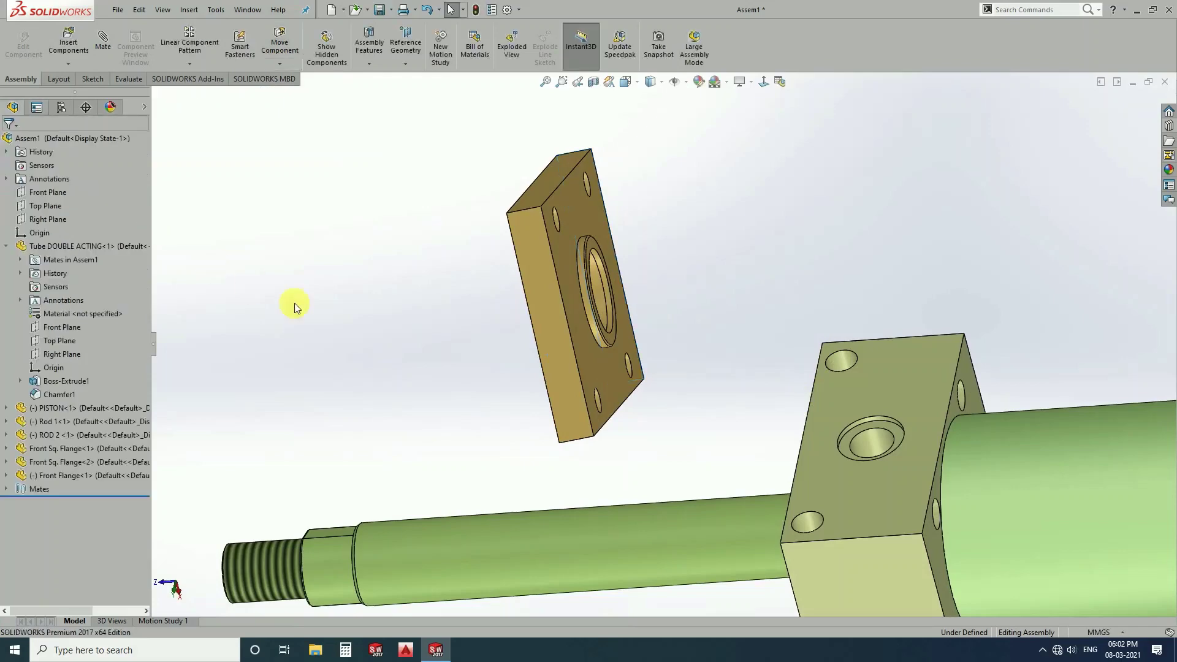
- Mate the flange's bore concentric with the rod's cylindrical surface
scroll(644, 276, down, 5)
click(512, 241)
scroll(588, 368, up, 3)
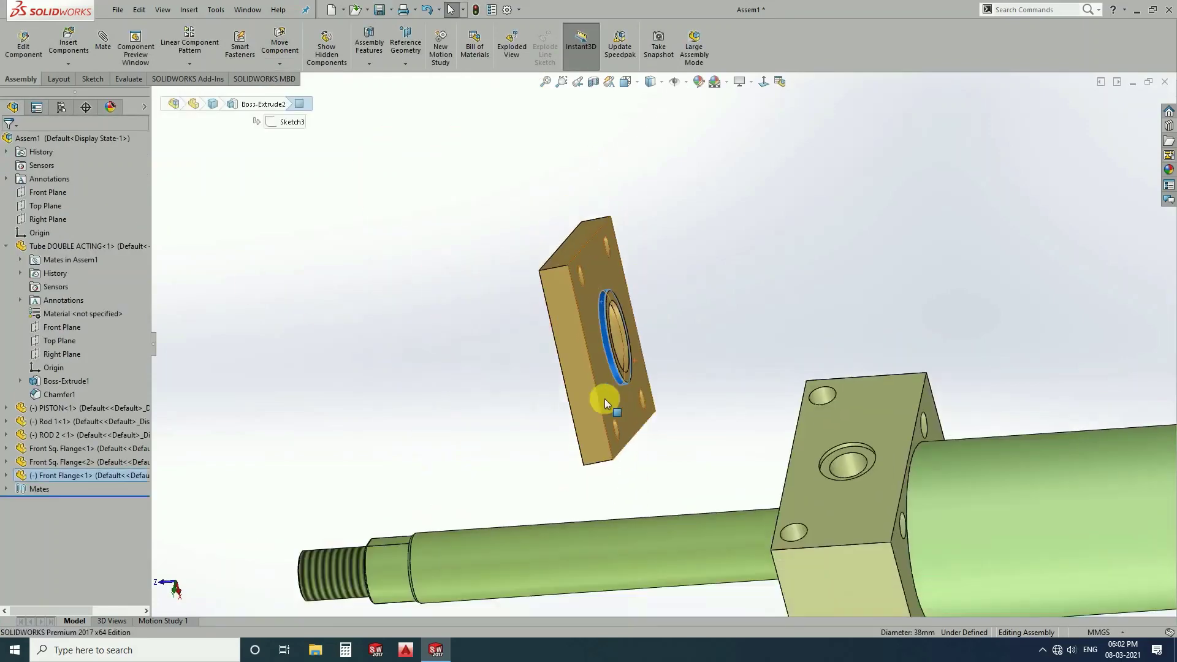
scroll(605, 398, up, 2)
click(944, 422)
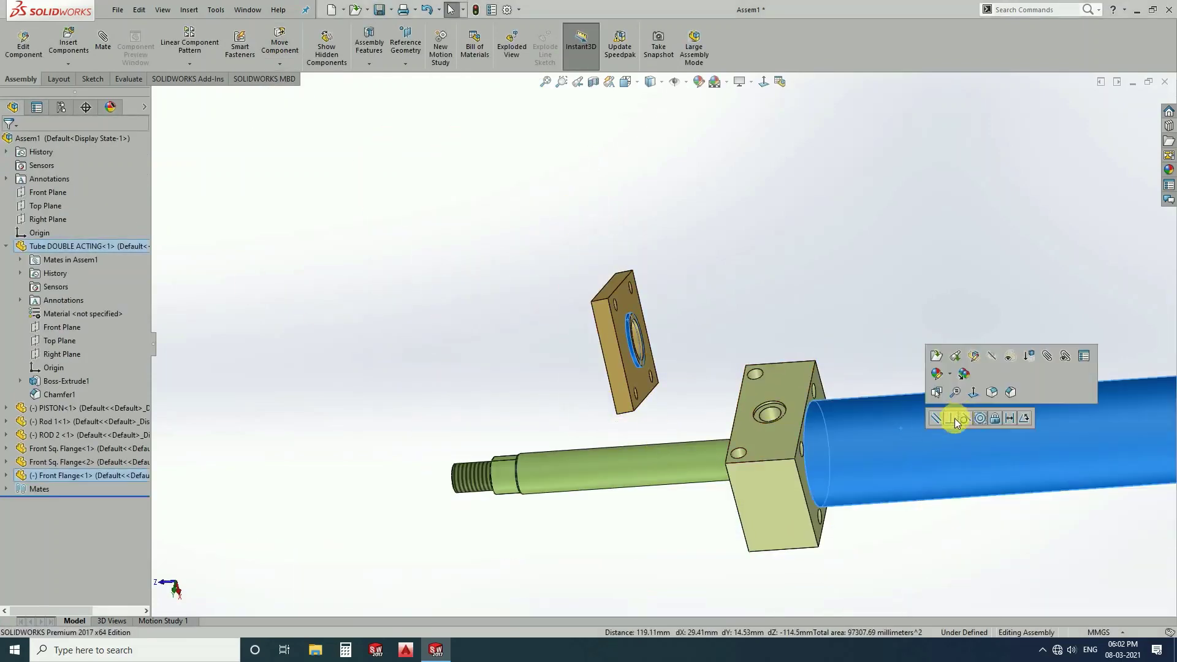
click(981, 422)
- Align the flange's top face with the left end block's top face
mouse_move(745, 374)
mouse_down()
mouse_move(857, 418)
mouse_move(608, 430)
mouse_up()
scroll(613, 426, down, 3)
mouse_move(616, 425)
middle_down()
mouse_move(558, 415)
mouse_move(599, 428)
middle_up()
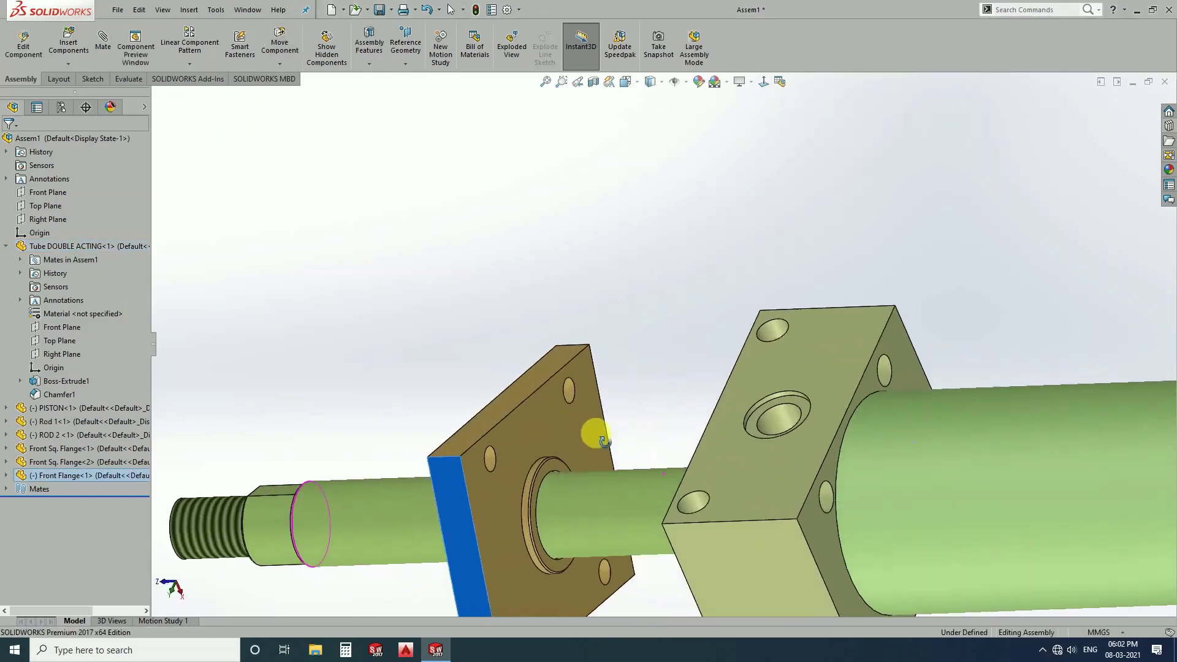
click(499, 410)
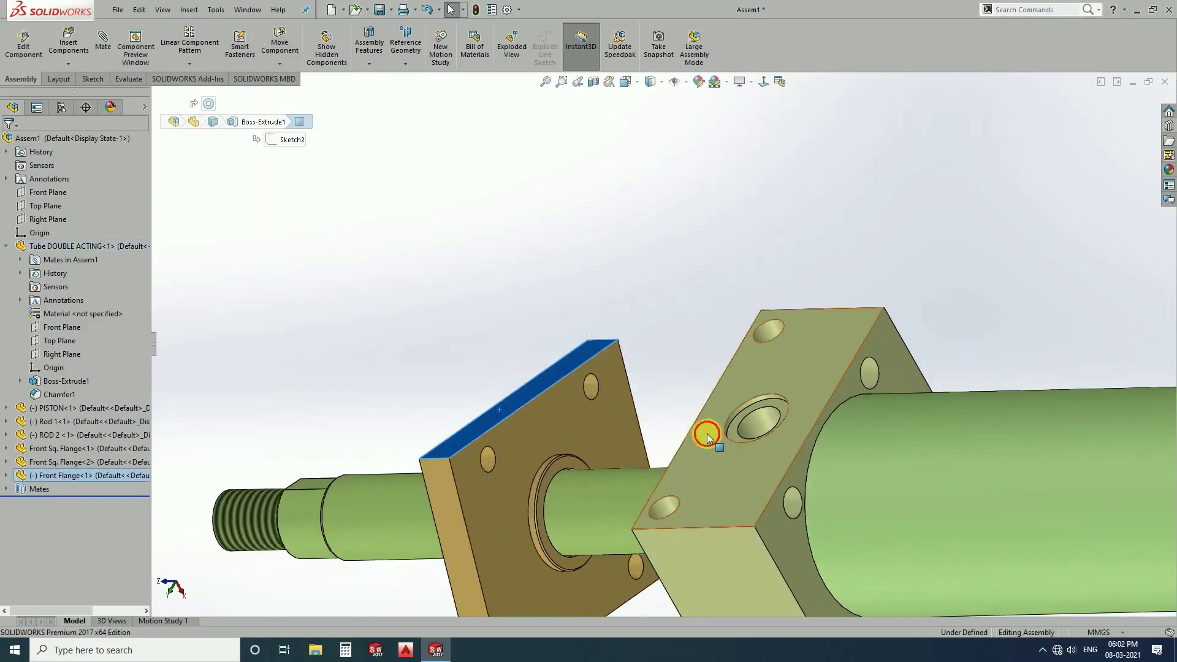
ctrl+click(706, 433)
click(742, 425)
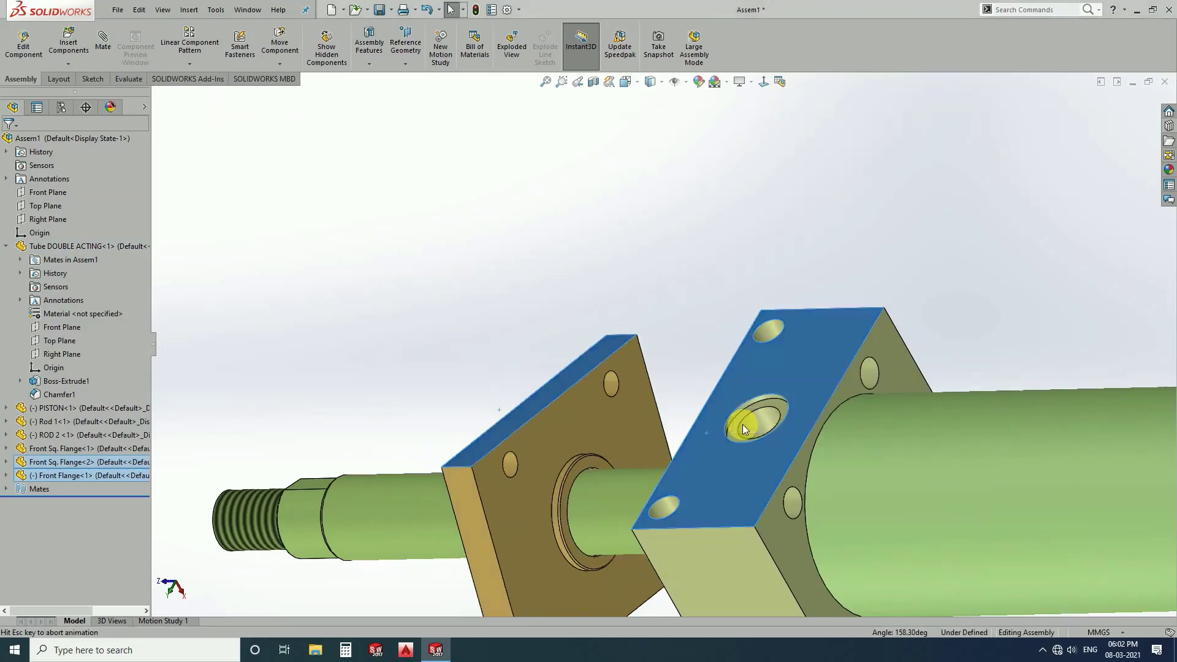
- Seat the flange flush against the left block's outer face
drag(736, 426, 614, 436)
ctrl+click(781, 417)
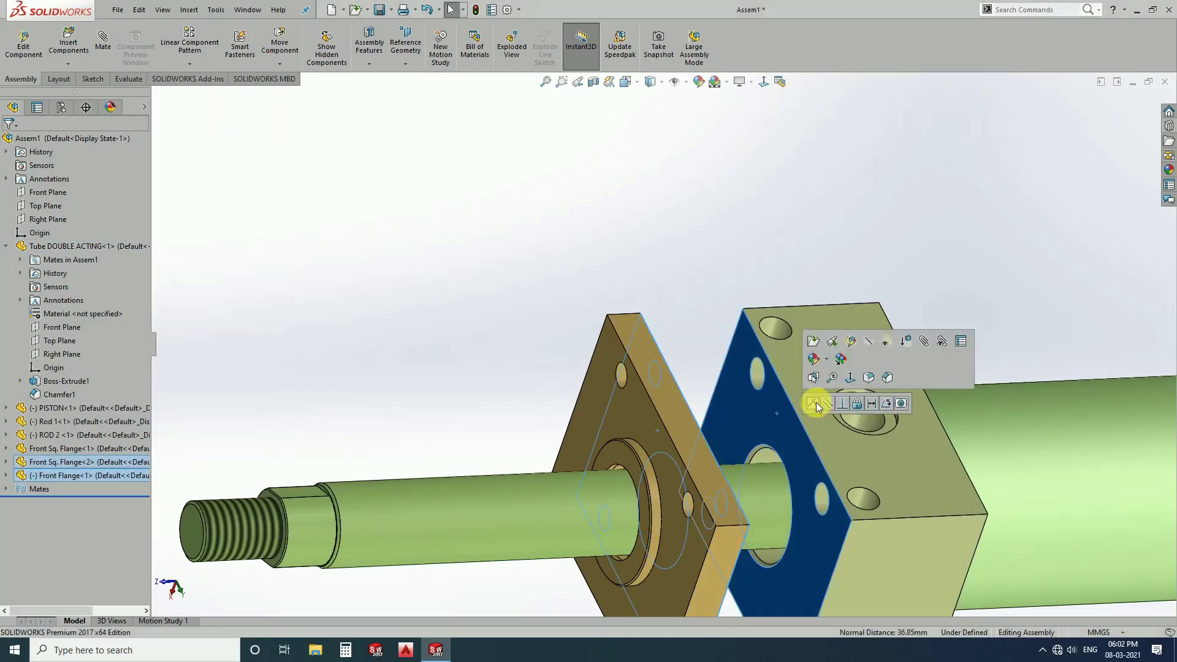
click(811, 404)
scroll(747, 417, up, 2)
scroll(741, 415, up, 3)
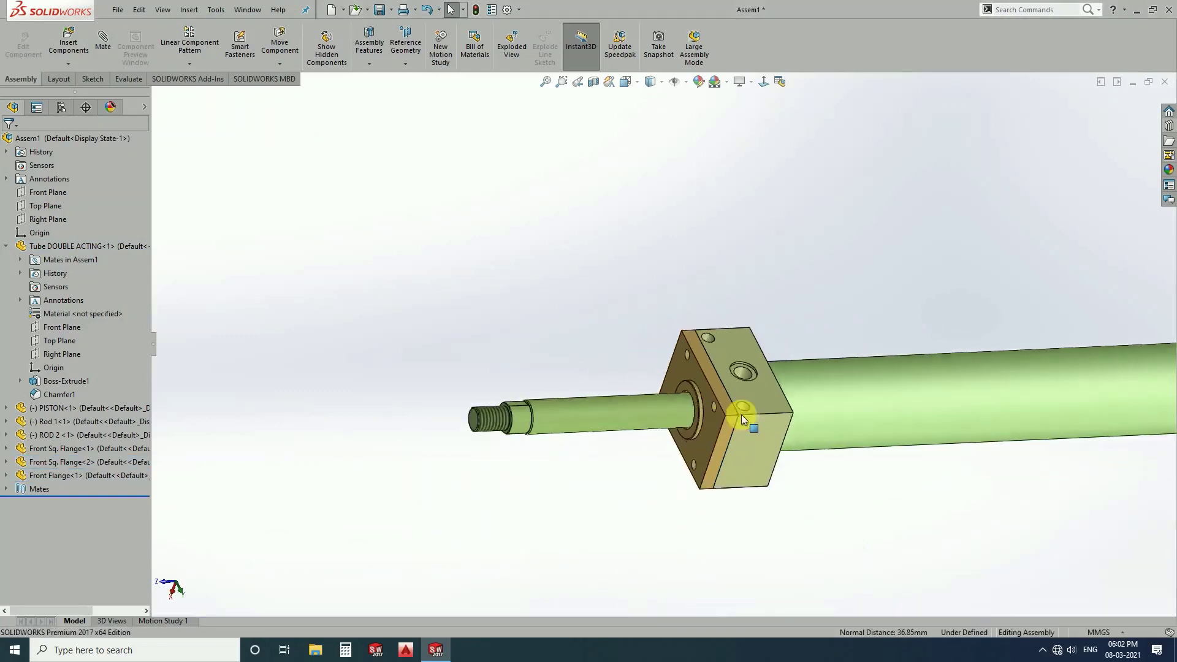
scroll(774, 410, up, 2)
mouse_move(774, 410)
middle_down()
mouse_move(746, 394)
mouse_move(911, 322)
middle_up()
scroll(455, 417, down, 3)
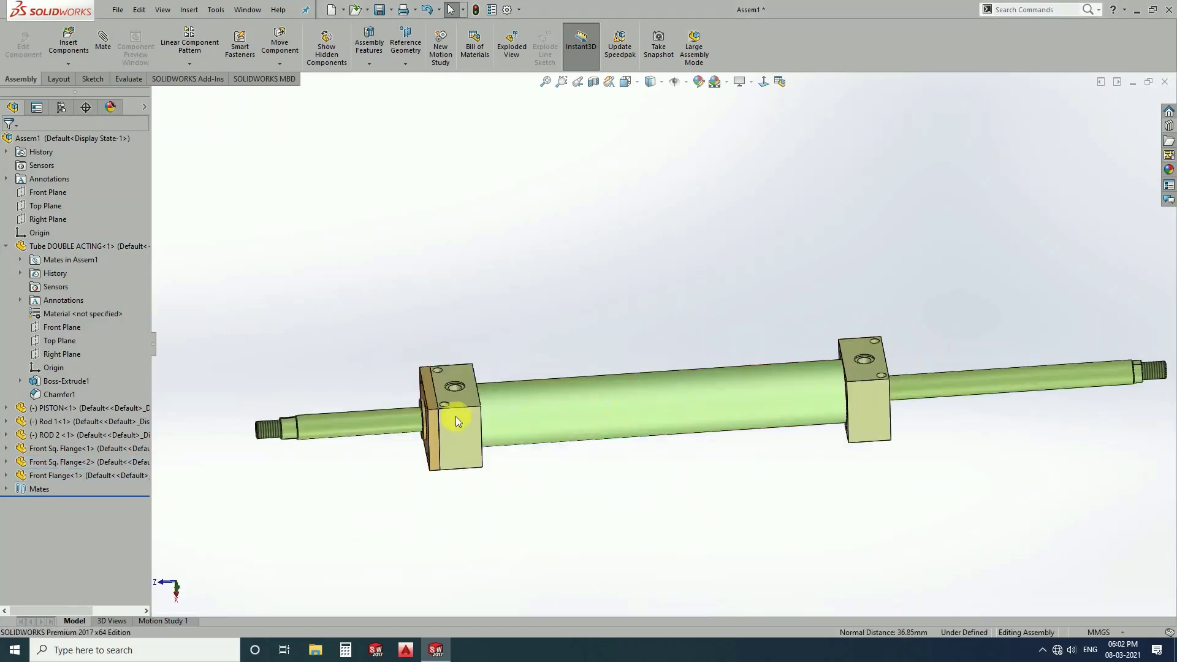
click(432, 429)
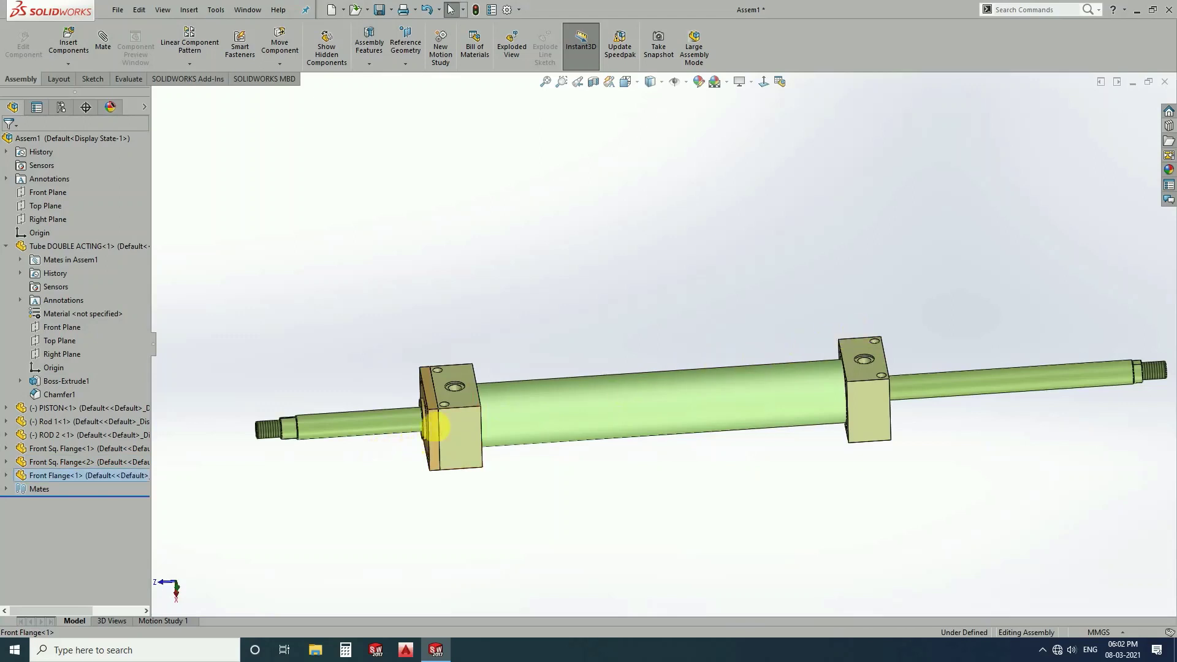
- Copy the Front Flange to the right end and rotate it toward the rod
ctrl+drag(436, 423, 996, 289)
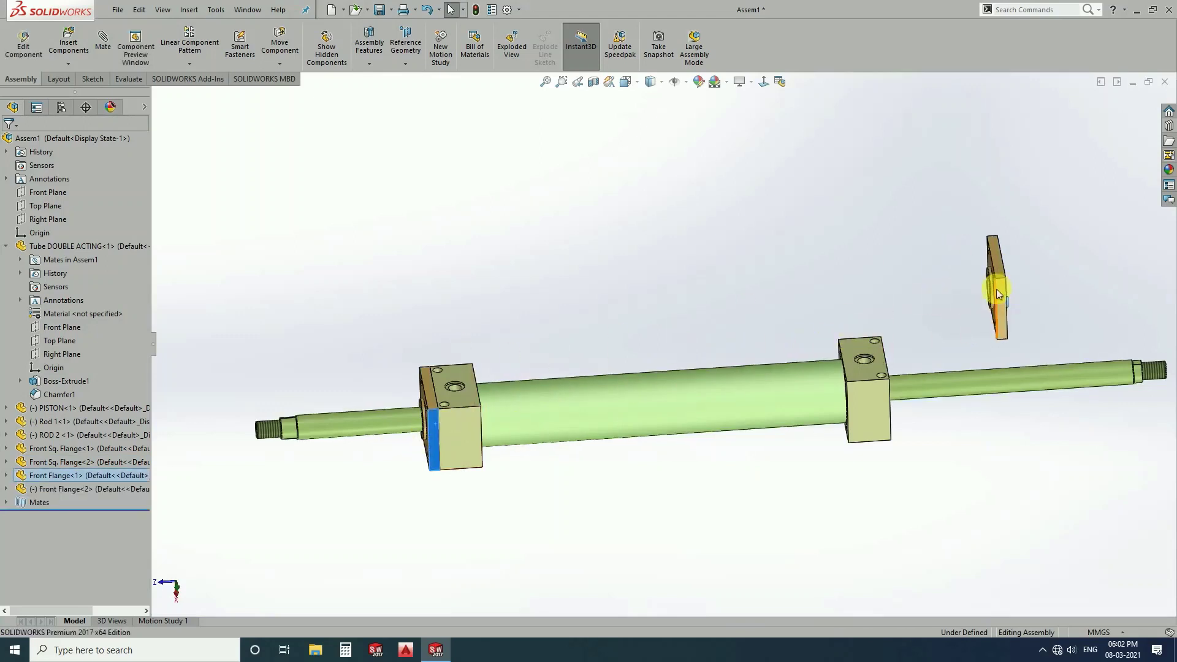
scroll(1046, 277, down, 5)
click(279, 64)
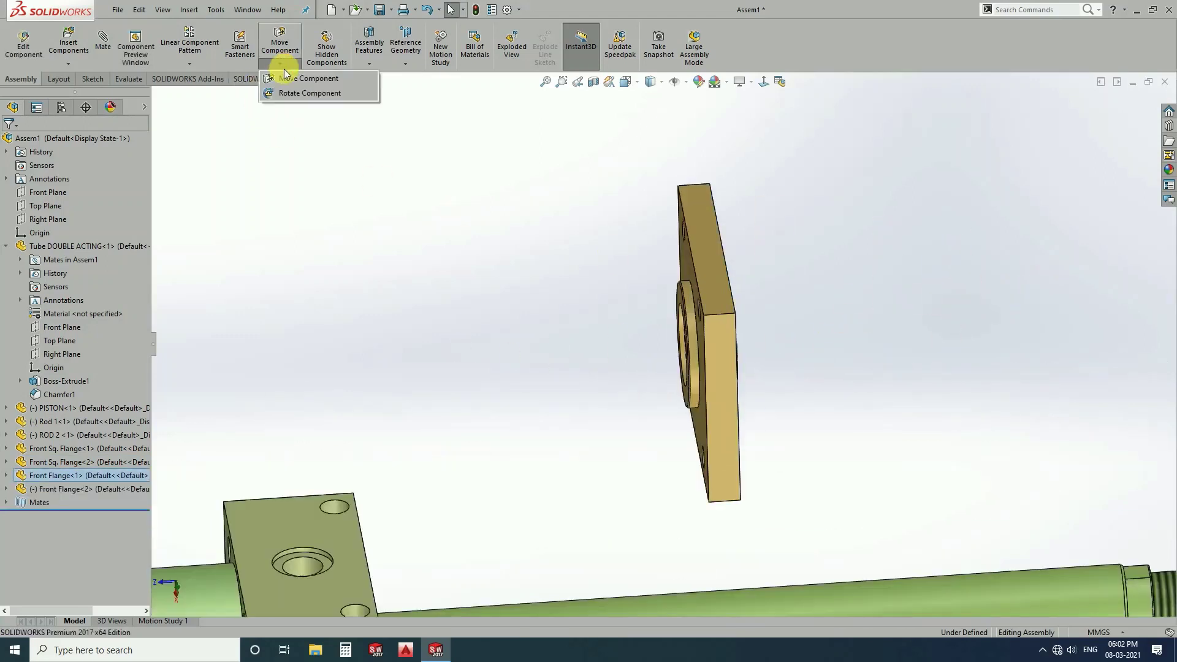
click(310, 93)
mouse_move(731, 349)
mouse_down()
mouse_move(517, 402)
mouse_move(488, 496)
mouse_move(719, 402)
mouse_up()
key(Escape)
- Make the copied flange's bore concentric with the right block's bore
click(671, 276)
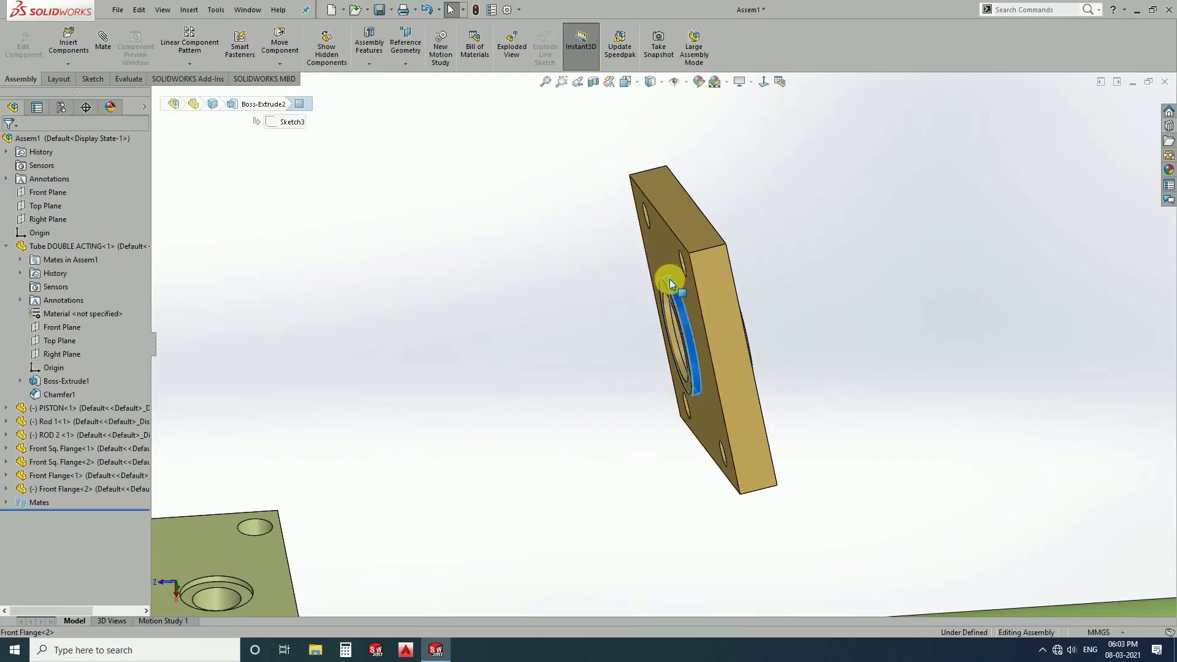
scroll(655, 395, up, 3)
middle_drag(655, 395, 500, 508)
scroll(467, 540, up, 2)
scroll(807, 300, down, 3)
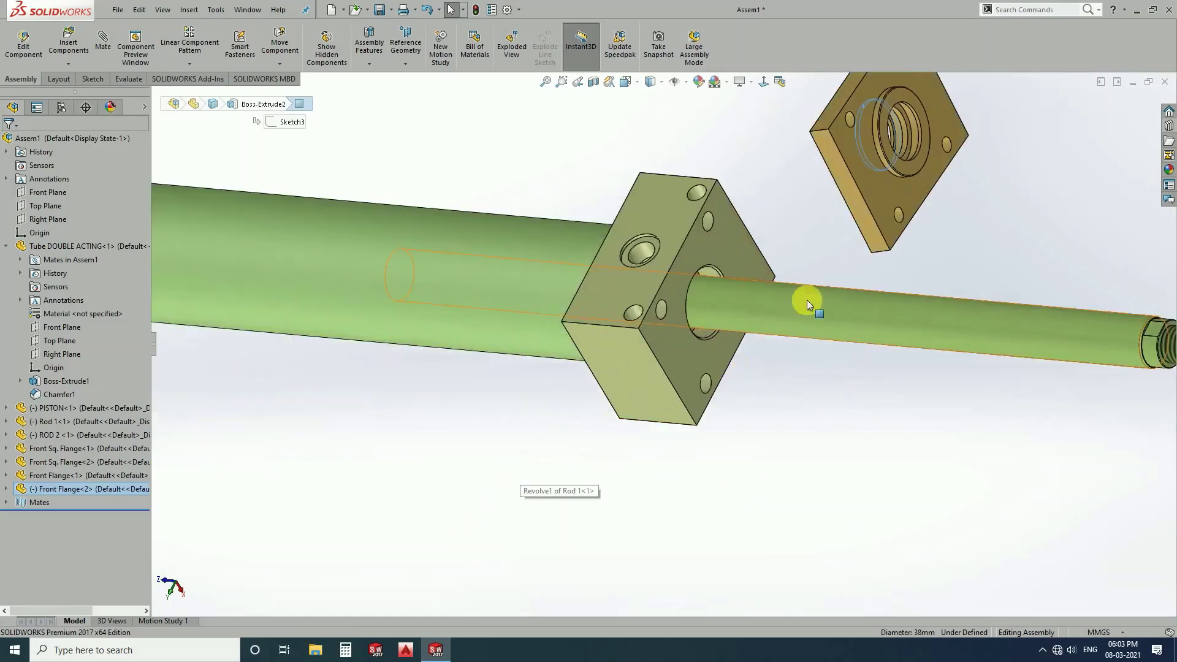
scroll(806, 300, down, 3)
ctrl+click(559, 383)
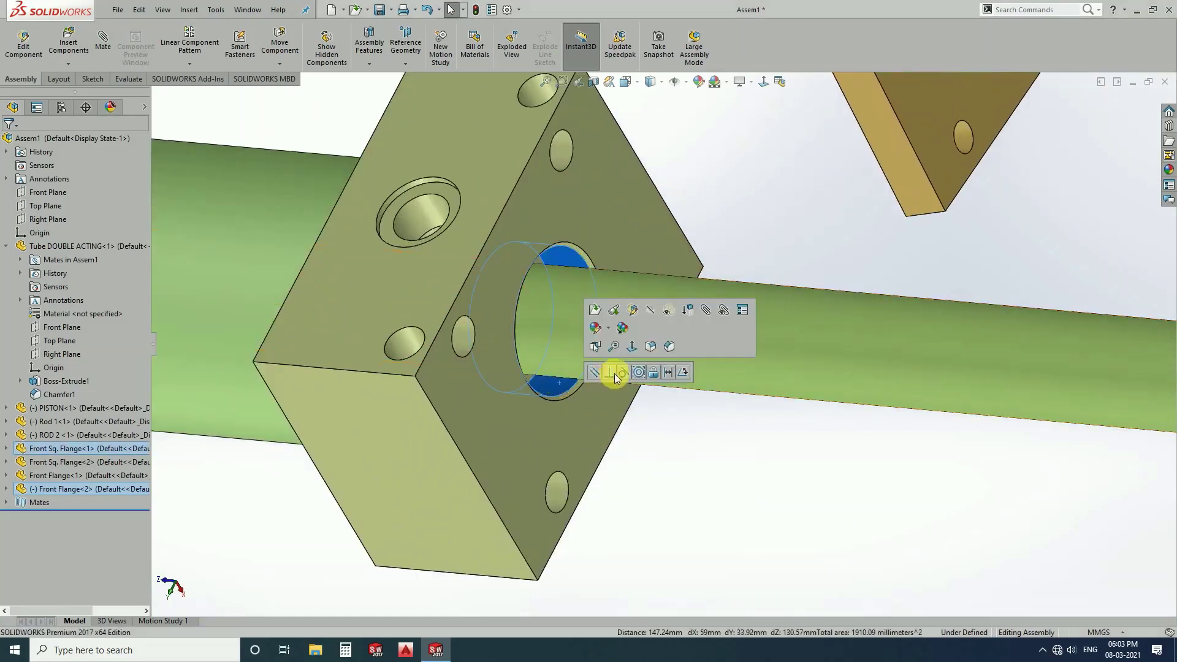
click(641, 373)
- Align the copied flange's top face with the right block's top face
scroll(639, 393, up, 3)
scroll(639, 395, down, 3)
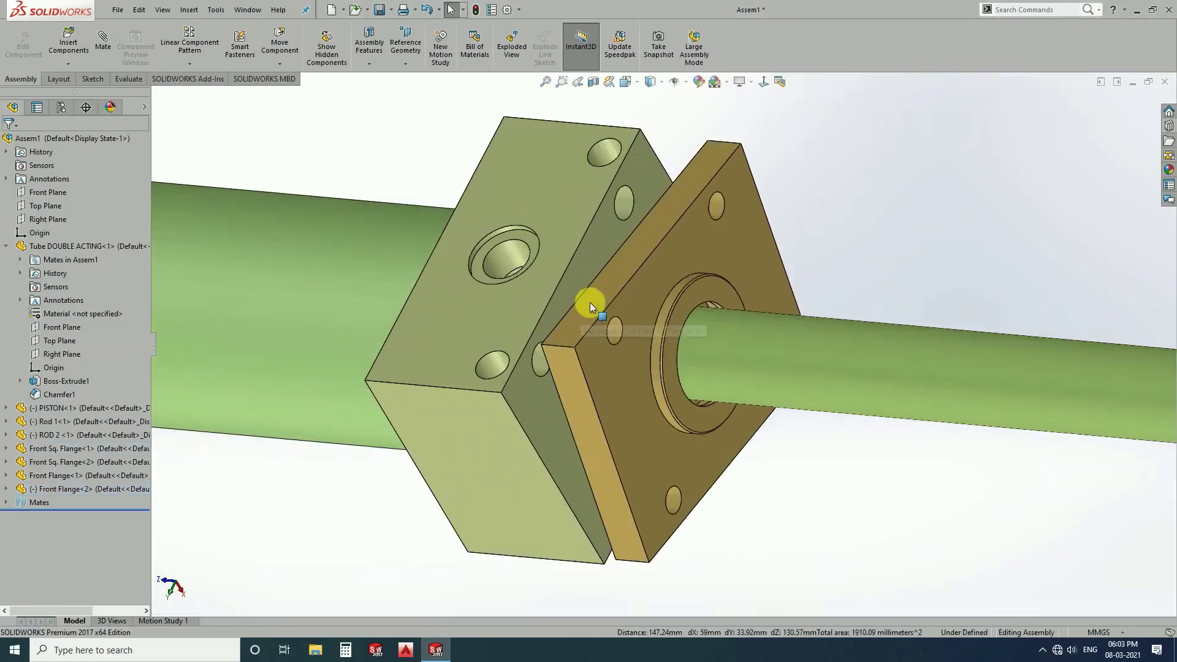
click(572, 291)
ctrl+click(557, 255)
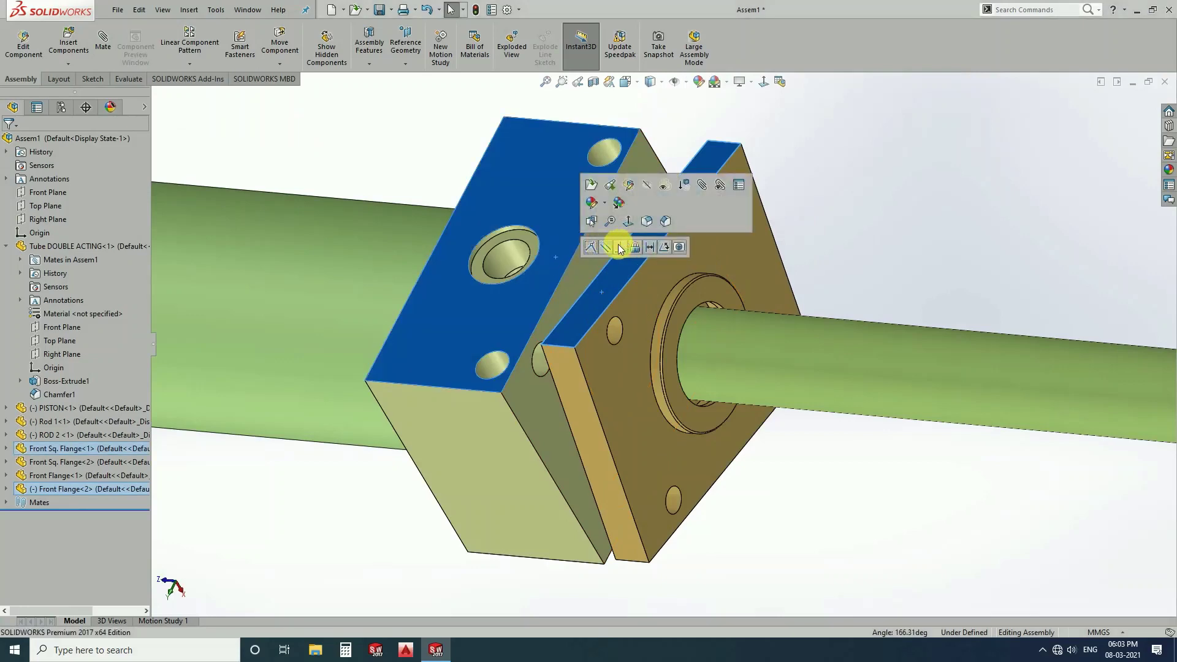
click(618, 246)
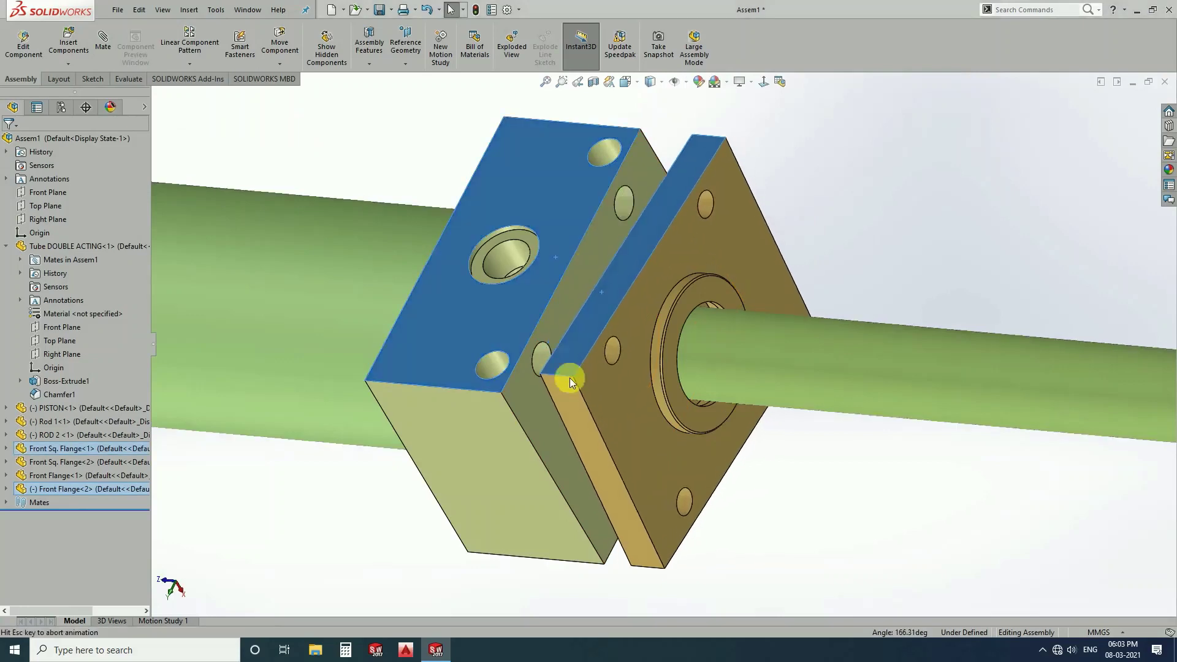
- Close the gap so the copied flange sits flush against the right block
click(563, 318)
middle_drag(600, 336, 656, 342)
ctrl+click(594, 240)
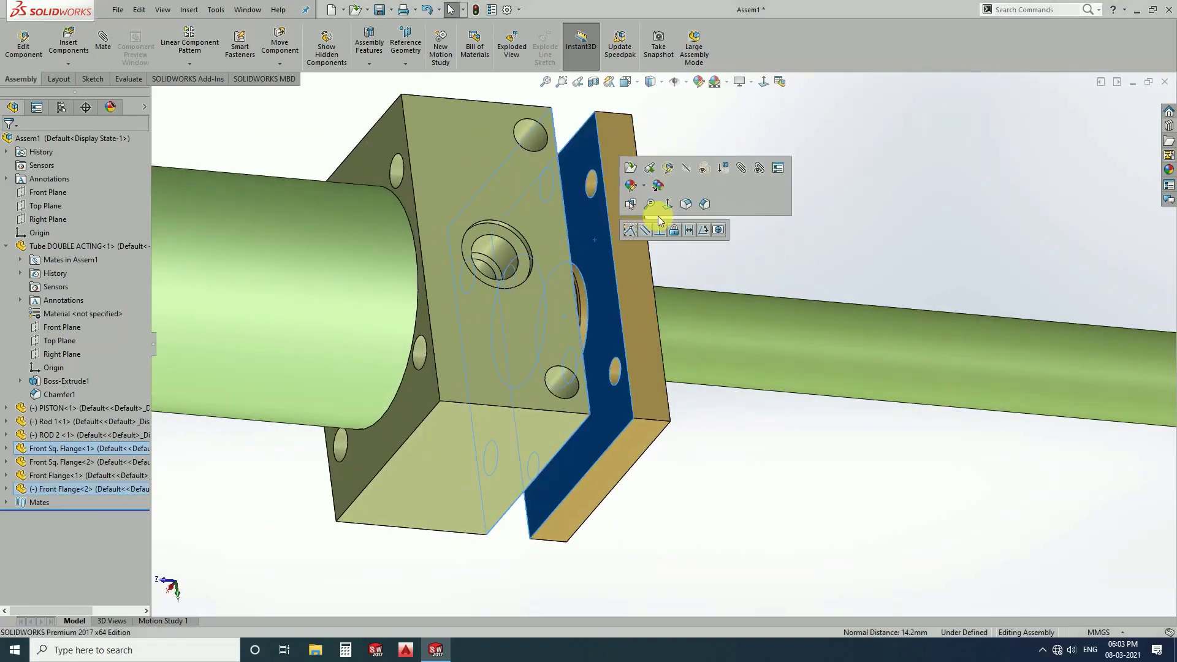
click(631, 230)
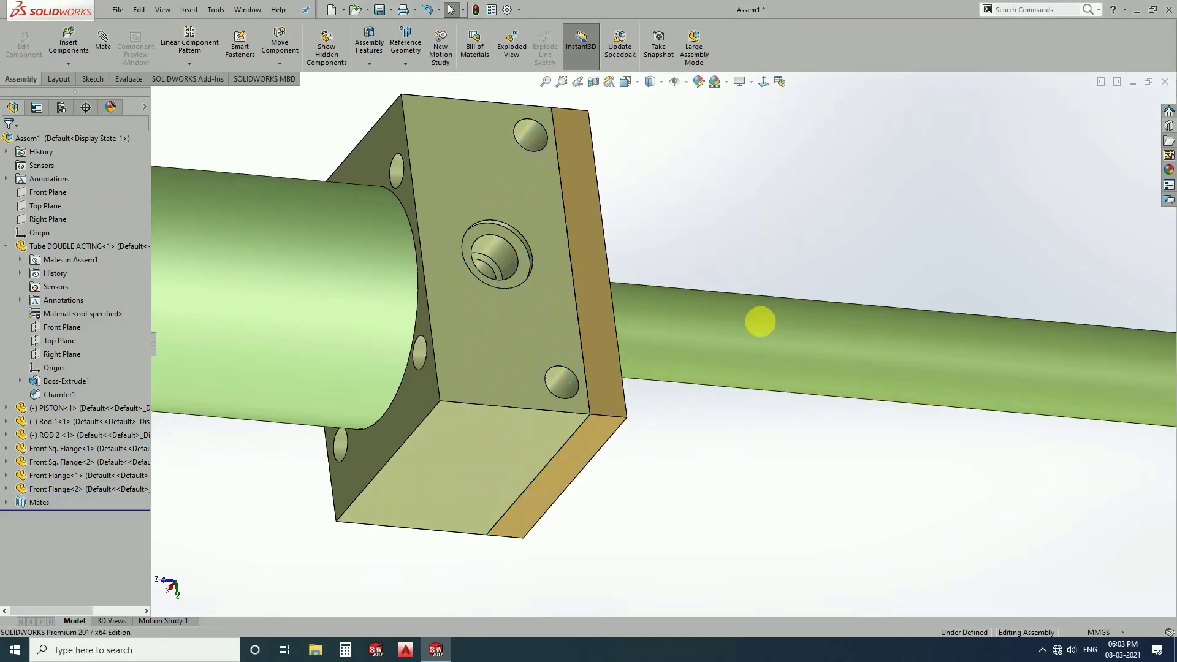
scroll(757, 331, up, 5)
mouse_move(756, 342)
middle_down()
mouse_move(423, 399)
mouse_move(478, 342)
middle_up()
- Cut the cylinder lengthwise with a Top Plane section view
scroll(478, 339, up, 2)
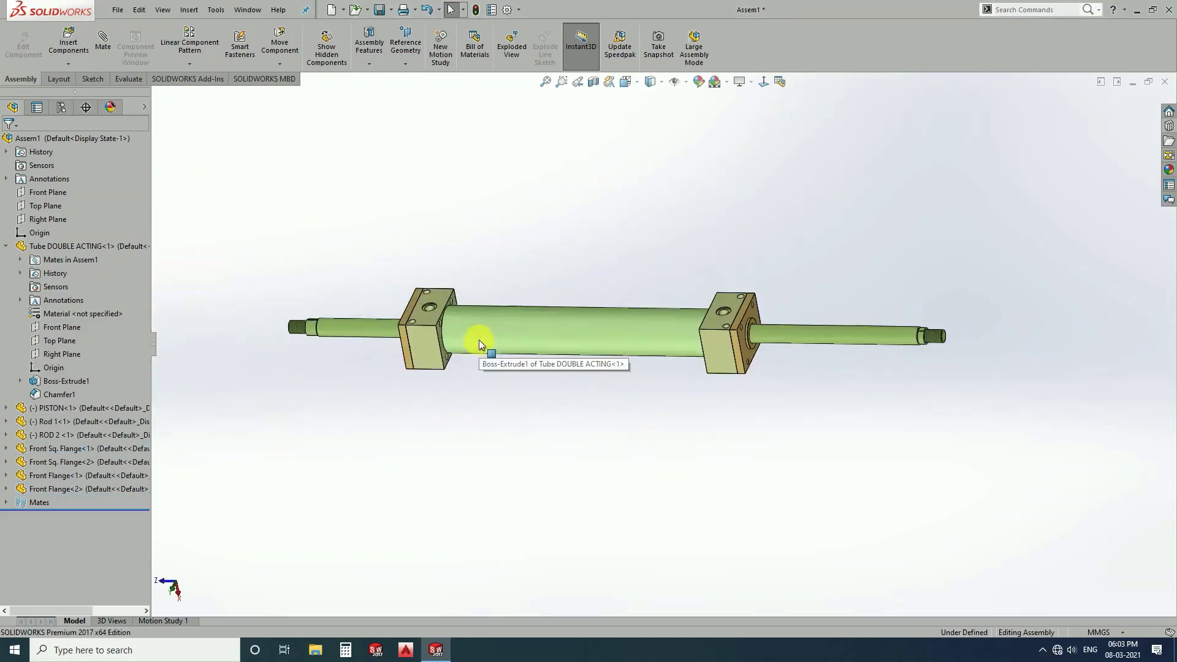
scroll(539, 226, down, 2)
middle_drag(543, 276, 560, 334)
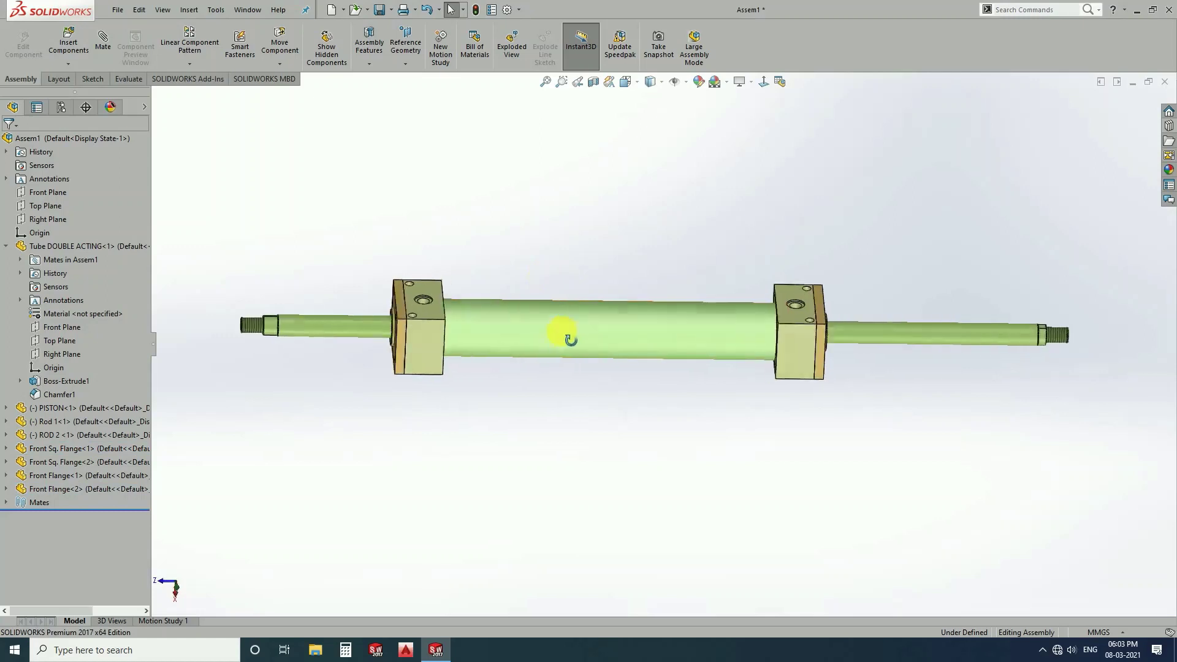
drag(356, 333, 341, 336)
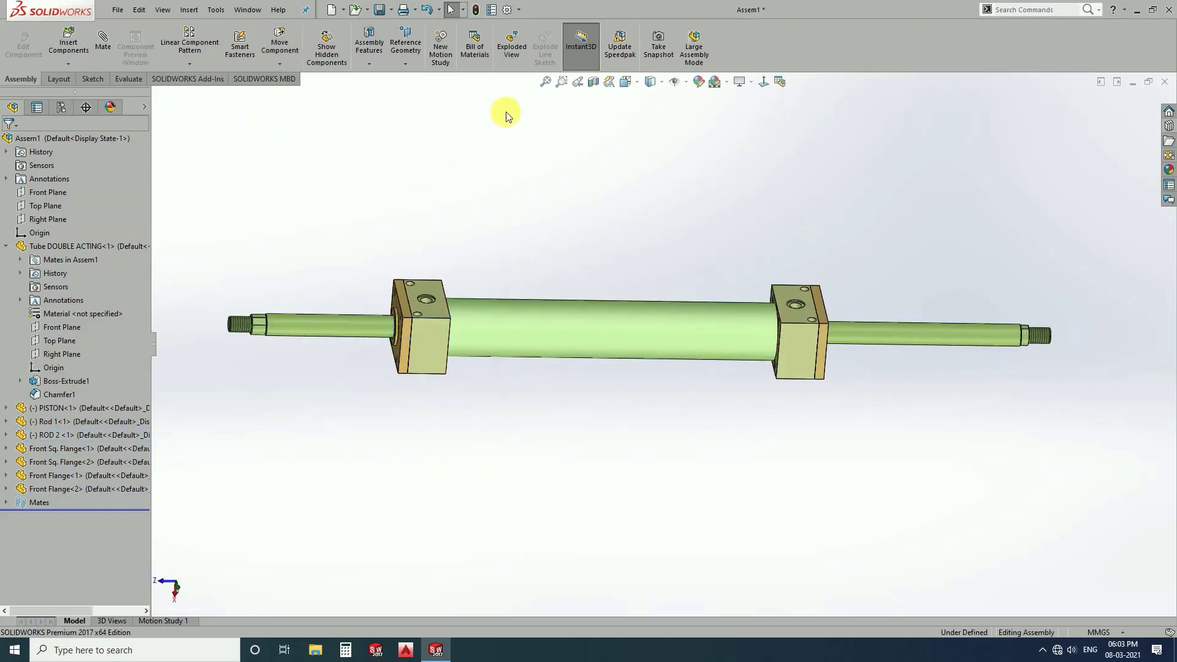
click(593, 81)
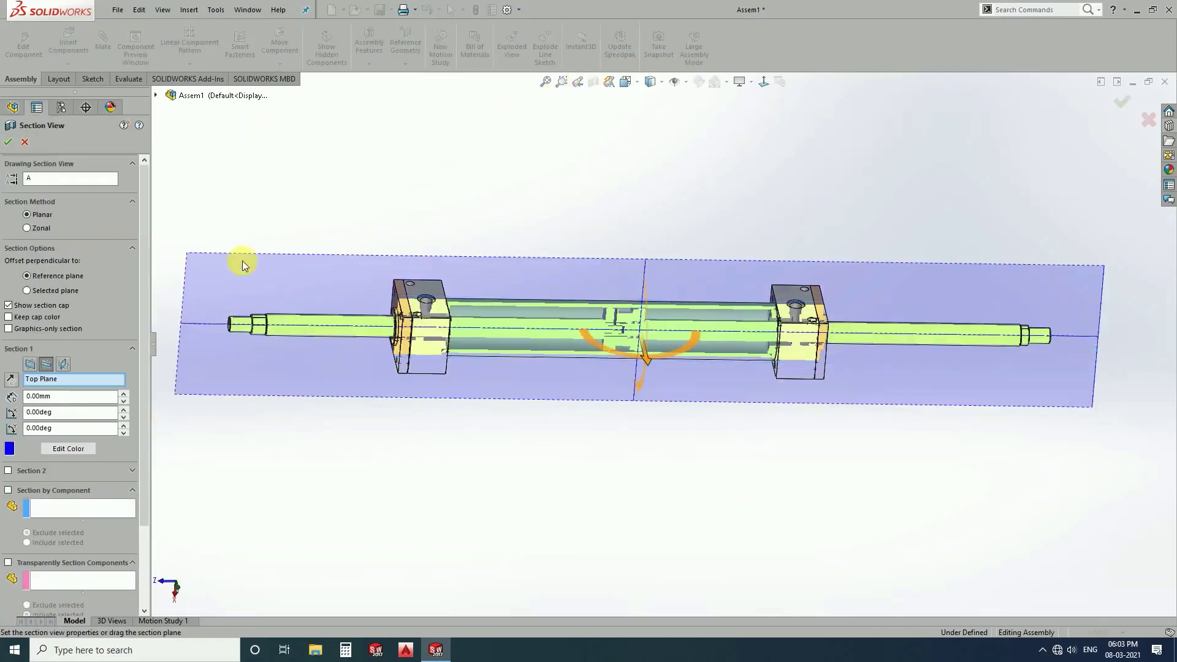
click(7, 142)
- Slide the rod and piston along the sectioned bore to check piston travel
middle_drag(580, 211, 568, 266)
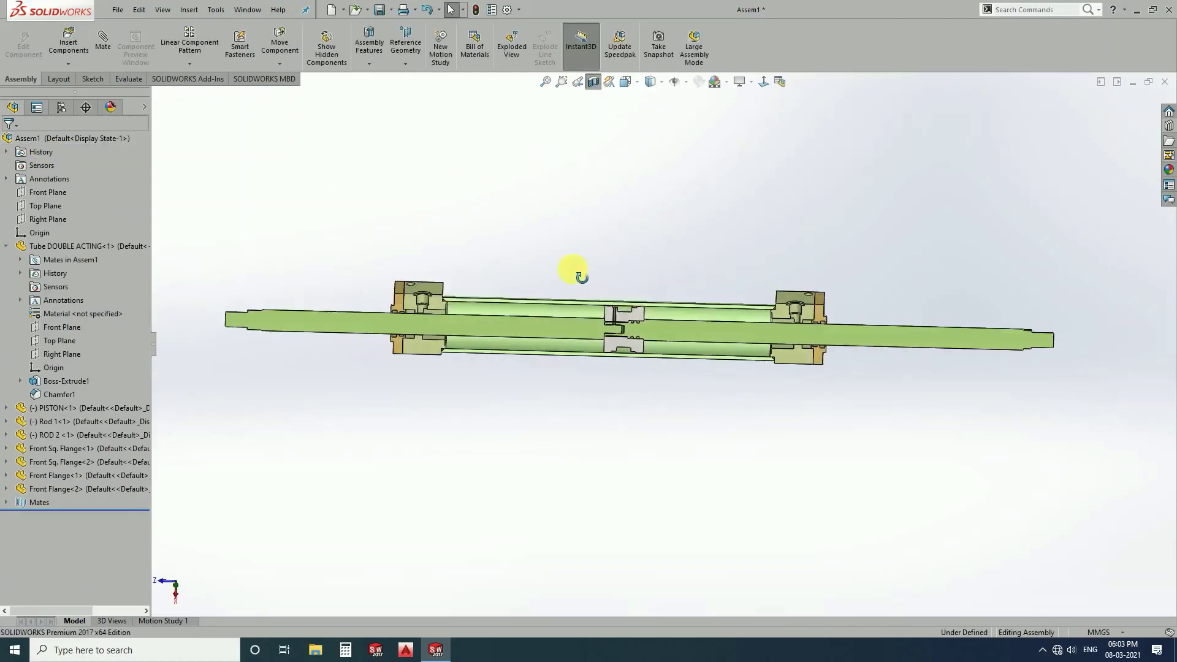
scroll(663, 331, down, 3)
drag(699, 362, 601, 295)
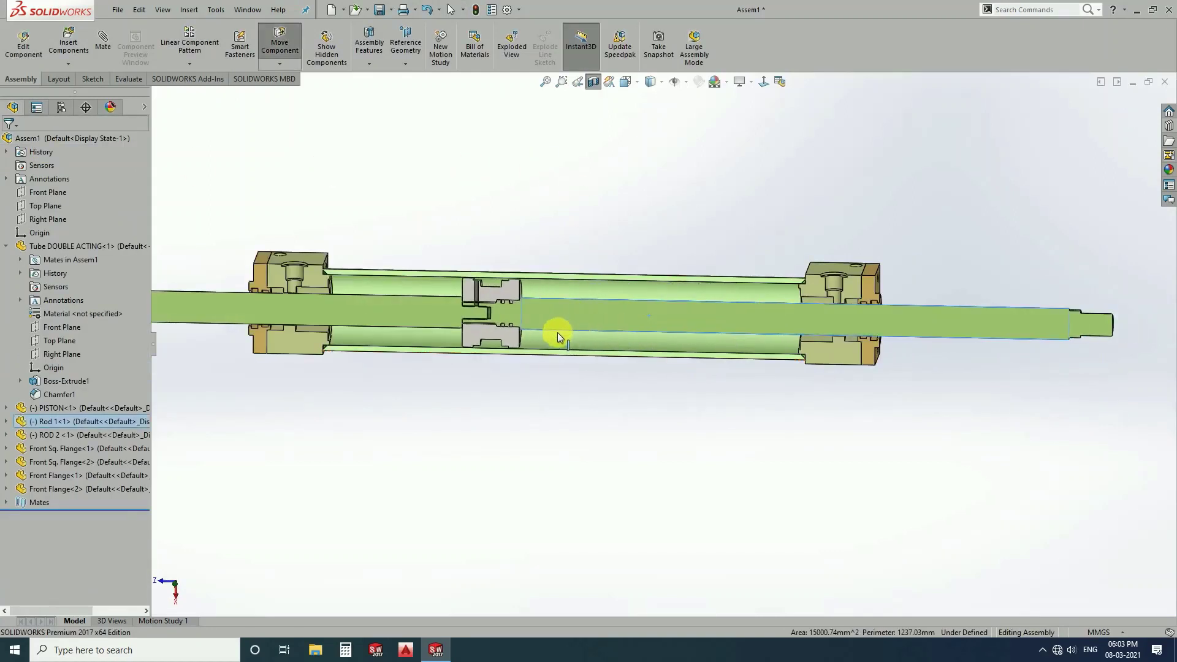
scroll(588, 344, up, 3)
mouse_move(604, 381)
middle_down()
mouse_move(556, 225)
mouse_move(589, 336)
middle_up()
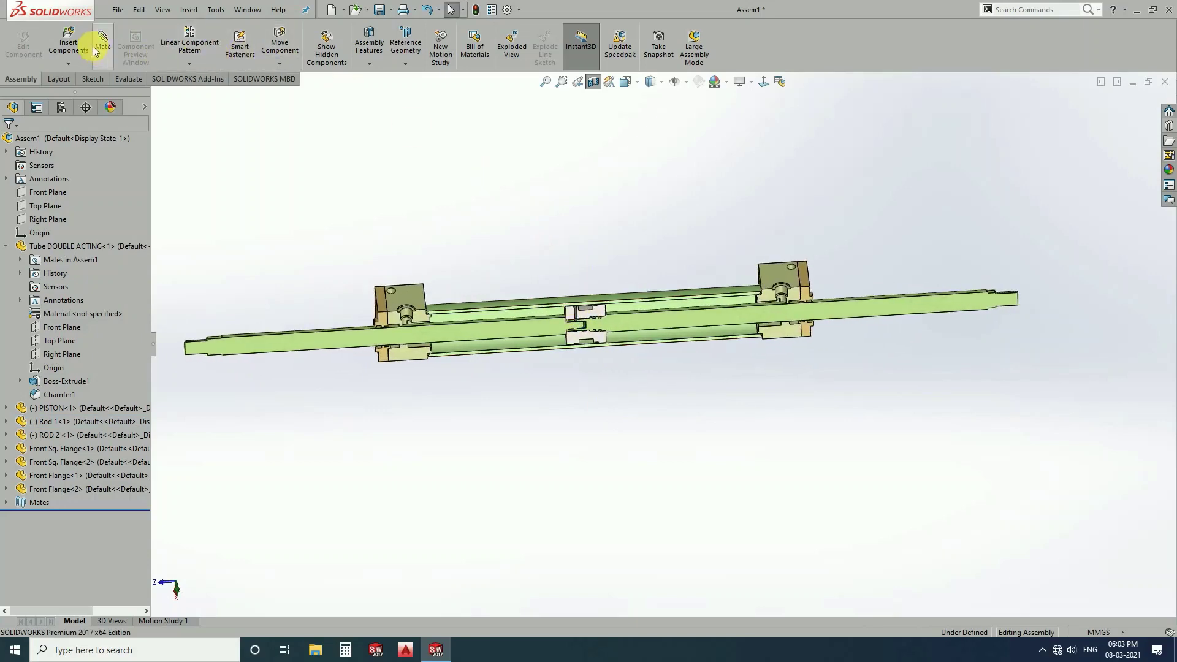
- Begin inserting another component, then dismiss the file browser
click(70, 43)
key(Escape)
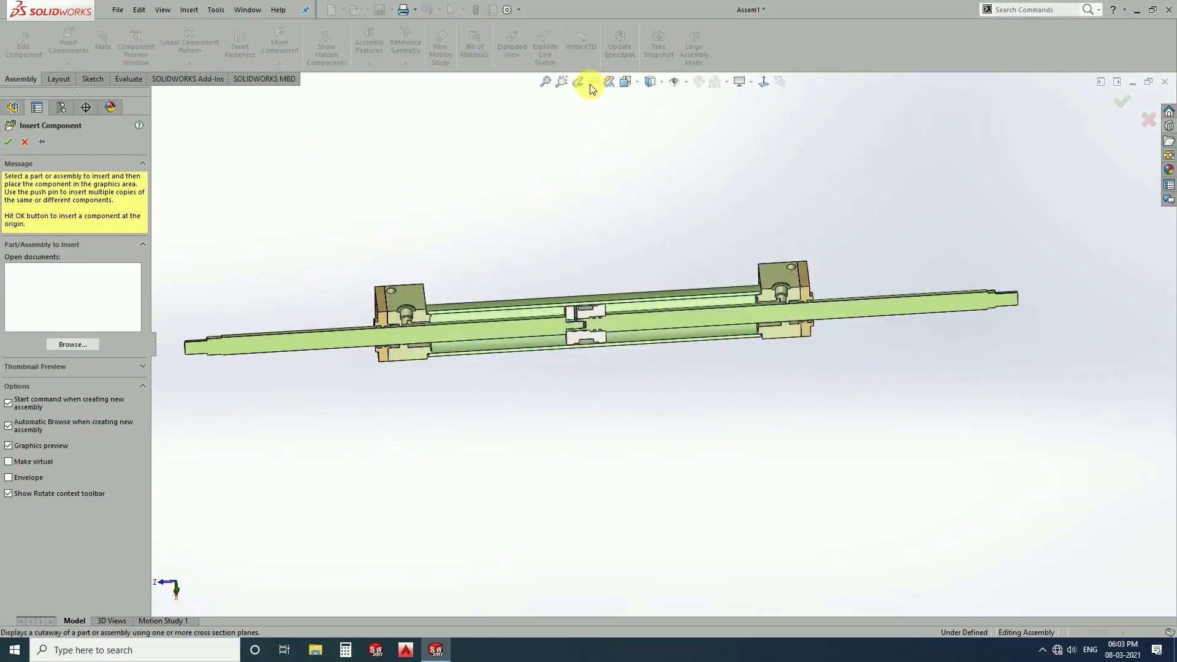
key(Escape)
- Restore the uncut view and place Tie Rod 400 above the cylinder
click(593, 81)
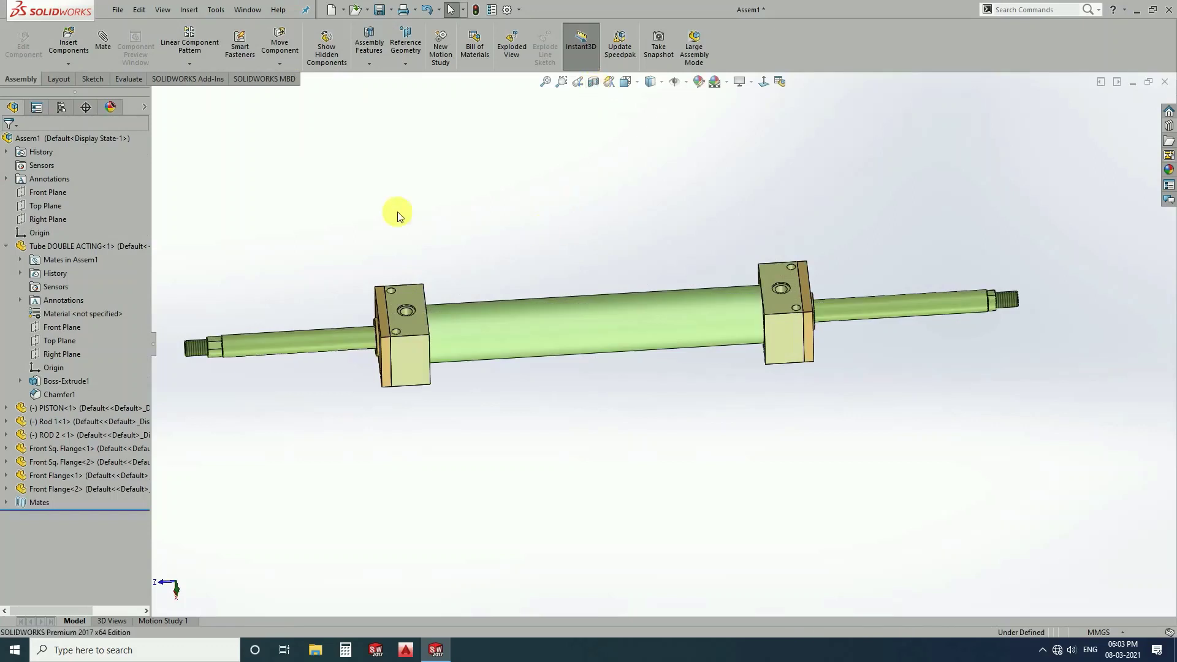
click(83, 43)
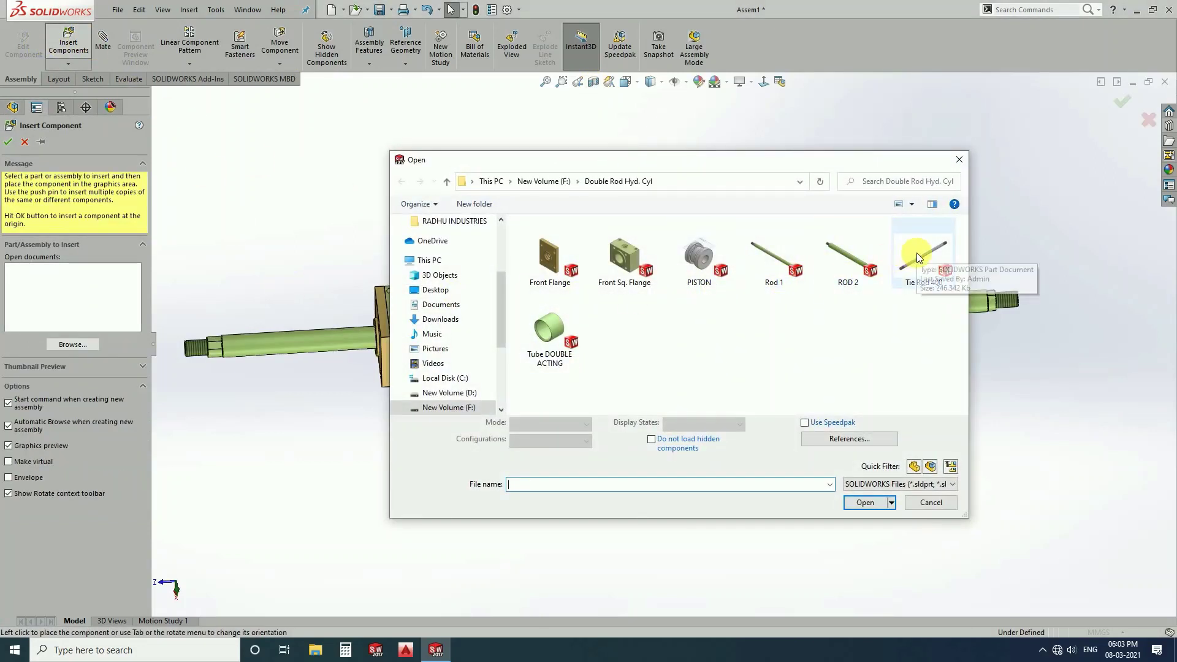
drag(918, 253, 496, 264)
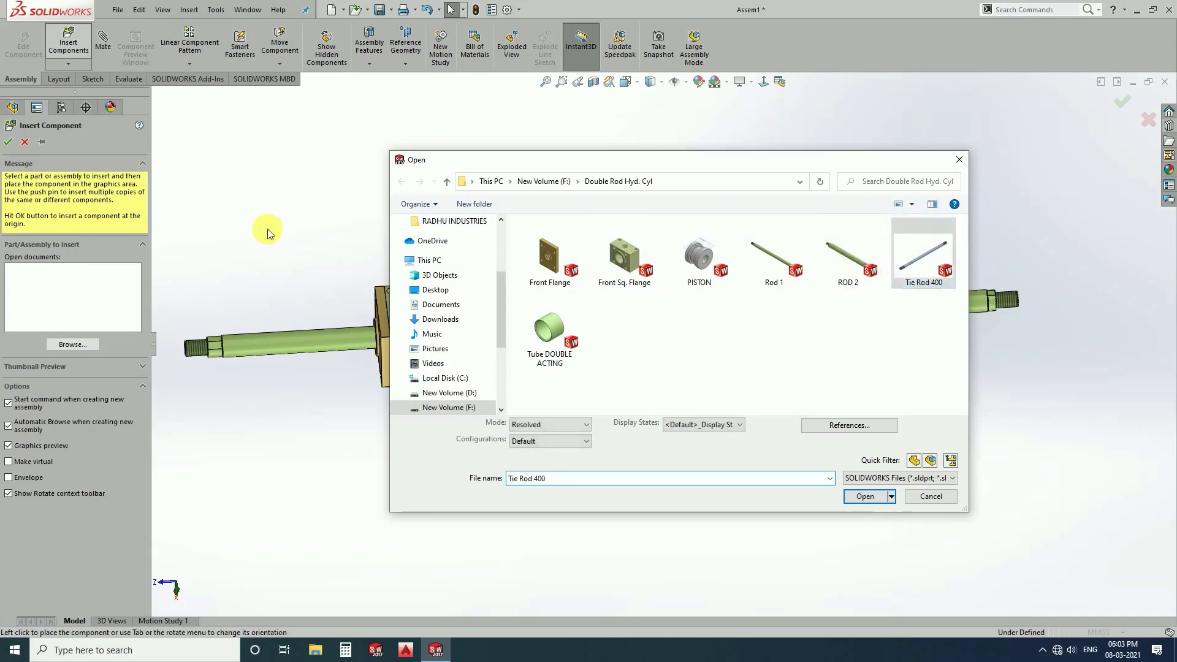
double_click(917, 255)
click(611, 241)
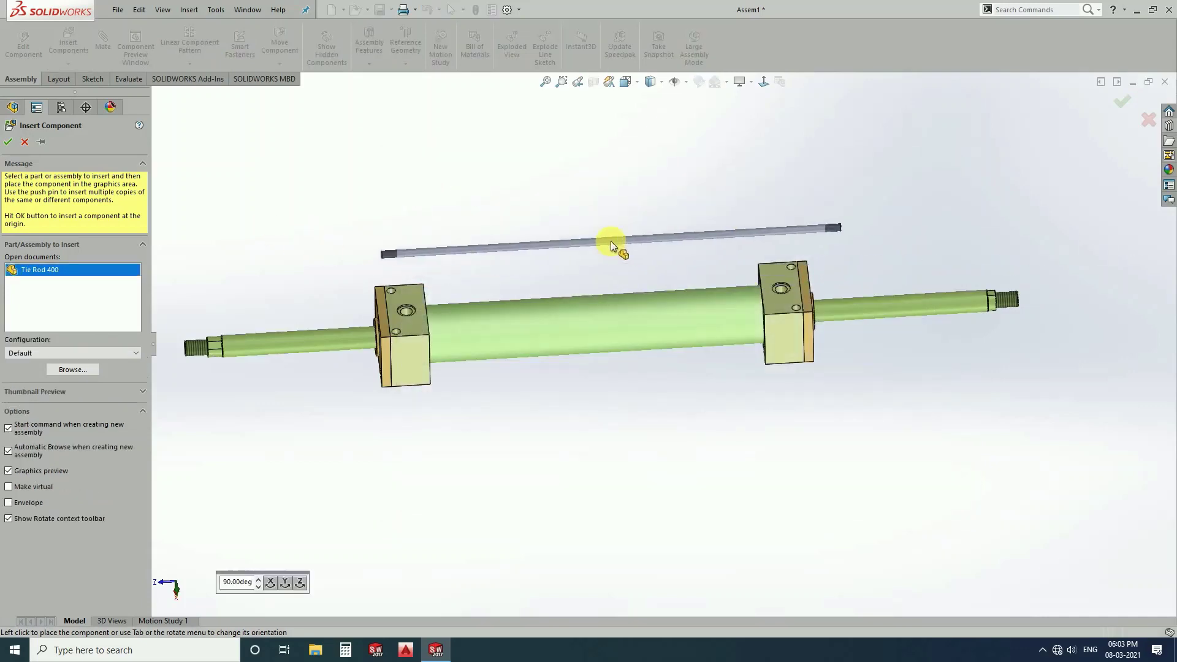
- Mate the tie rod concentric with a flange hole
middle_drag(731, 260, 657, 329)
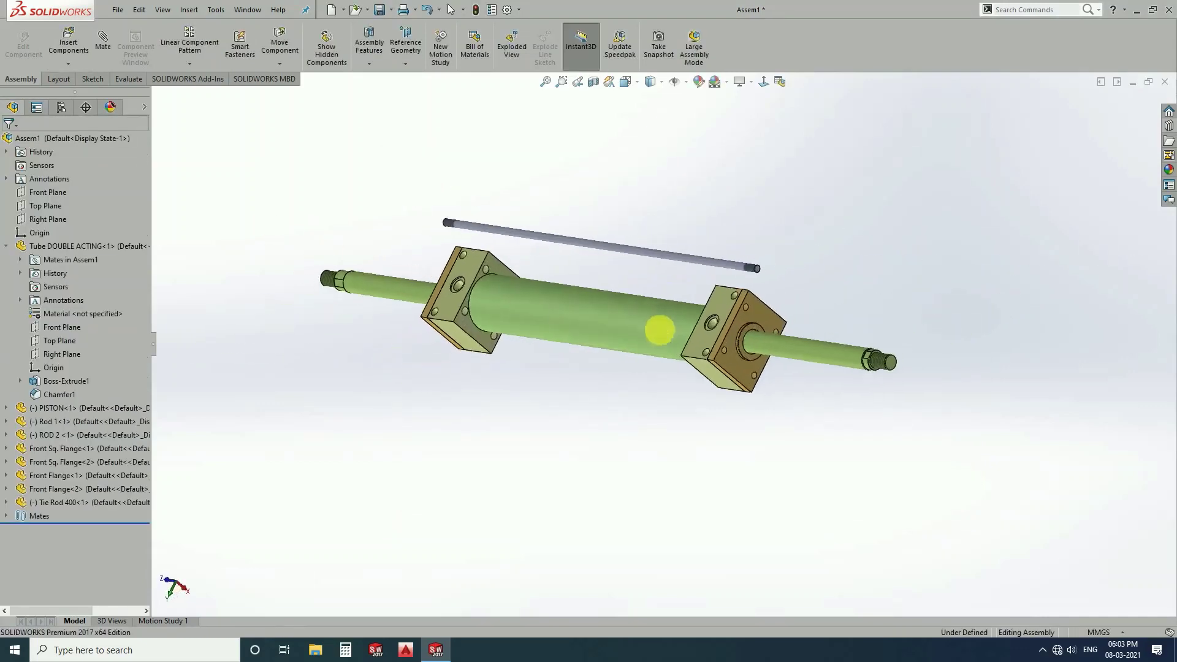
scroll(723, 270, down, 5)
click(639, 270)
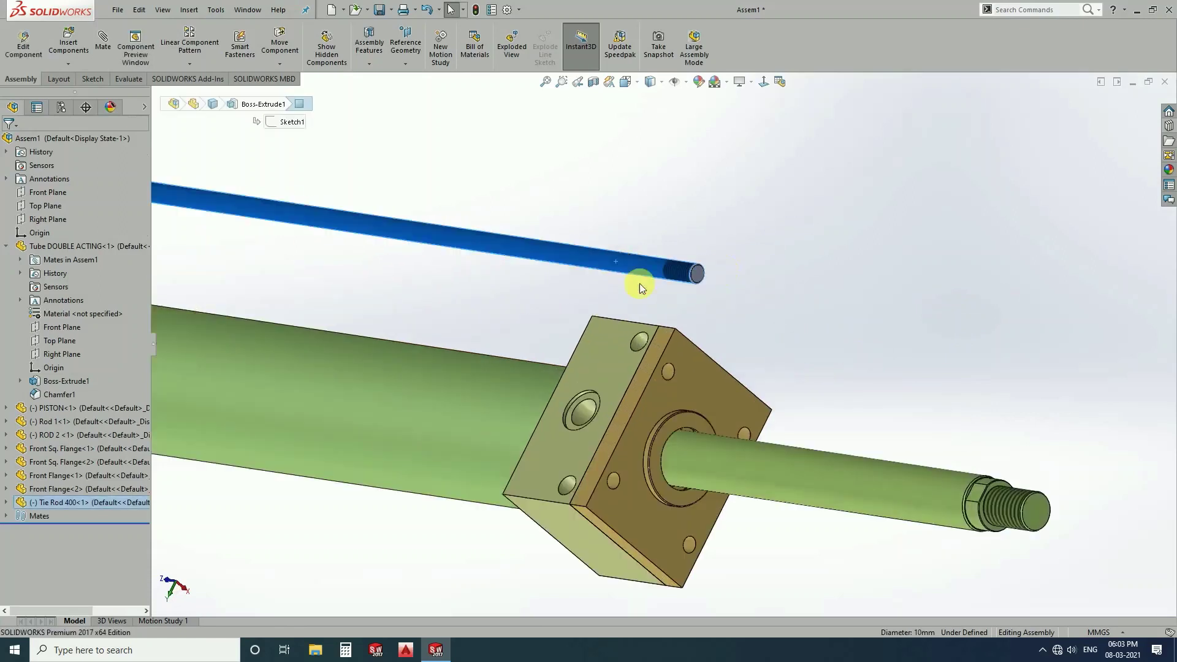
ctrl+click(668, 369)
click(745, 360)
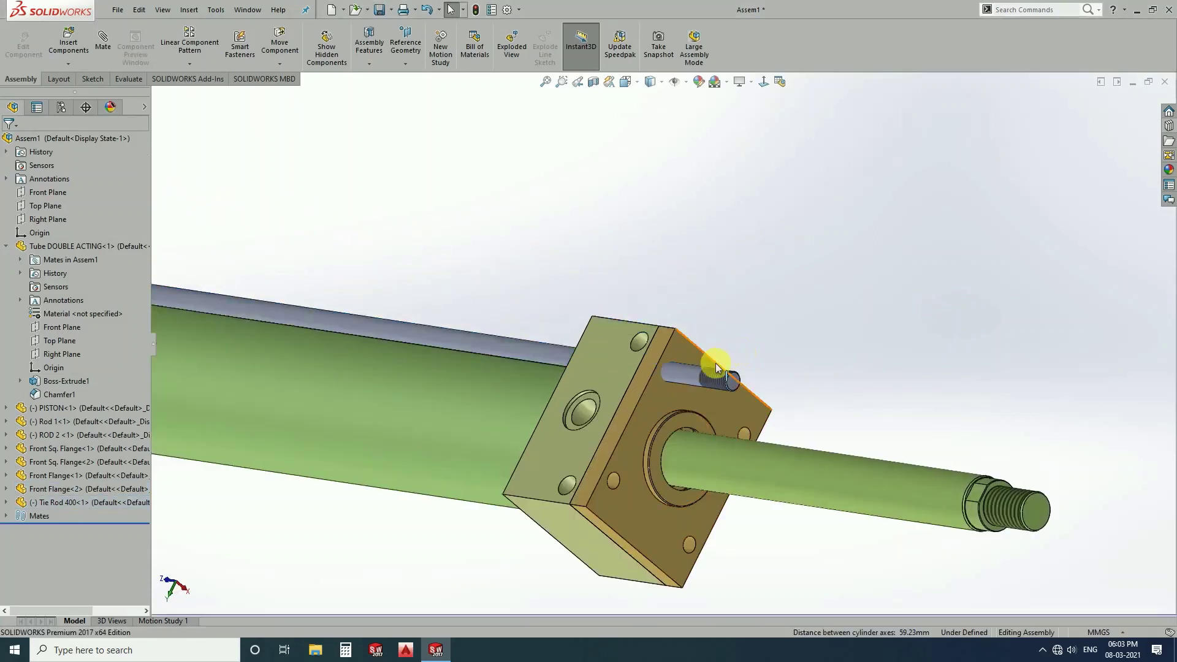
- Select the front flange's outer face and the tie rod for a width mate
scroll(711, 358, up, 5)
middle_drag(535, 348, 614, 354)
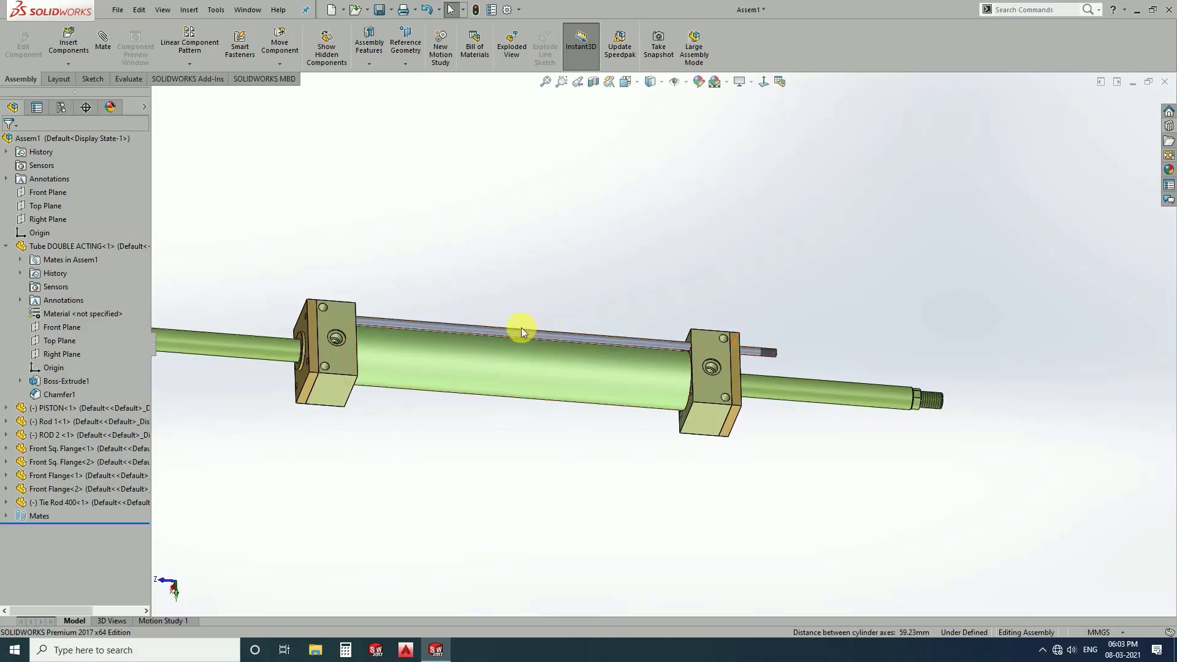
click(485, 335)
click(448, 263)
middle_drag(457, 276, 390, 349)
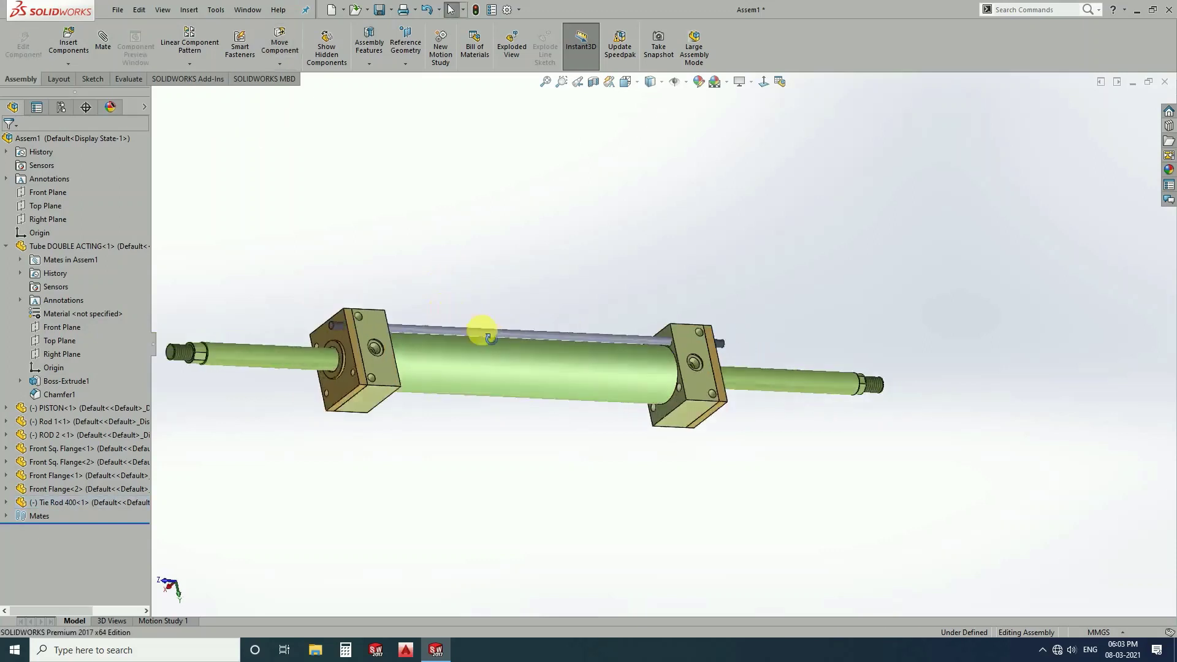
click(365, 341)
middle_drag(510, 345, 394, 358)
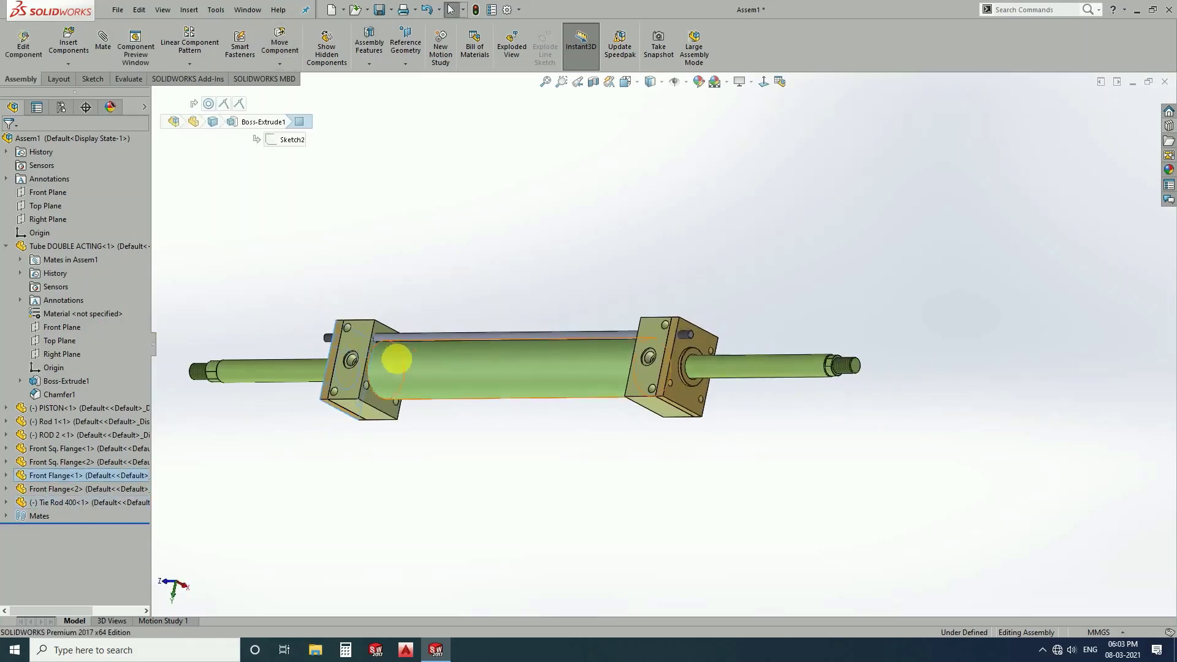
ctrl+click(678, 347)
scroll(690, 340, down, 5)
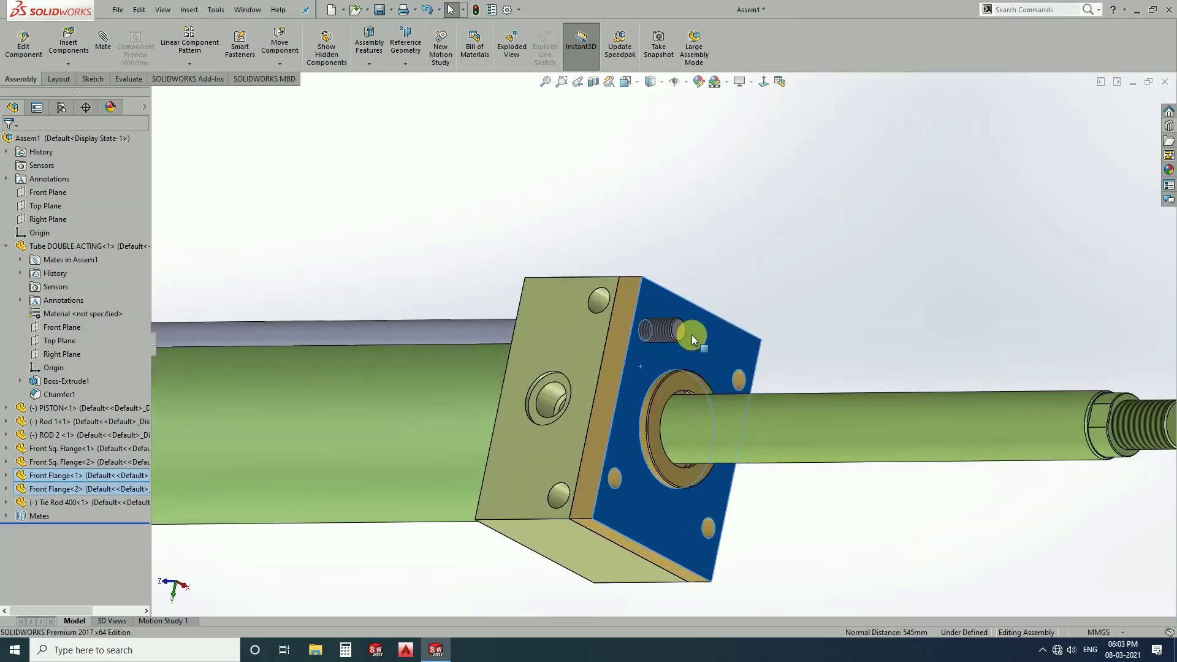
ctrl+click(682, 329)
scroll(678, 330, up, 5)
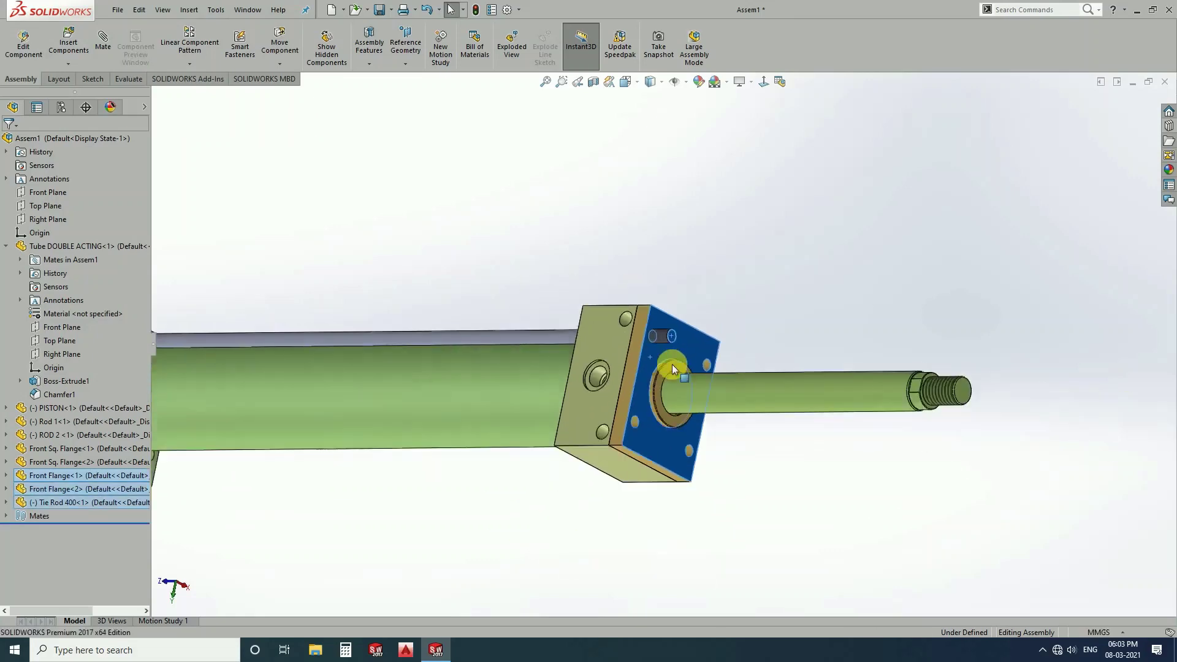
- Apply the width mate centring the tie rod between the flange faces
middle_drag(672, 365, 465, 351)
scroll(465, 351, down, 5)
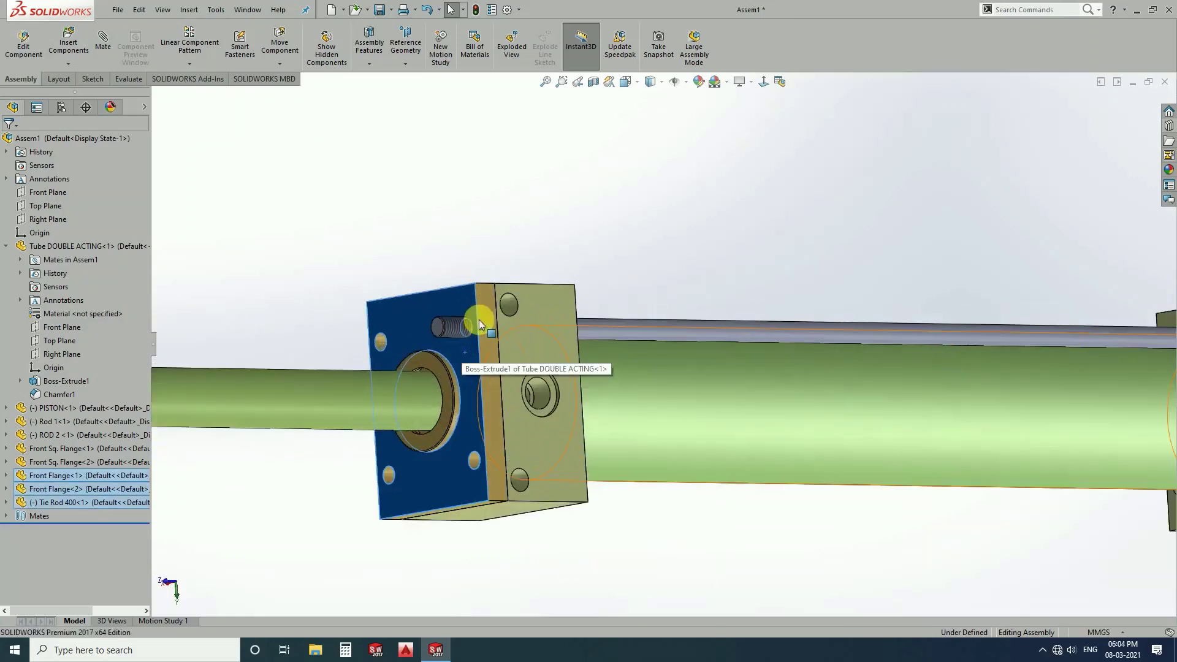
scroll(480, 318, down, 2)
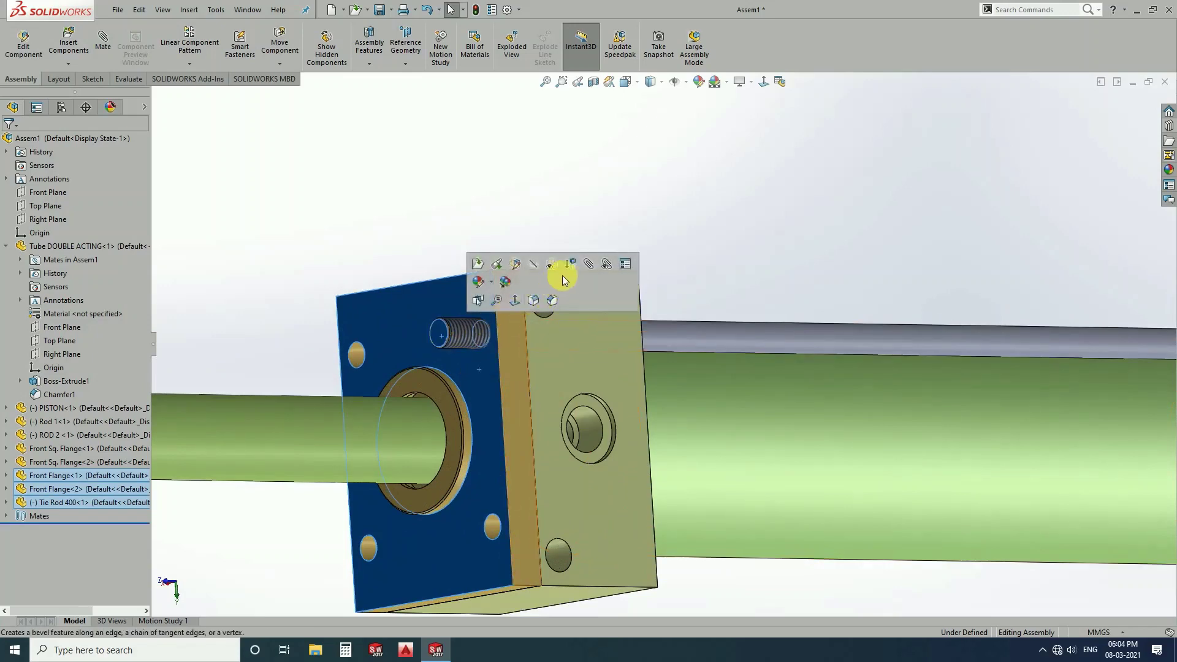
click(589, 264)
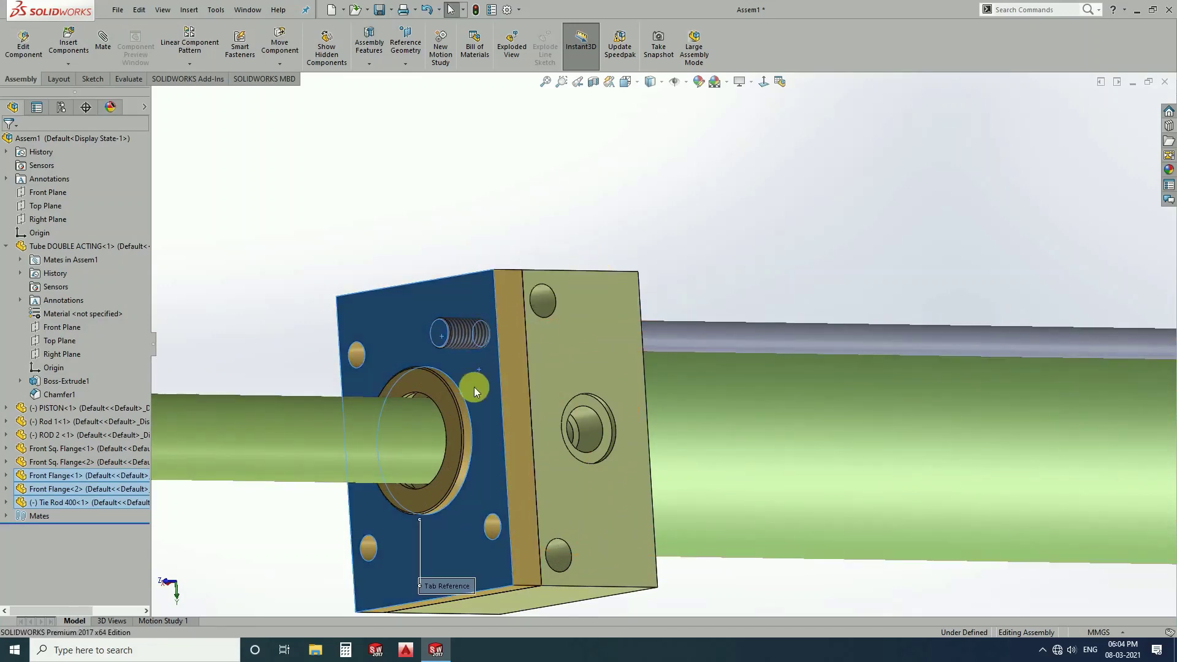
click(9, 147)
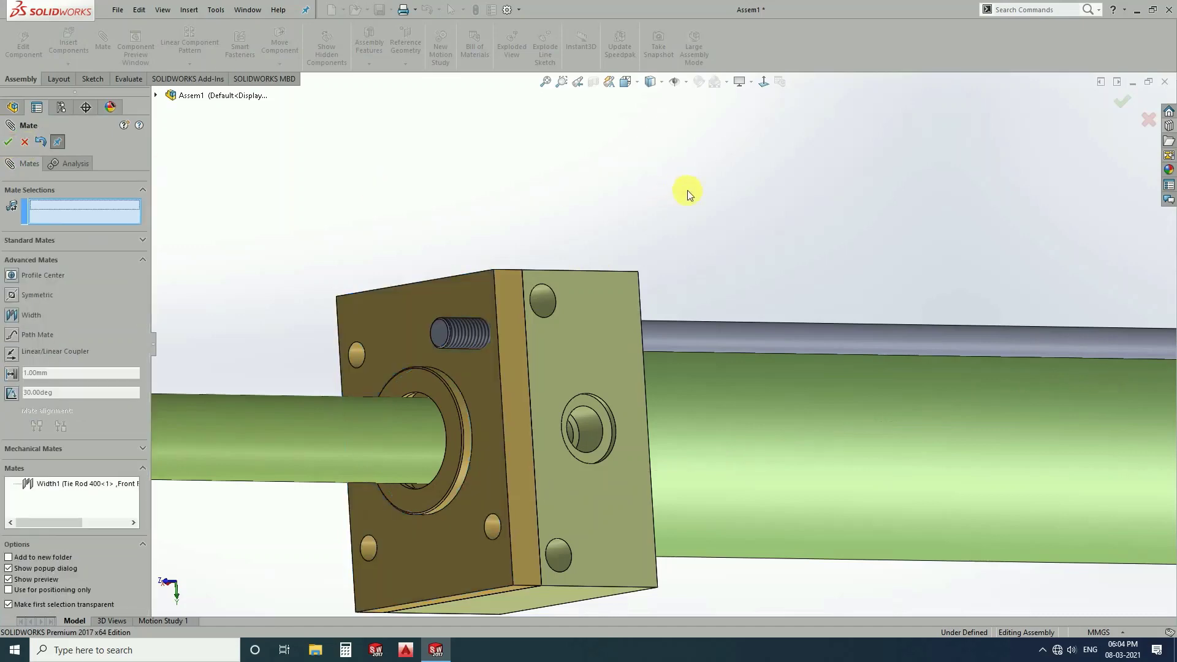
scroll(667, 336, up, 3)
scroll(667, 336, up, 2)
key(Escape)
middle_drag(841, 363, 820, 284)
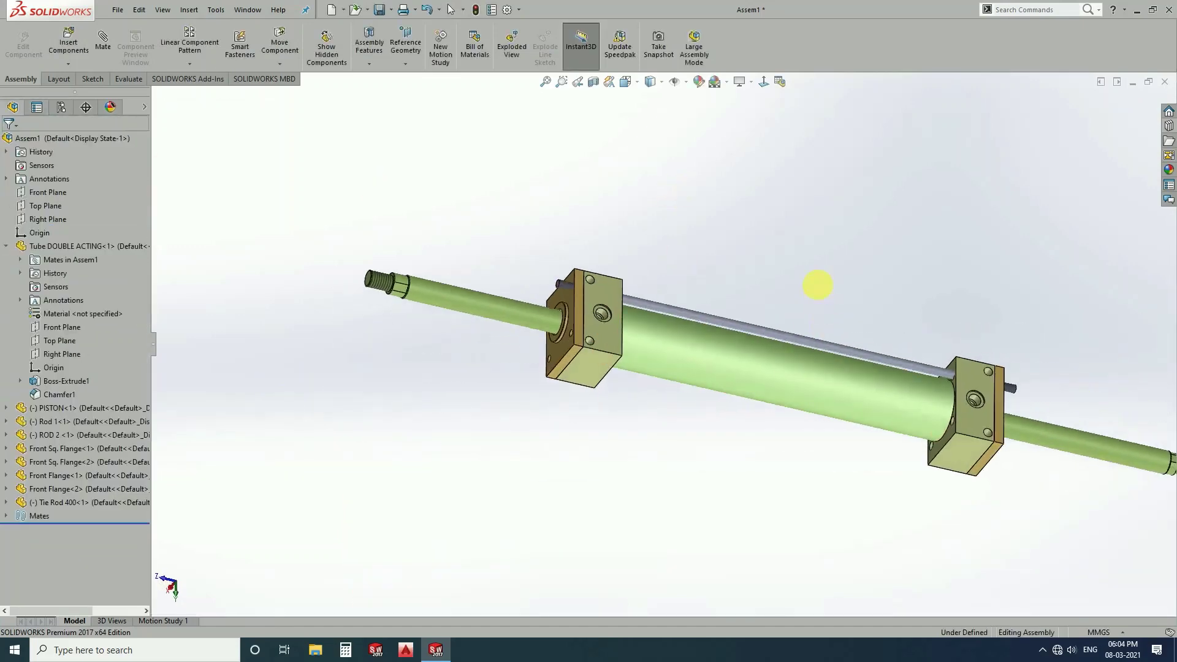
scroll(659, 319, down, 3)
- Circular-pattern Tie Rod 400 about the tube's round face, creating LocalCirPattern1
click(656, 301)
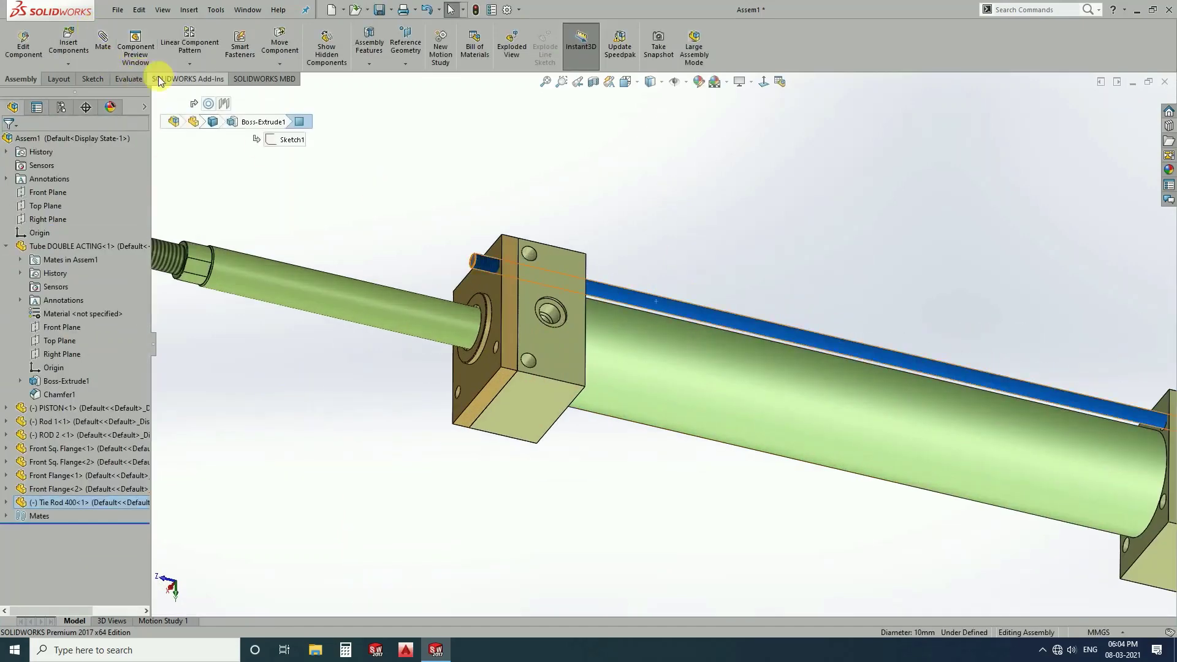
click(173, 64)
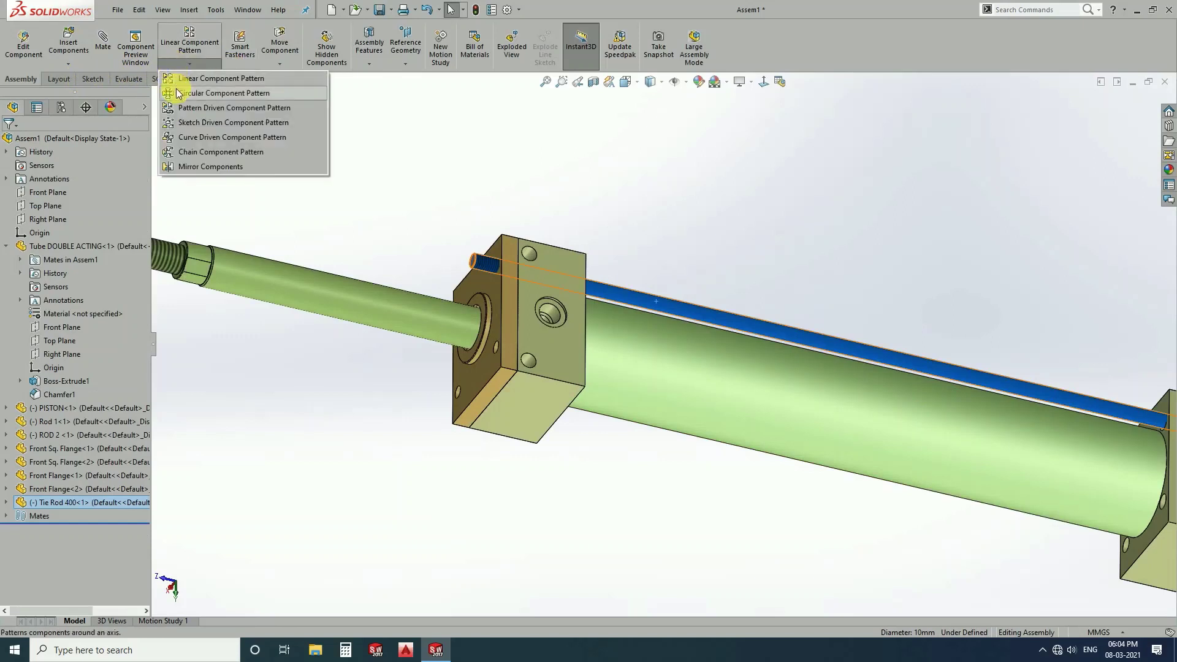
click(202, 92)
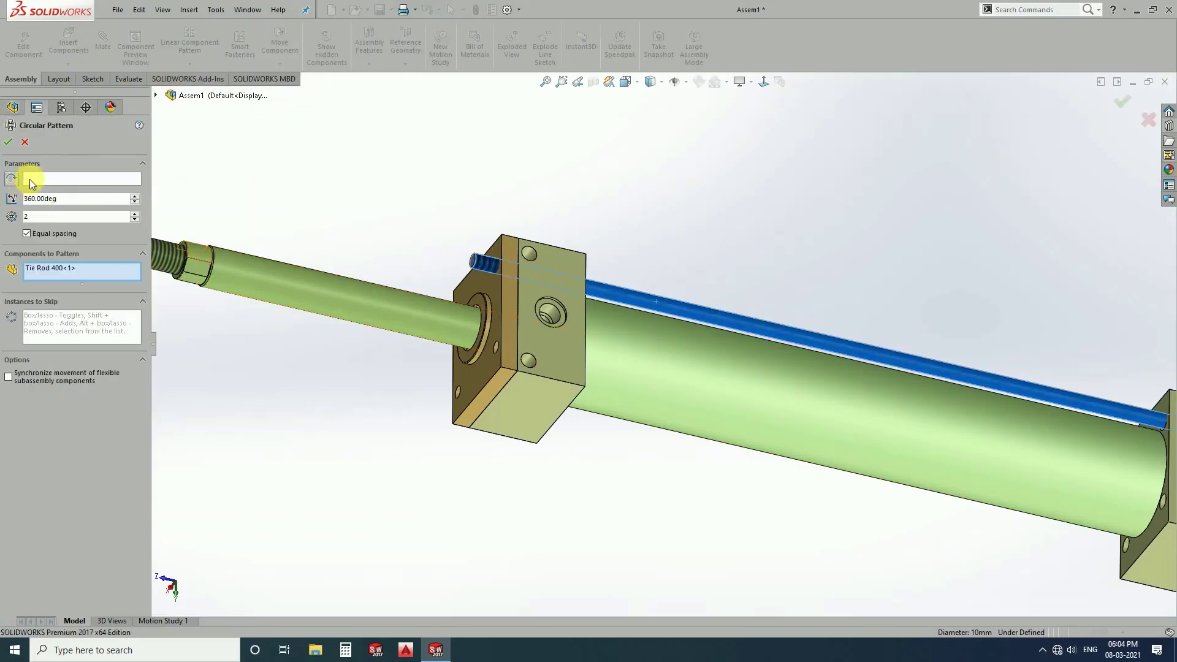
click(76, 177)
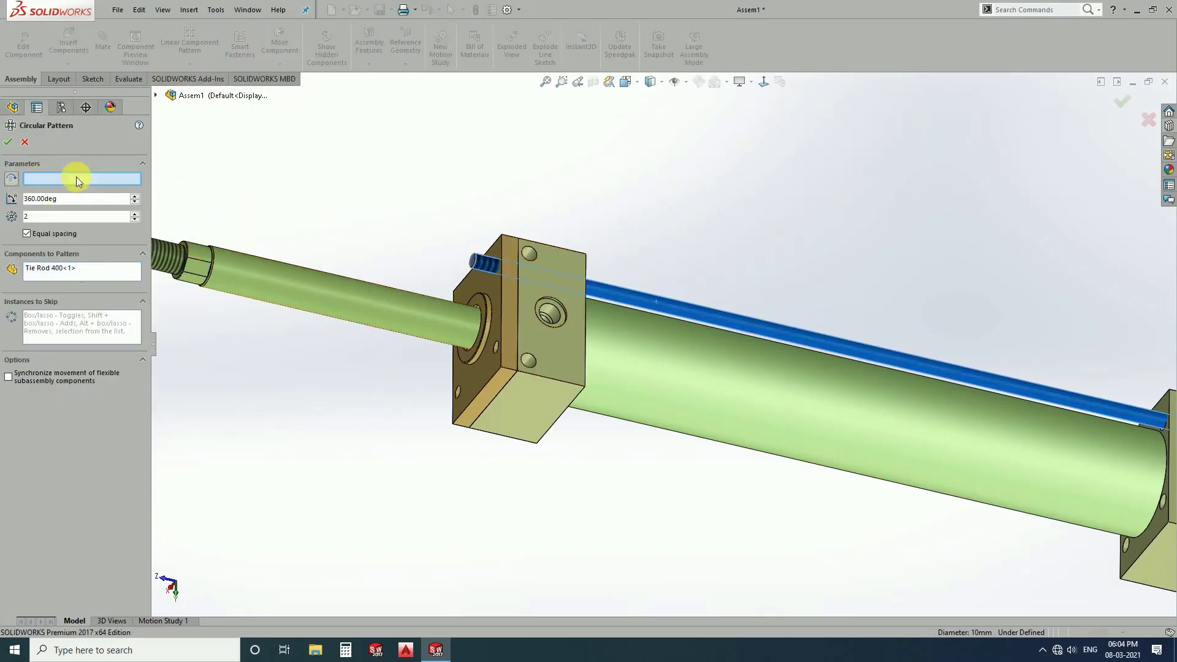
click(636, 360)
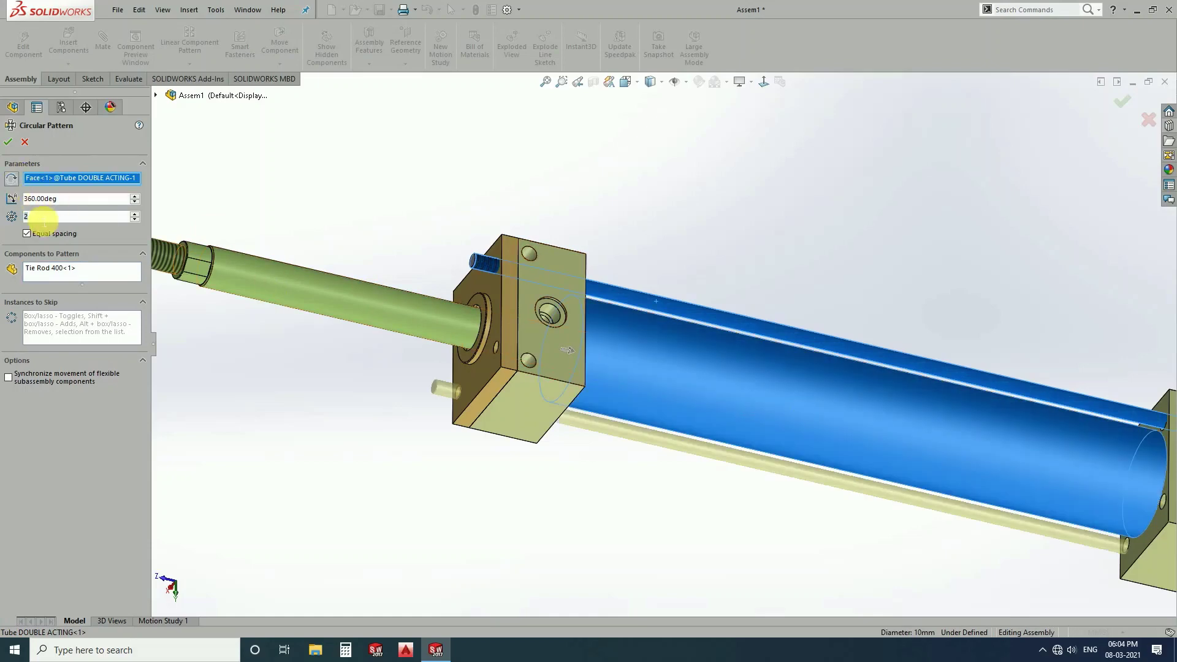
click(8, 142)
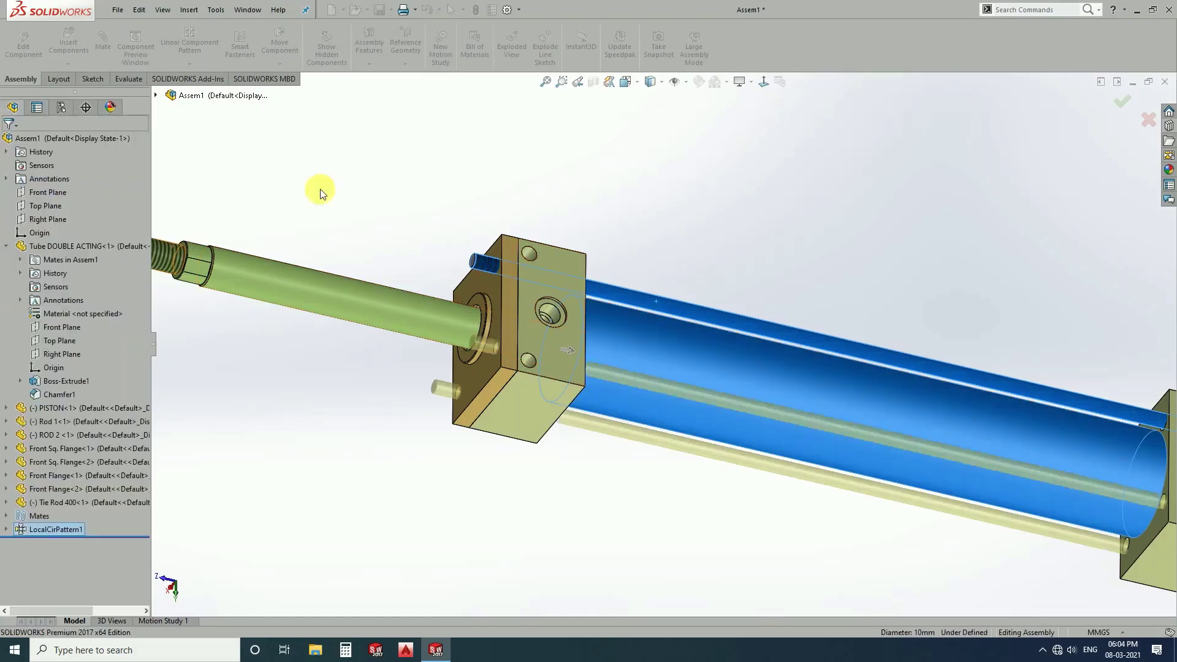
mouse_move(322, 194)
middle_down()
mouse_move(447, 211)
mouse_move(439, 307)
mouse_move(407, 315)
mouse_move(530, 329)
middle_up()
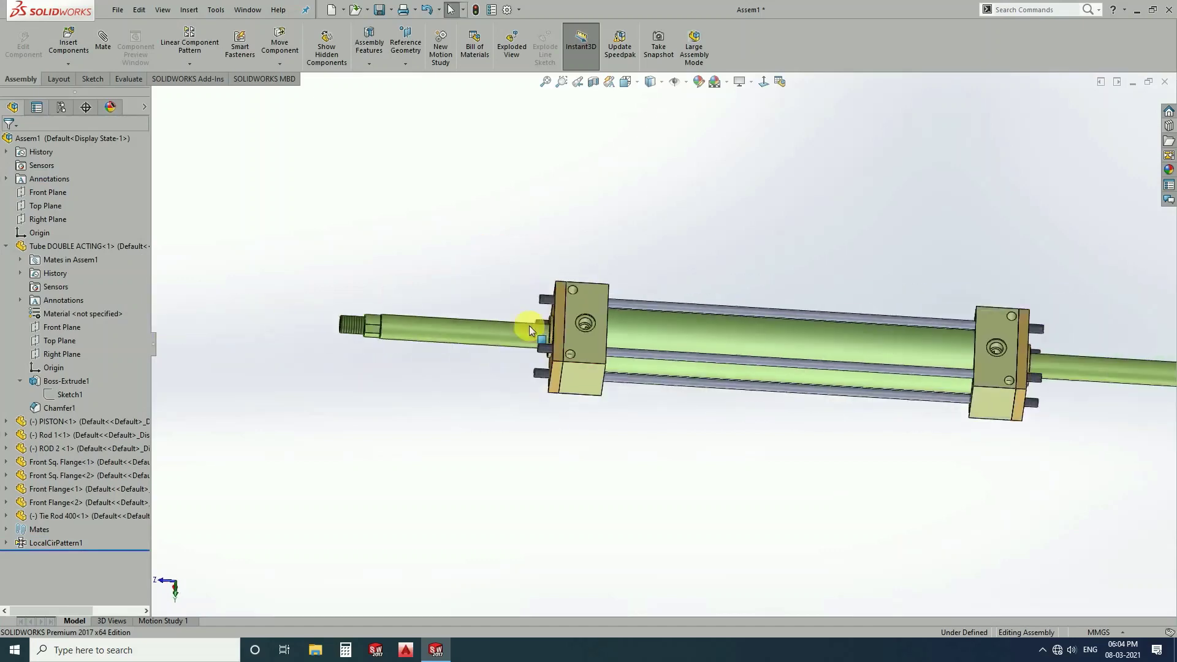
scroll(723, 360, up, 2)
mouse_move(723, 360)
middle_down()
mouse_move(842, 297)
mouse_move(867, 316)
middle_up()
scroll(938, 337, down, 3)
scroll(856, 314, up, 3)
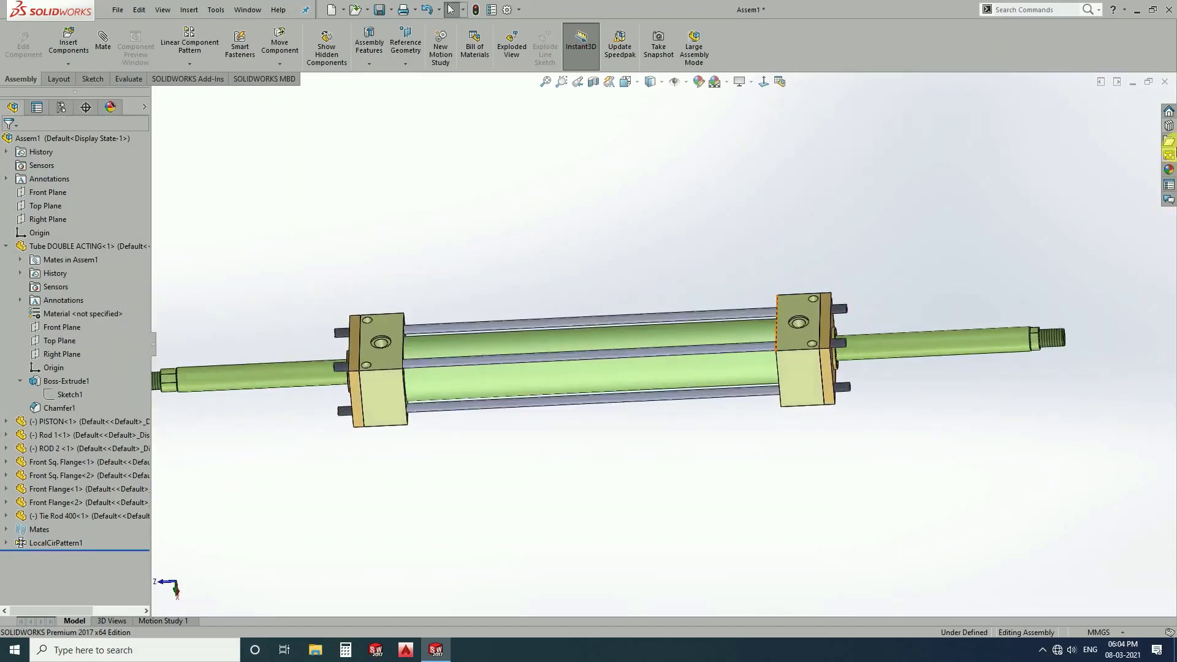
- Browse the Toolbox to the IS spring lock washers
click(1170, 126)
click(1021, 132)
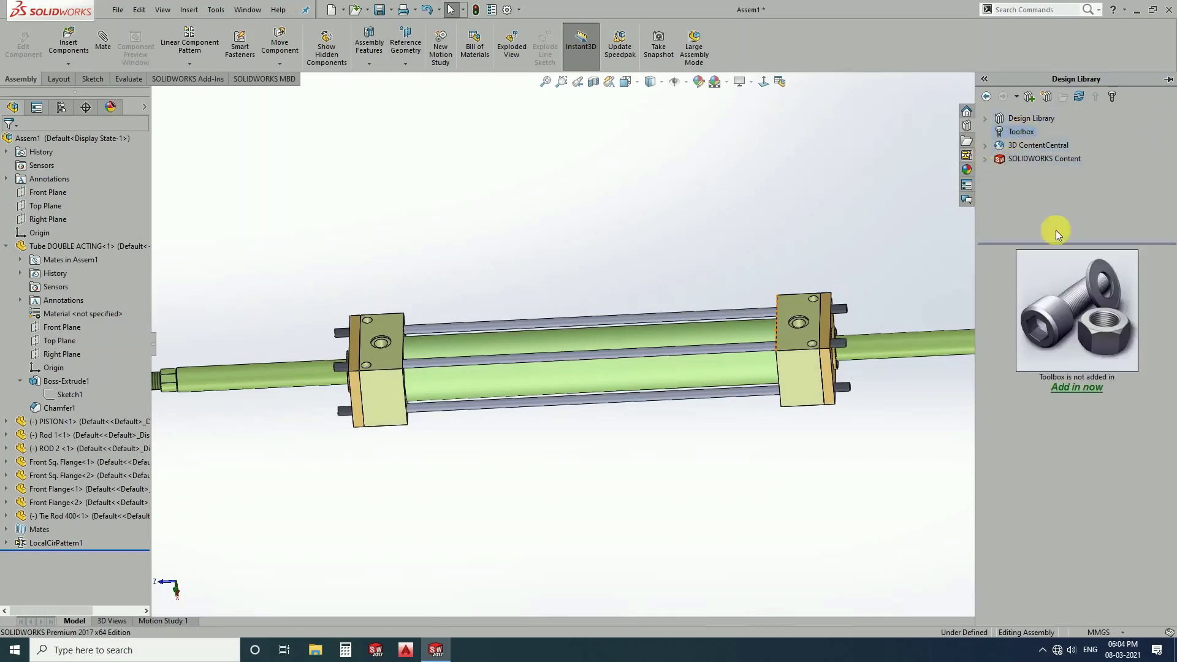
click(1078, 387)
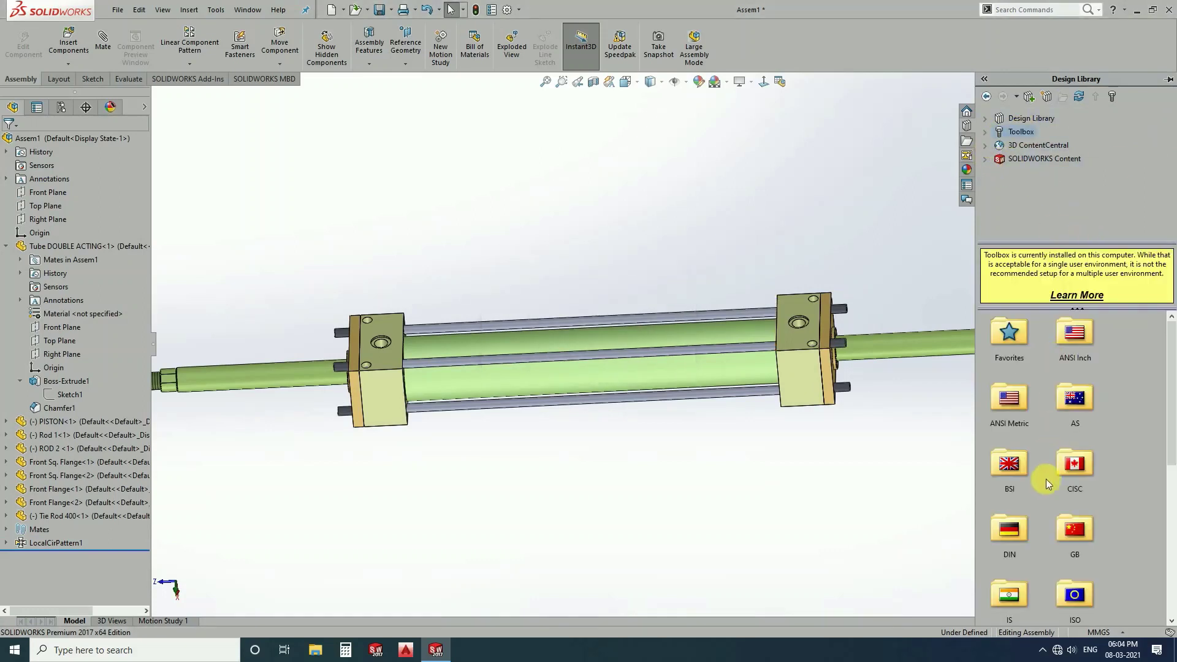
scroll(1044, 498, down, 3)
scroll(1044, 498, up, 2)
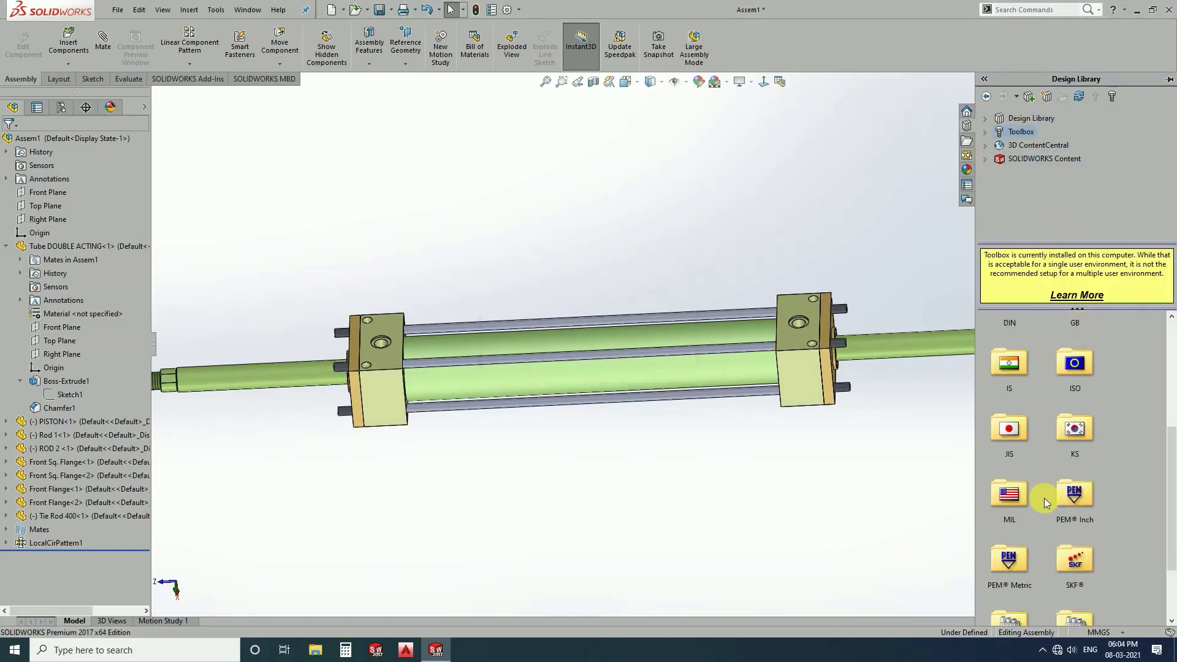
double_click(1006, 375)
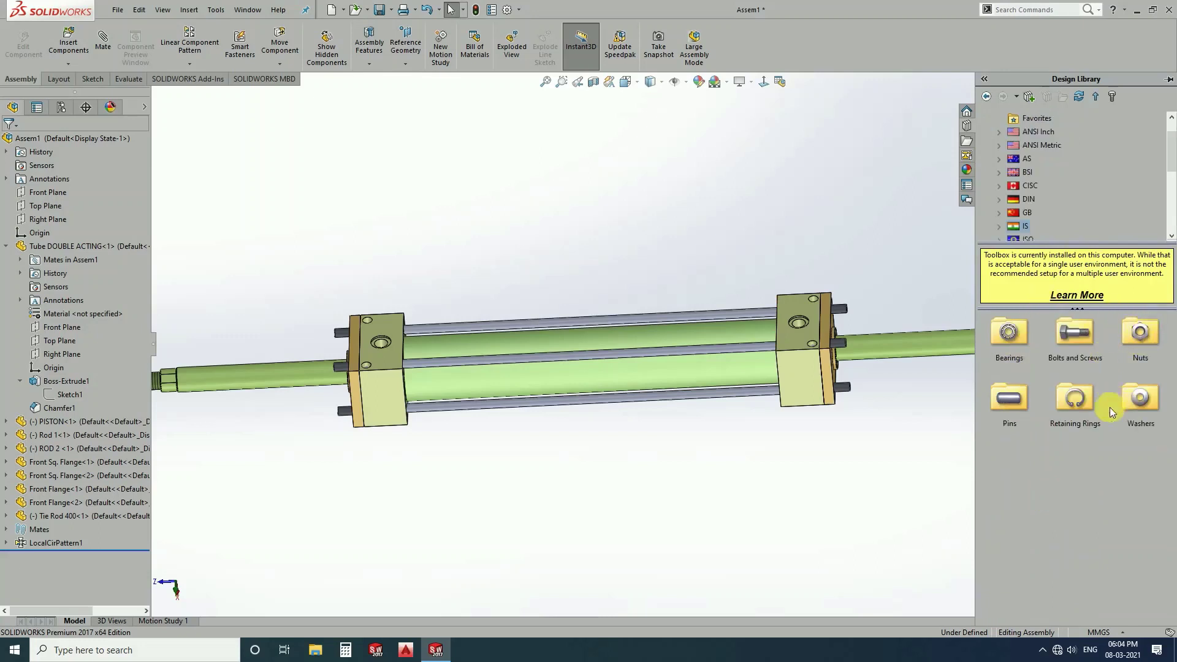
double_click(1140, 399)
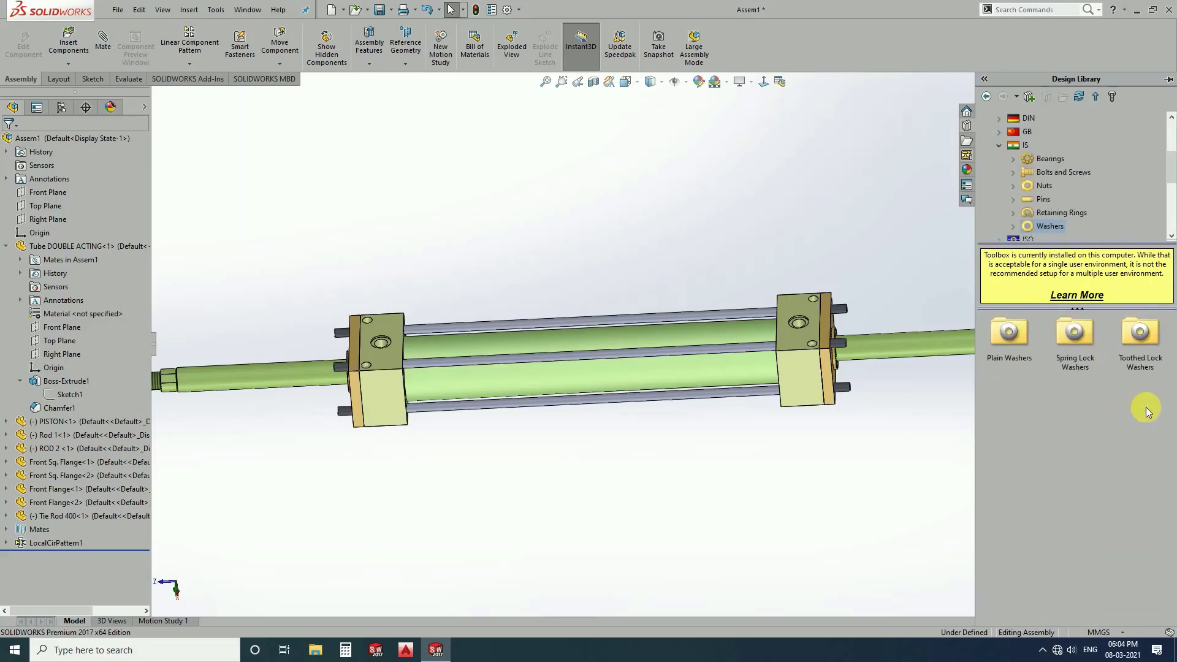
double_click(1076, 337)
scroll(825, 348, down, 4)
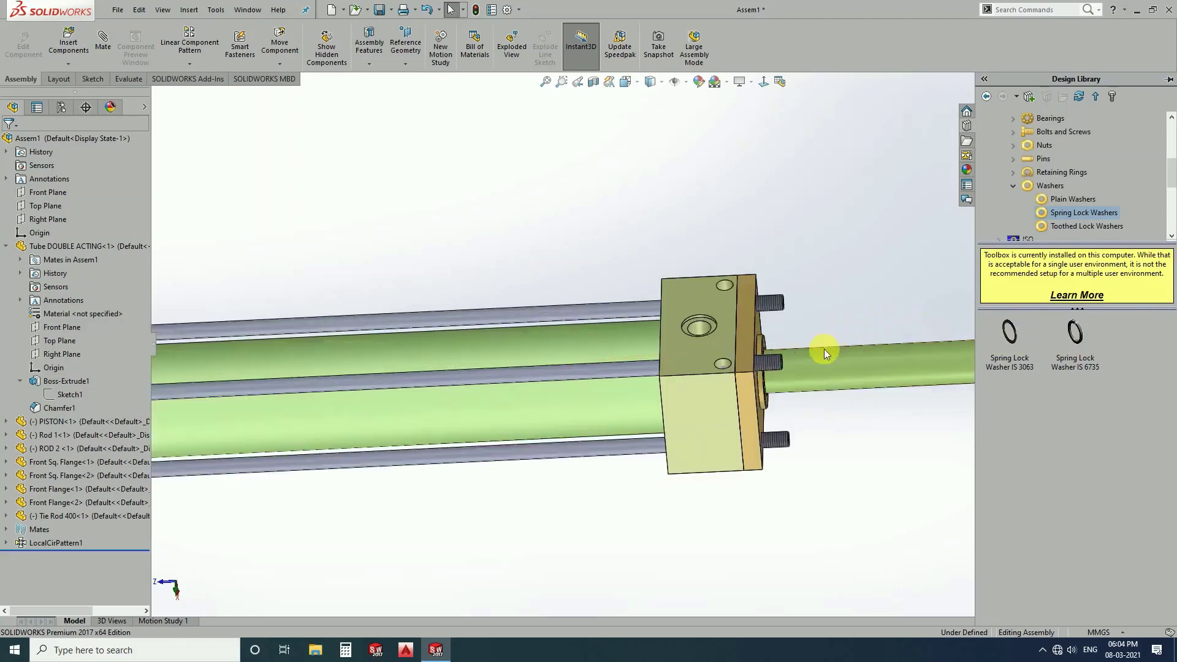
scroll(824, 348, down, 2)
- Place a size 10 spring lock washer on a tie-rod end, coincident with the flange face
drag(1077, 342, 685, 375)
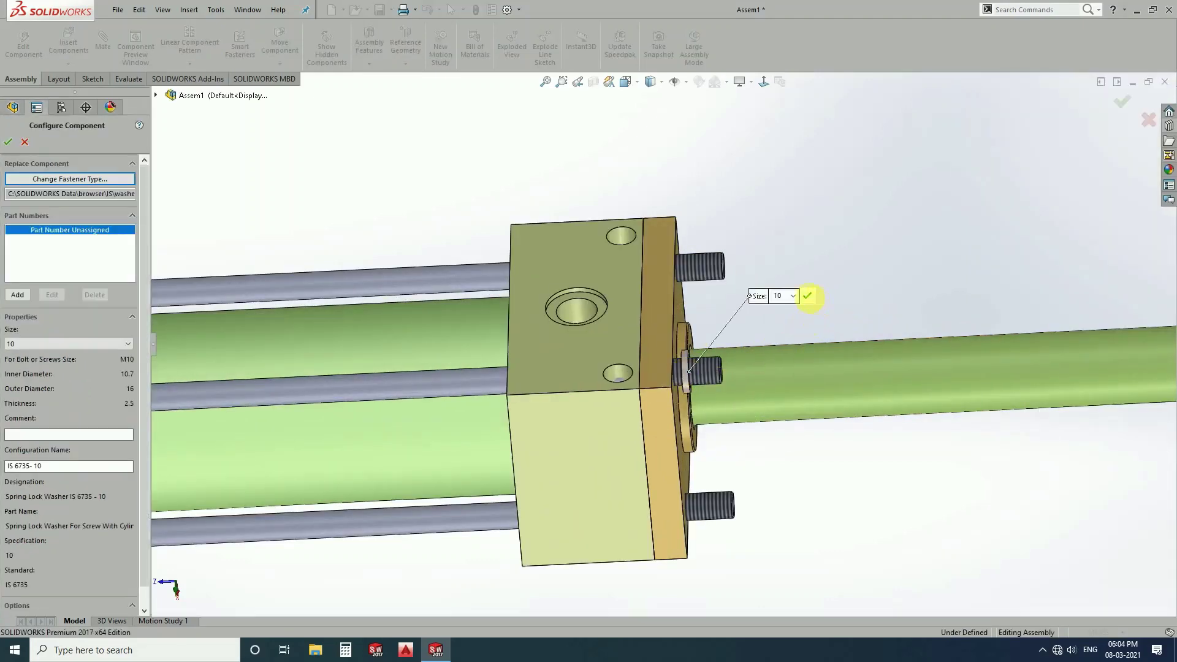
click(808, 296)
scroll(681, 380, down, 2)
scroll(659, 350, down, 1)
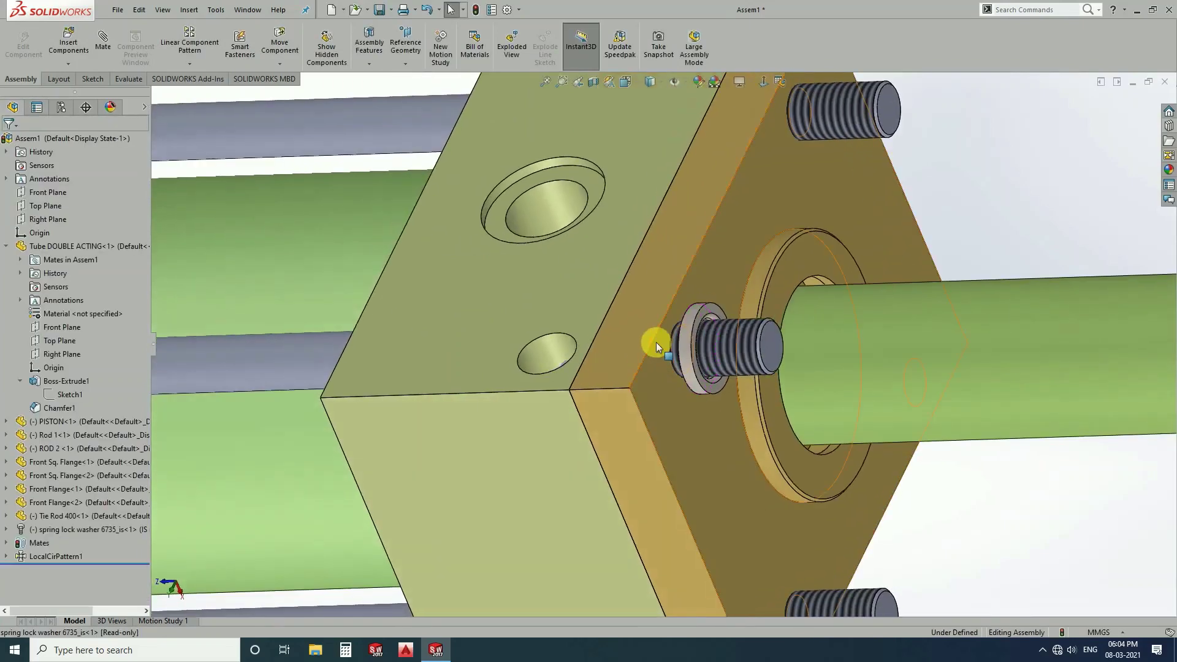
click(694, 294)
middle_drag(693, 295, 677, 307)
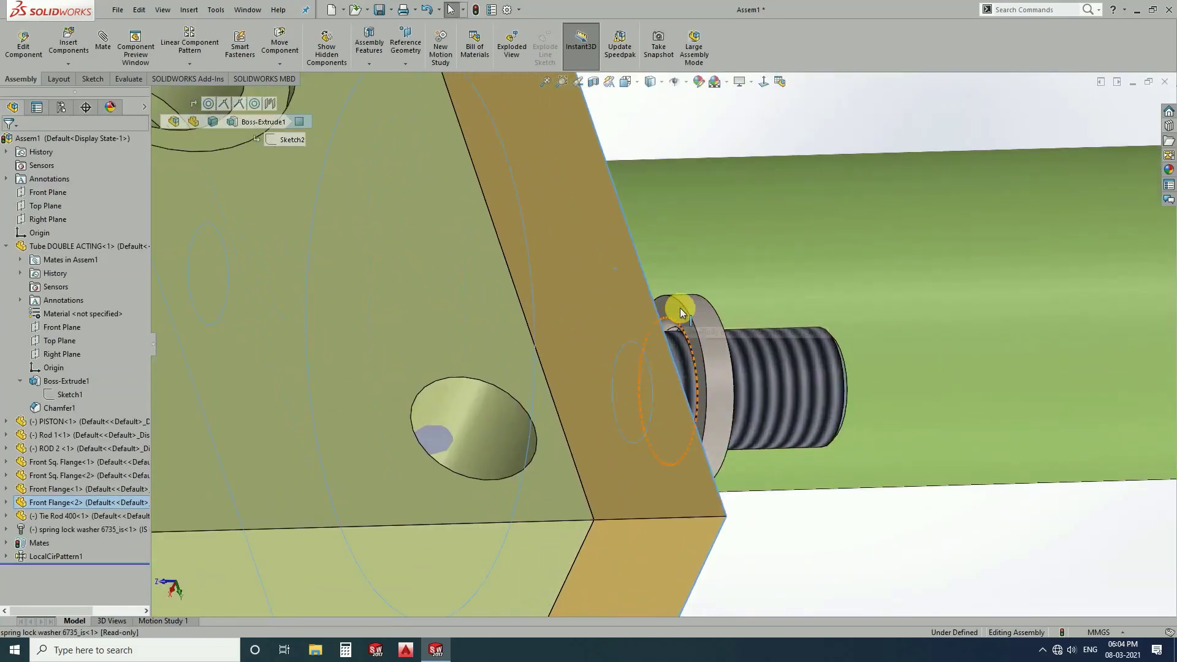
ctrl+click(704, 298)
click(717, 298)
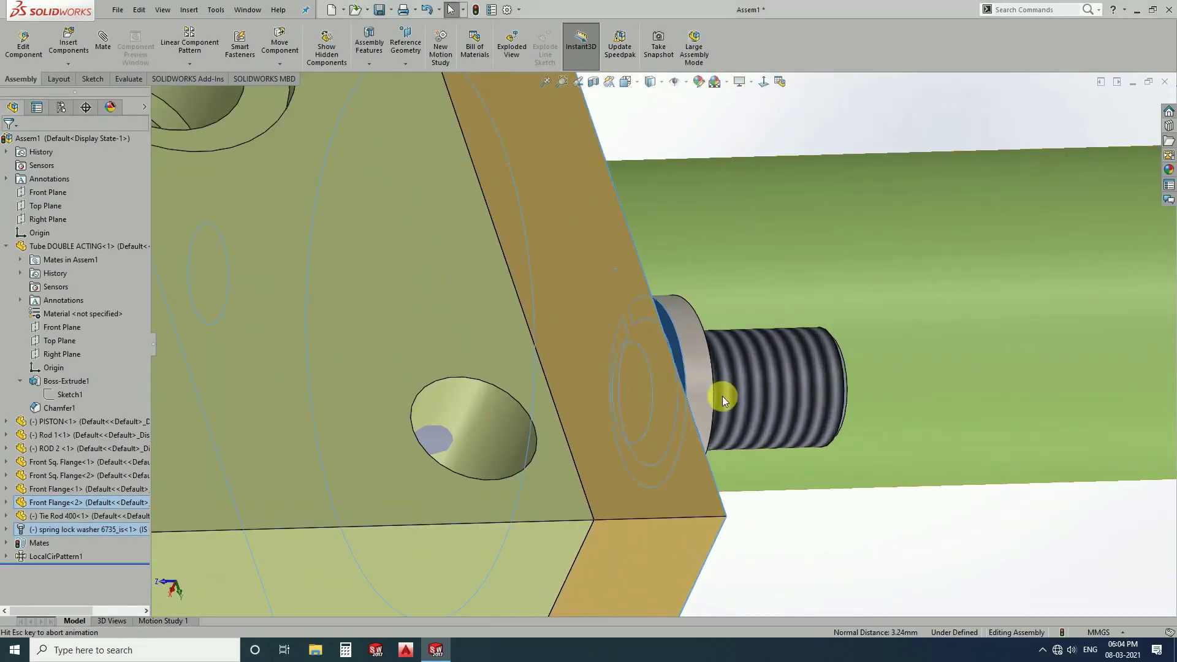
mouse_move(720, 399)
middle_down()
mouse_move(639, 394)
mouse_move(943, 306)
middle_up()
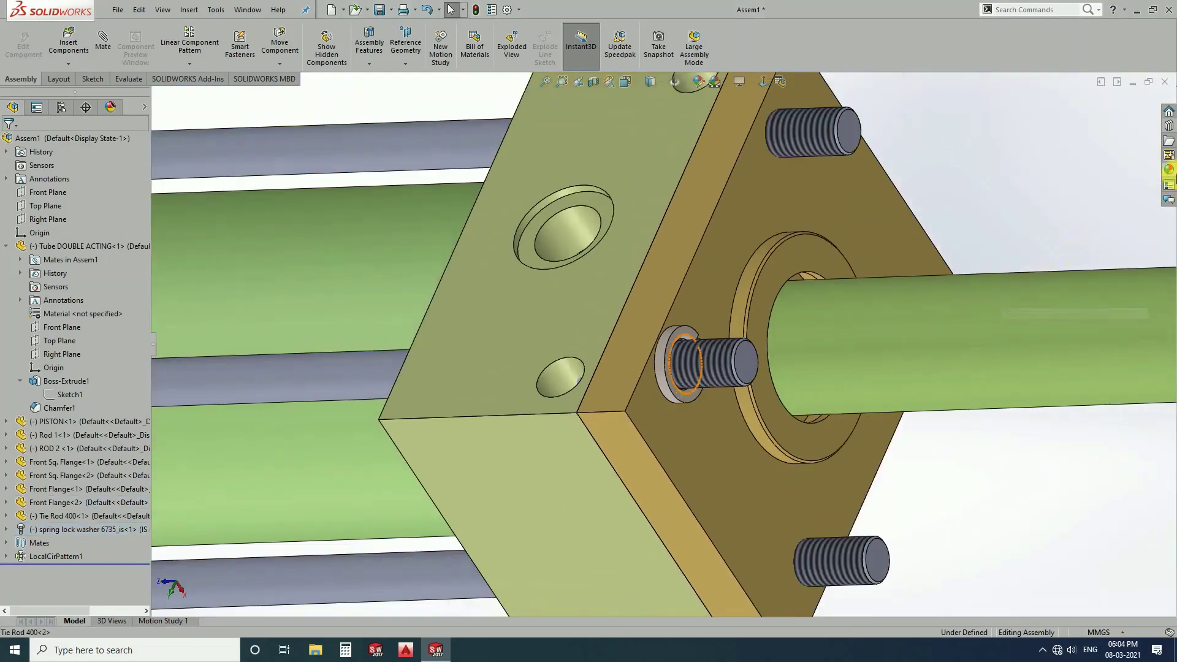
click(1169, 140)
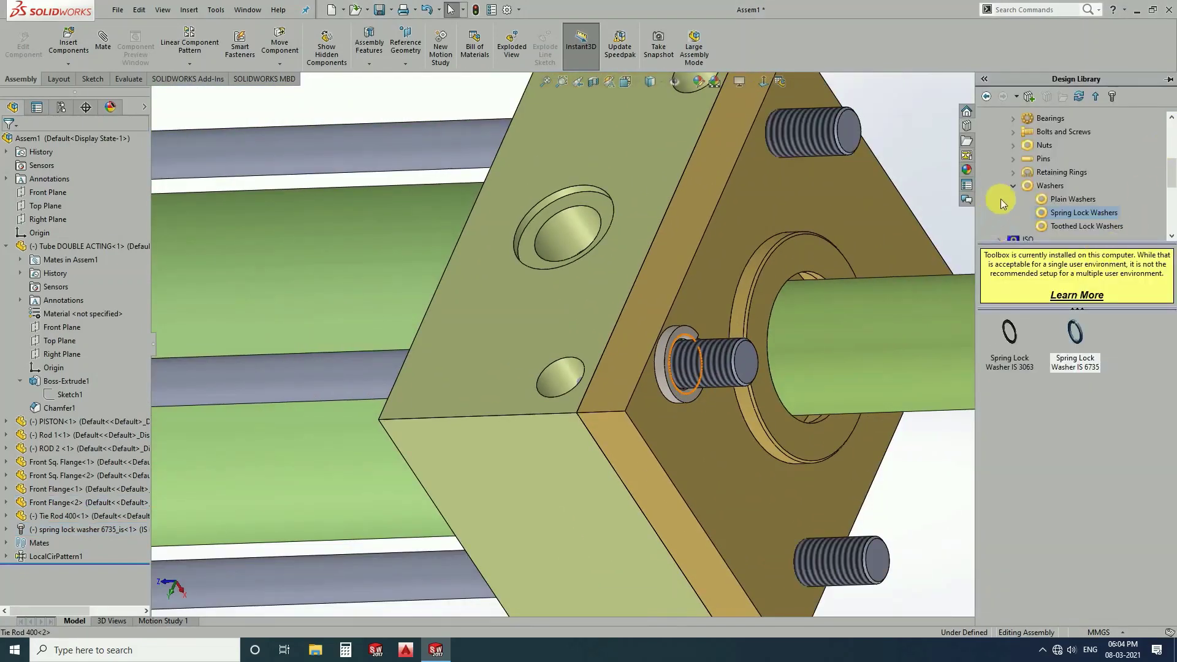
- Browse to the IS hex nuts and try dropping a hexagon nut on the tie rod, then cancel
double_click(1028, 184)
click(1044, 145)
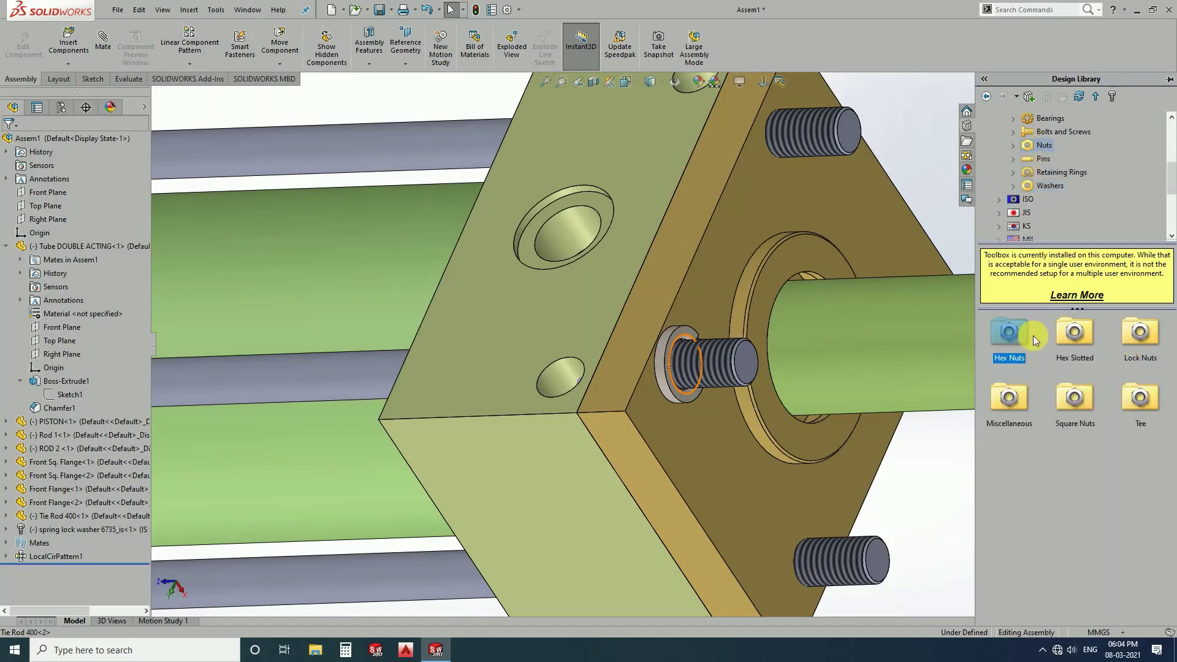
double_click(1025, 338)
drag(1009, 399, 715, 370)
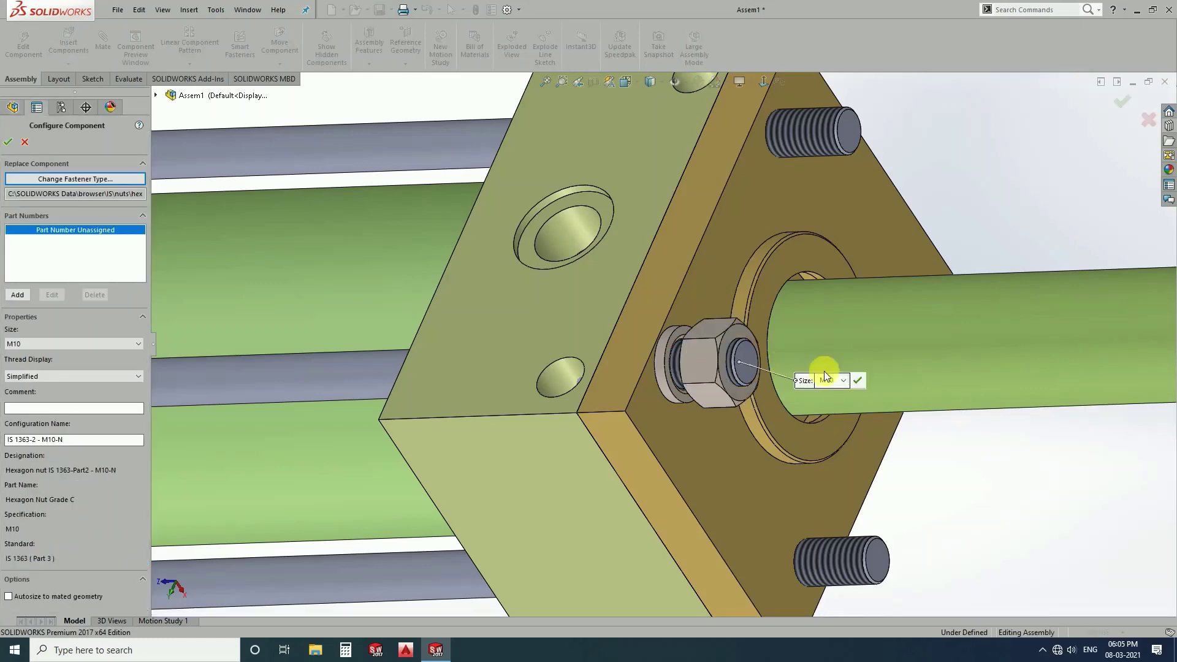
scroll(726, 368, down, 3)
key(Escape)
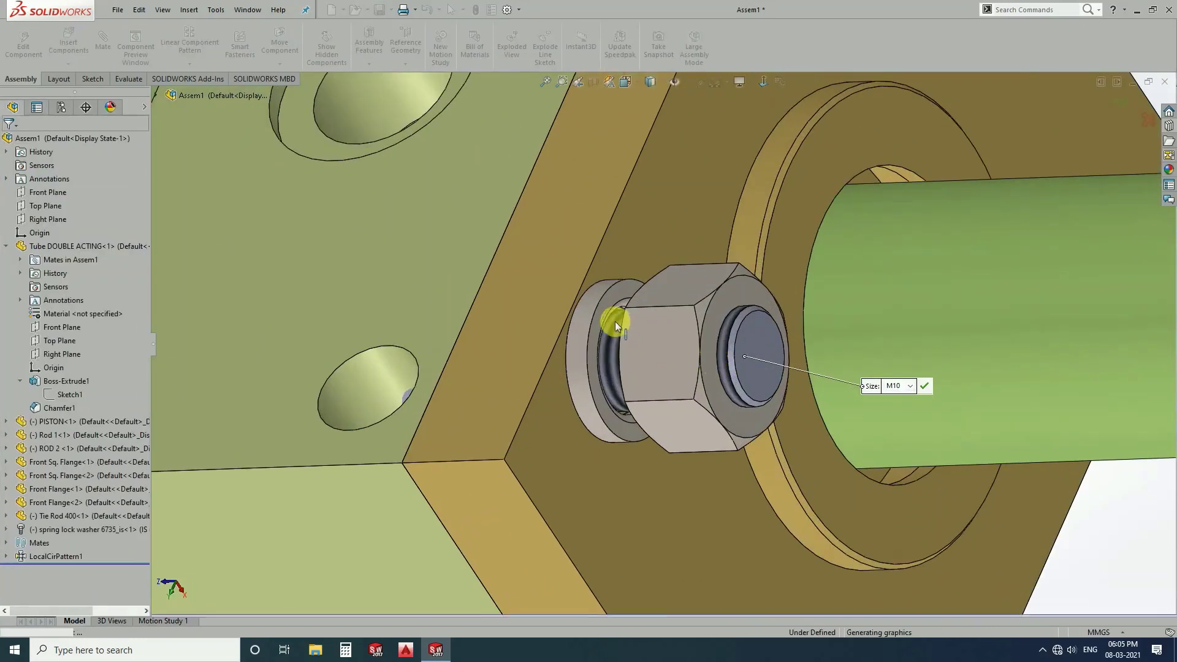
- Place an IS 1363 M10 hexagon nut on the tie-rod end beyond the washer
click(602, 310)
key(Escape)
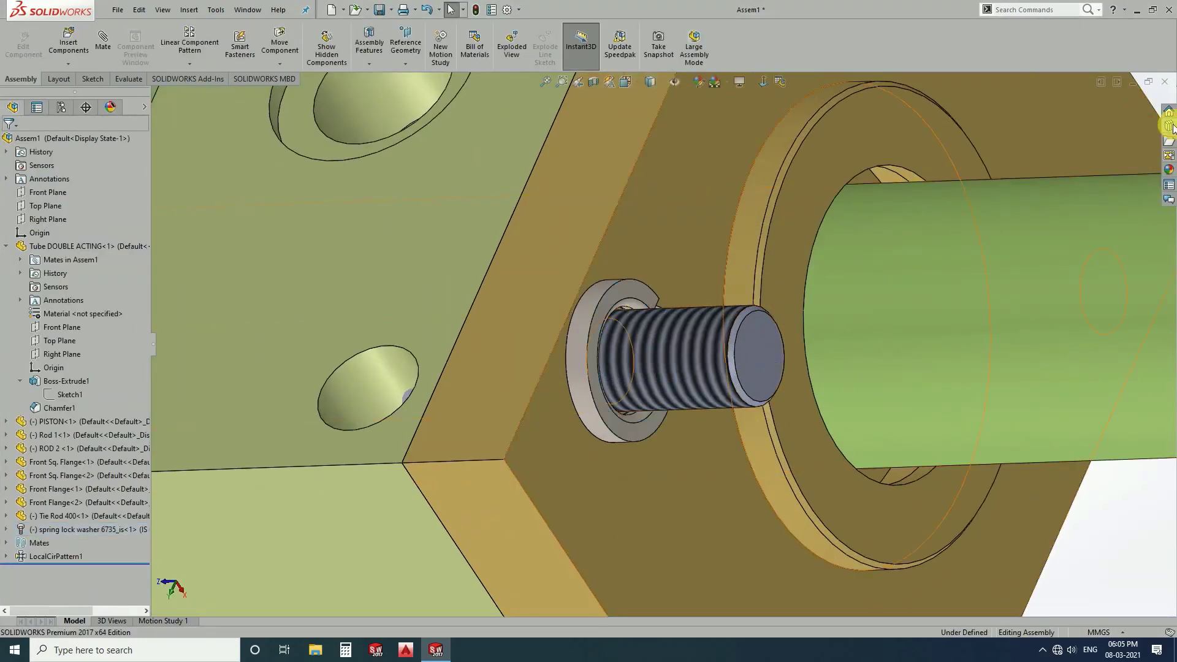
click(1170, 126)
drag(1008, 397, 679, 365)
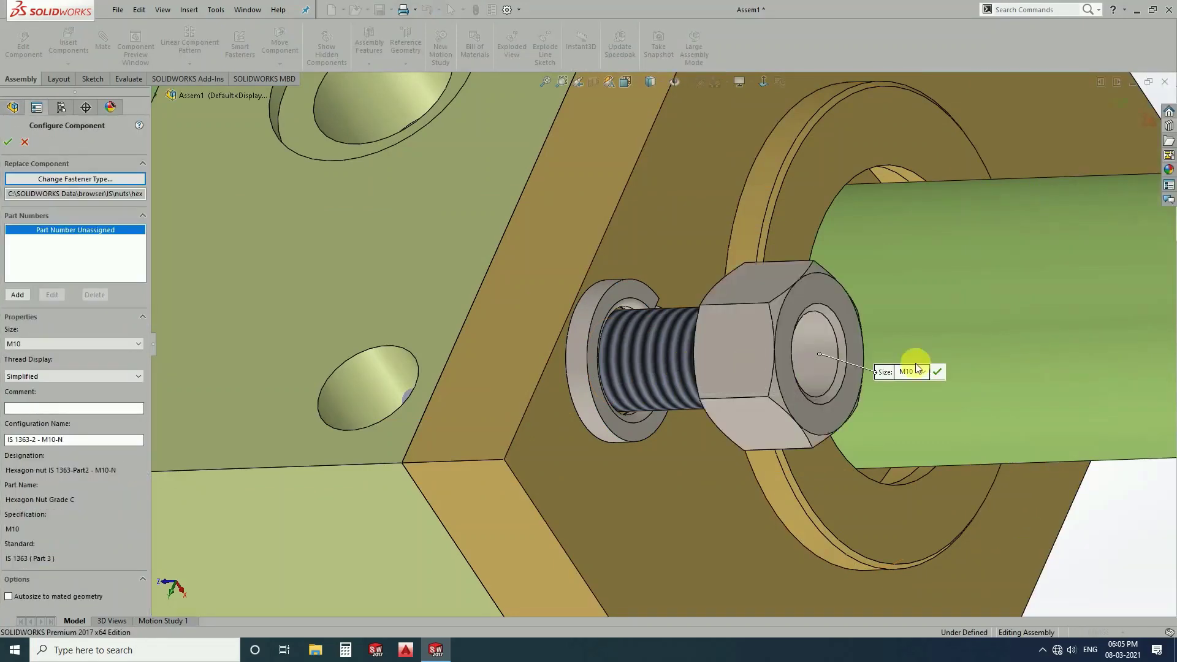
click(939, 372)
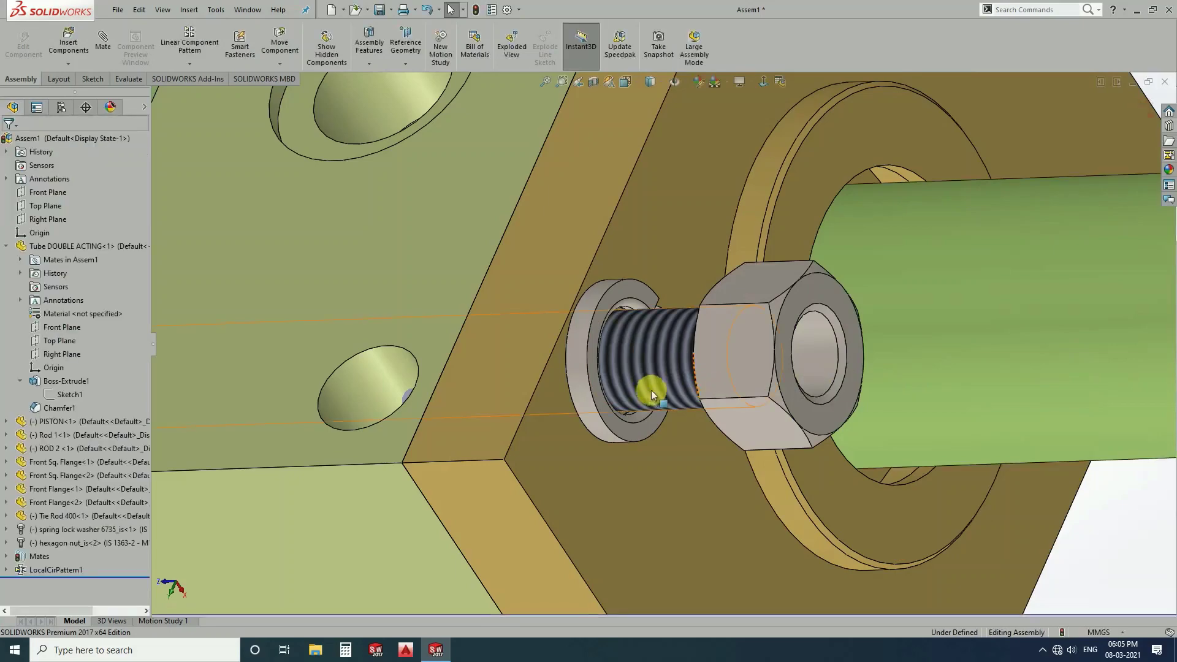
middle_drag(644, 389, 730, 405)
- Review the mates already attached to the new hexagon nut
click(771, 356)
right_click(772, 356)
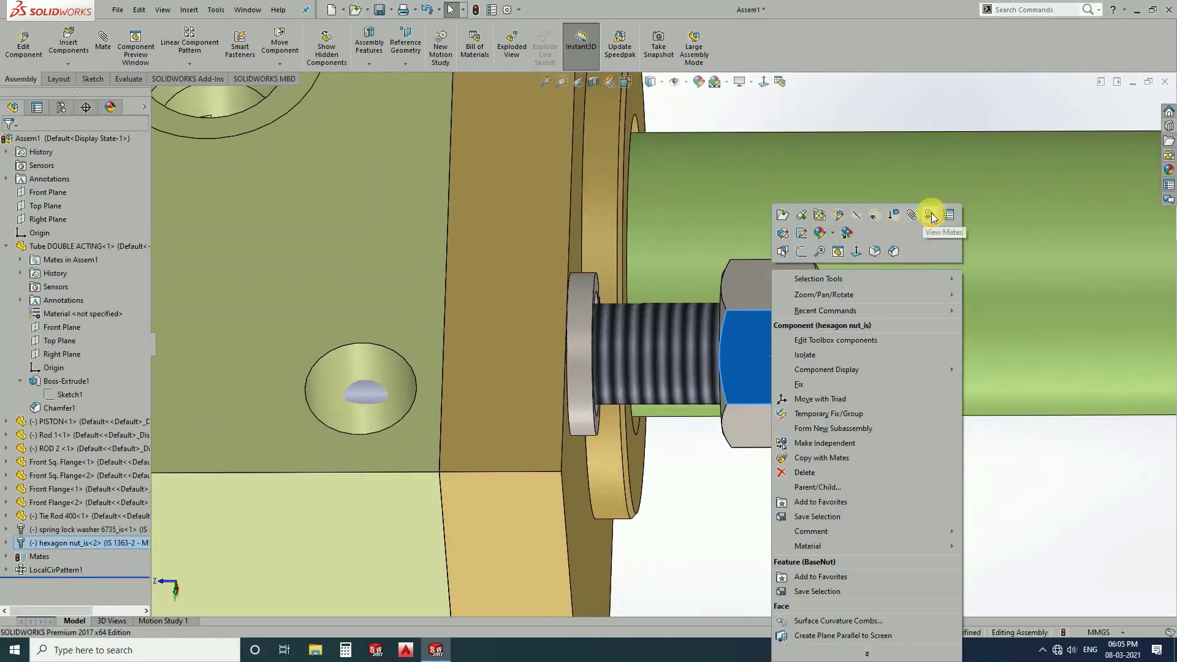
click(951, 215)
mouse_move(110, 116)
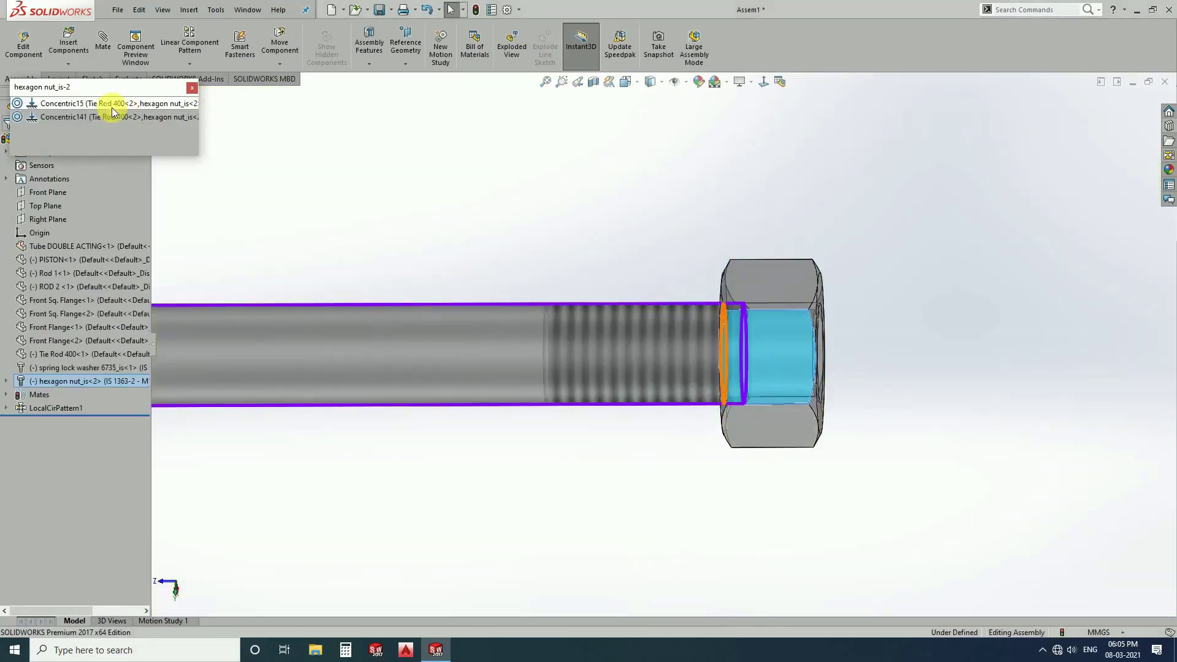
key(Escape)
- Mate the nut face coincident with the spring lock washer face, then select both parts
mouse_move(745, 285)
middle_down()
mouse_move(676, 278)
mouse_move(539, 294)
middle_up()
click(675, 278)
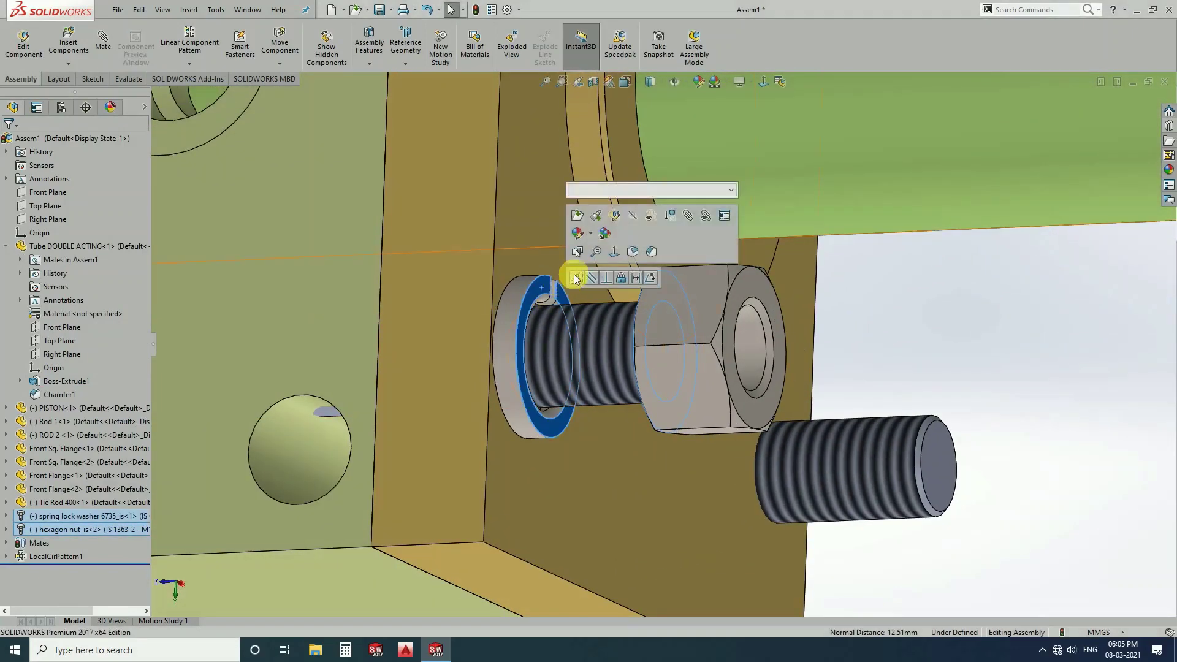
click(580, 275)
scroll(583, 365, up, 3)
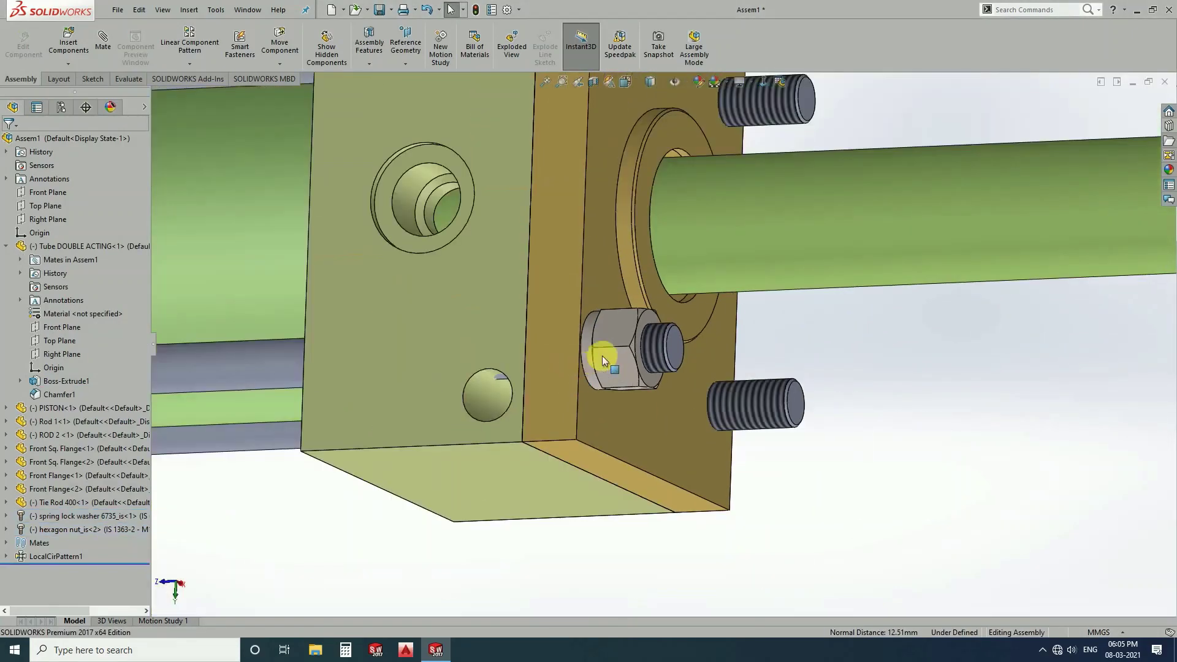
scroll(608, 340, down, 3)
click(590, 325)
ctrl+click(580, 322)
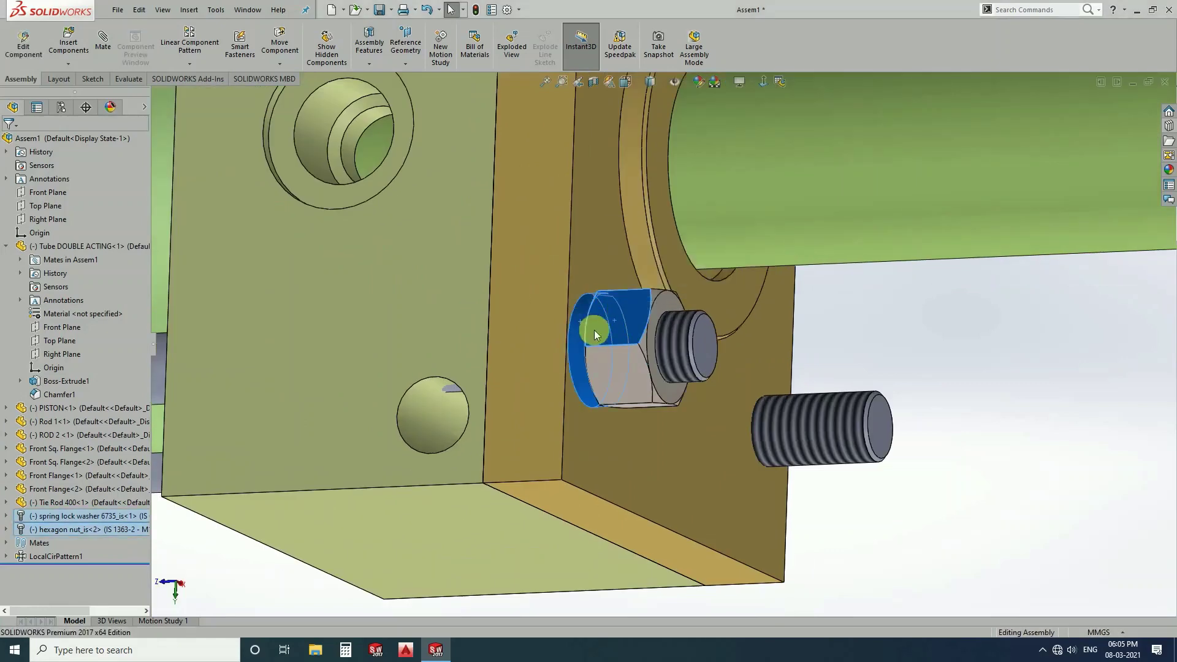
scroll(594, 330, up, 2)
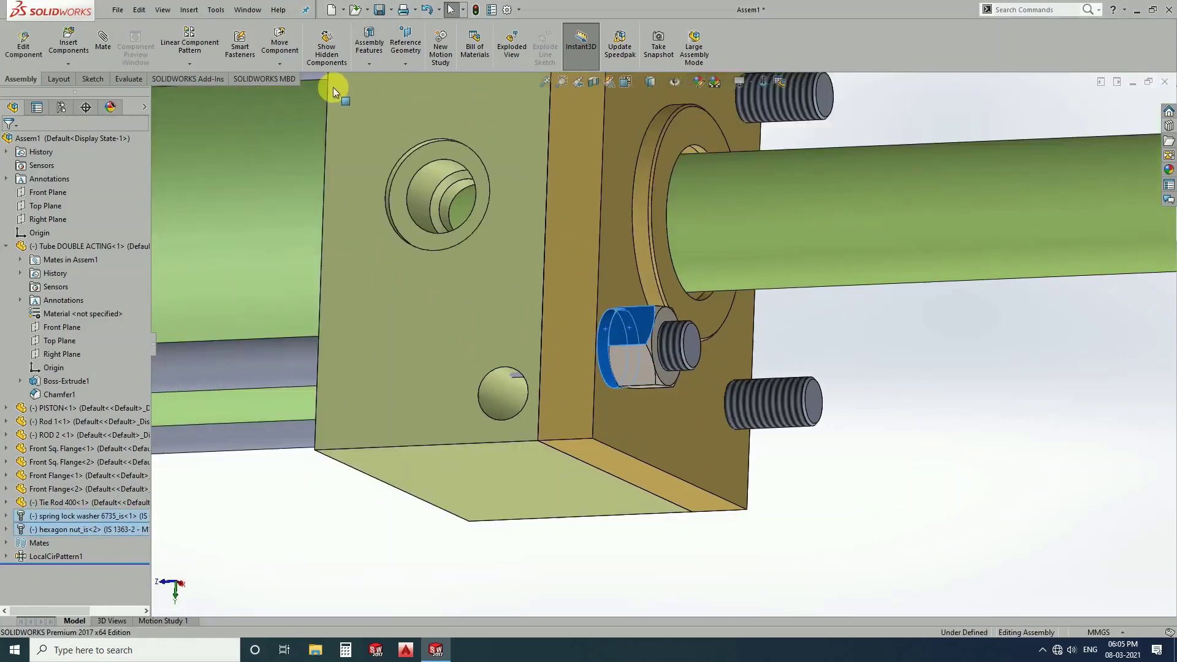
- Circular-pattern the washer and nut into 4 equally spaced copies about the cylinder tube axis
click(198, 66)
click(207, 87)
middle_drag(446, 238, 565, 278)
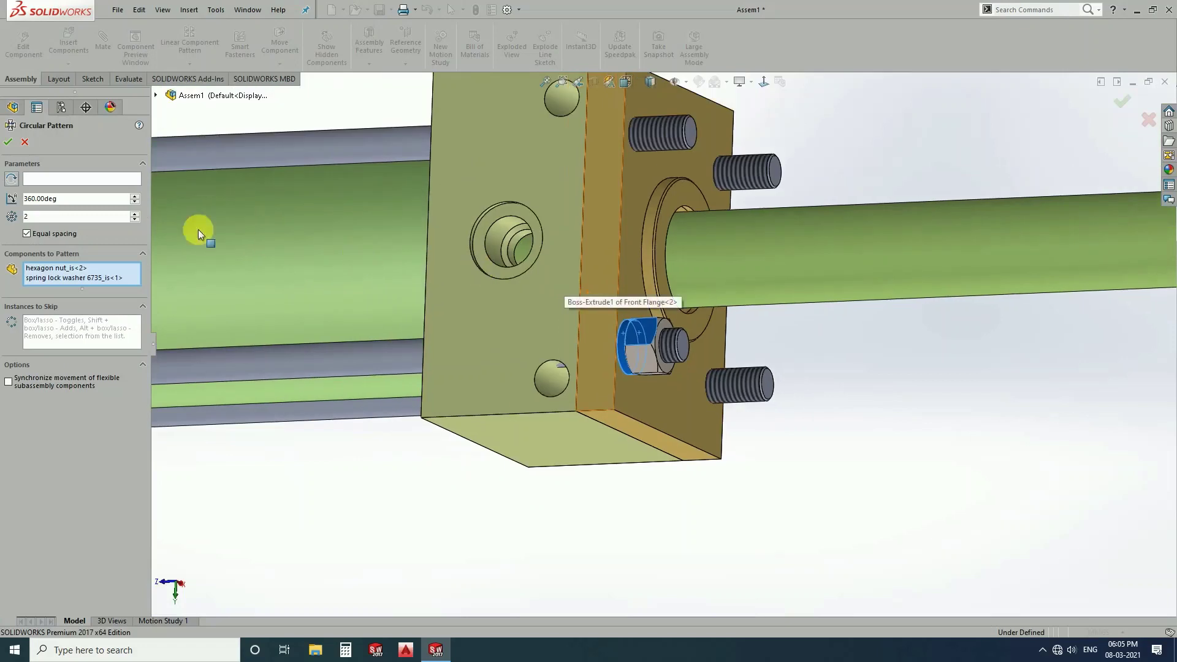
click(109, 178)
click(245, 222)
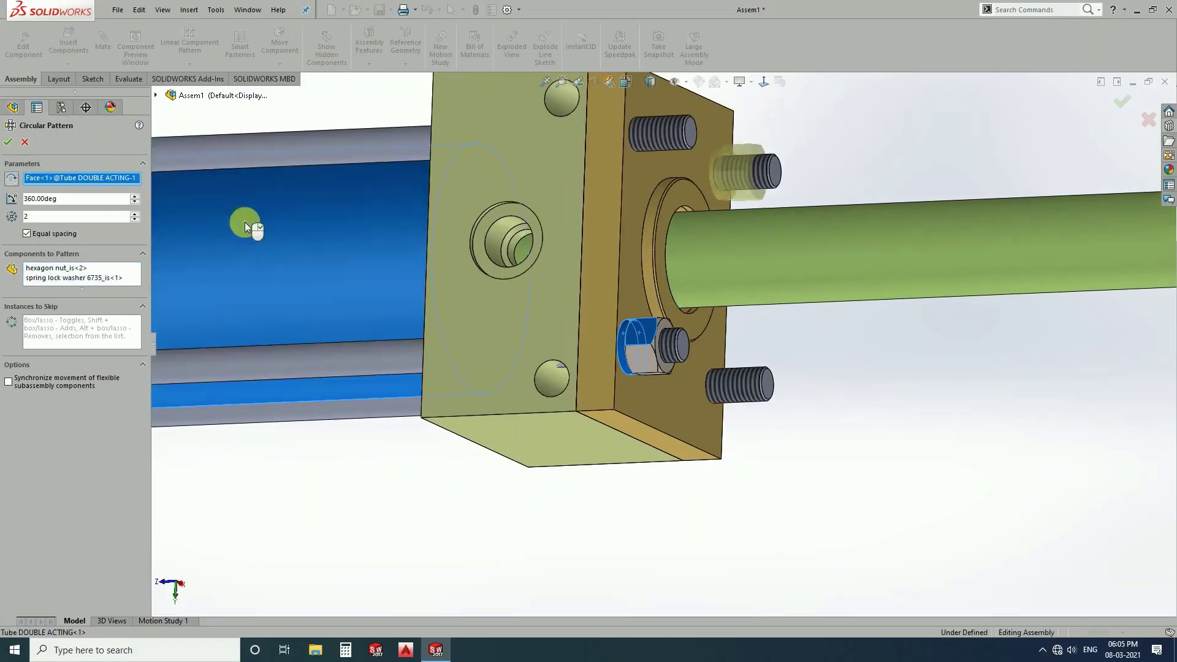
key(z)
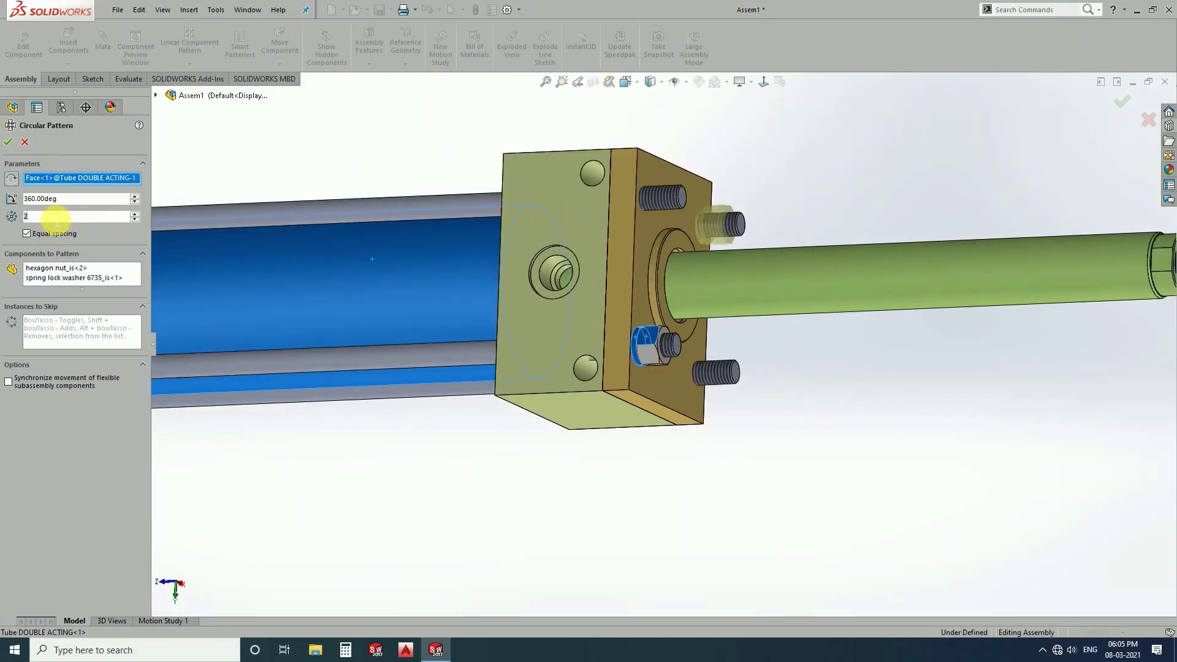
text(4)
click(5, 146)
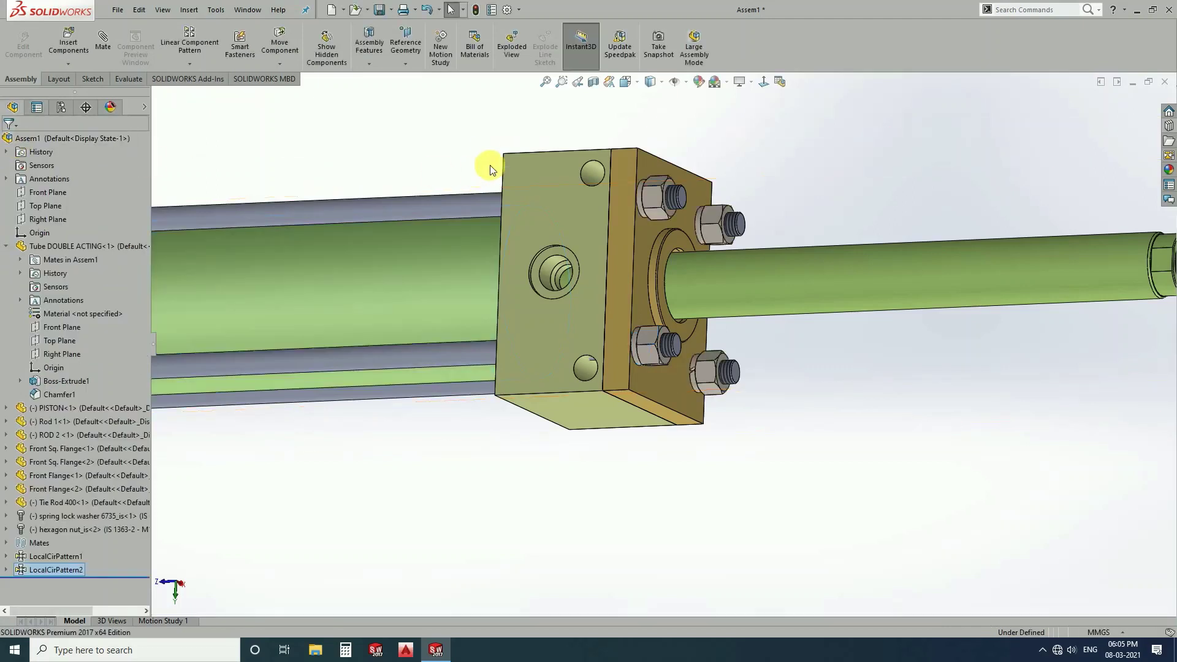
- Create PLANE1 using the front and rear flange faces as first and second references
key(z)
key(z)
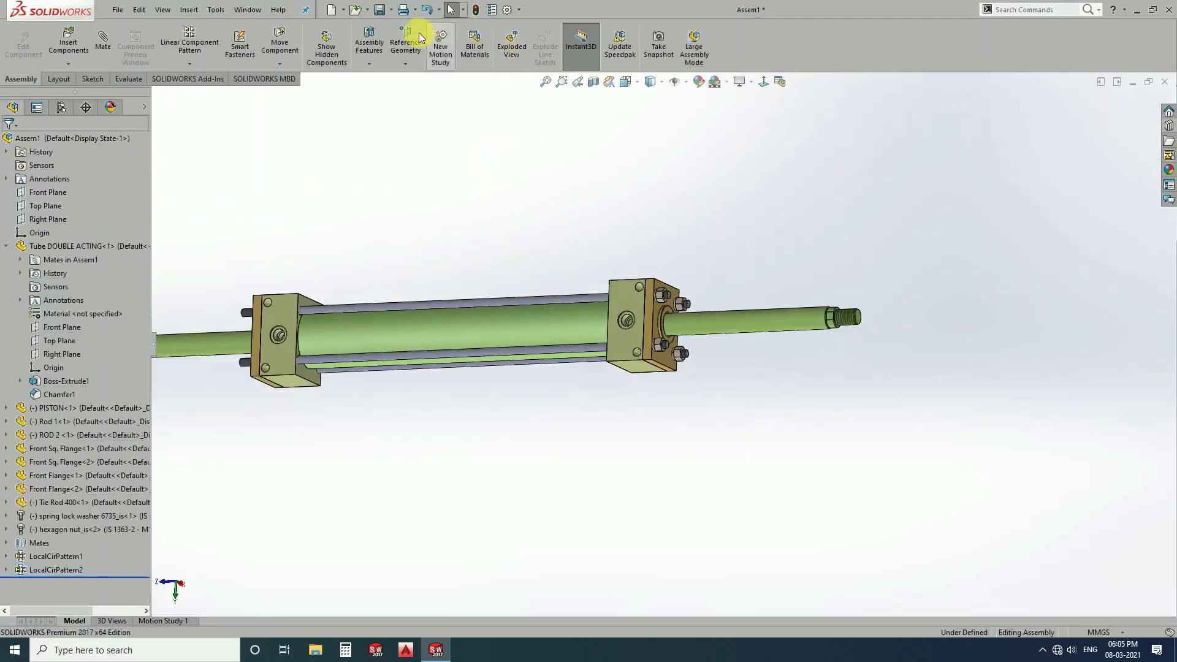
click(405, 46)
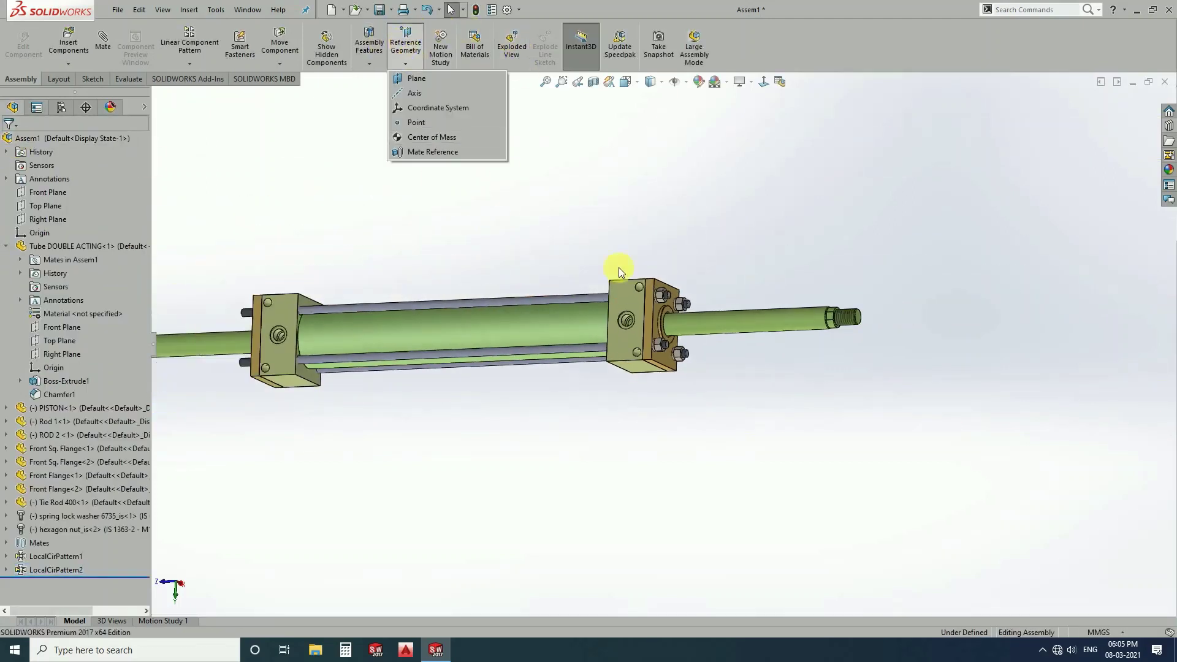
click(447, 83)
scroll(639, 293, down, 1)
scroll(690, 333, down, 3)
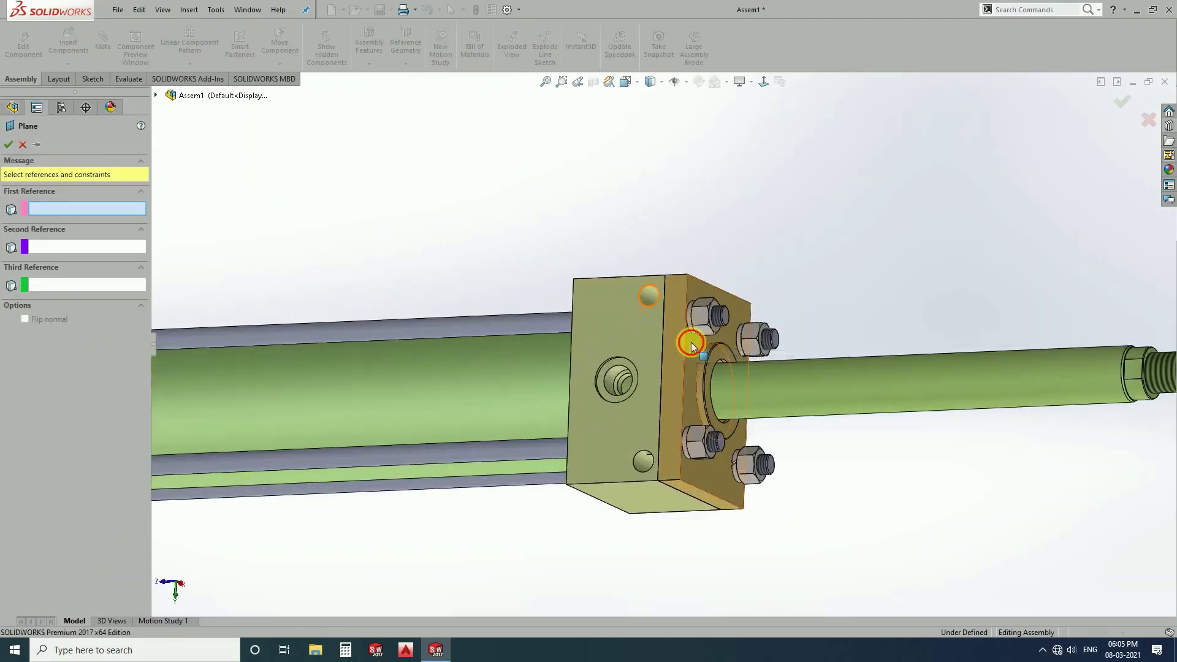
click(689, 336)
scroll(645, 362, up, 3)
scroll(526, 355, up, 1)
middle_drag(526, 355, 453, 358)
scroll(453, 358, down, 3)
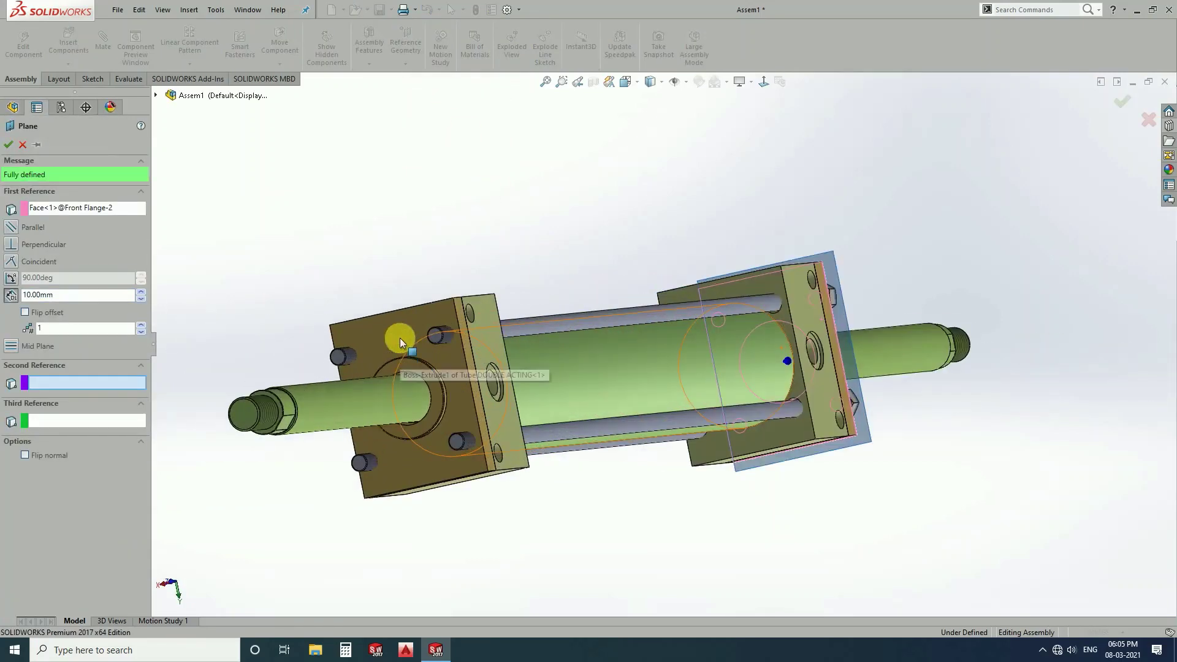
click(400, 337)
click(9, 145)
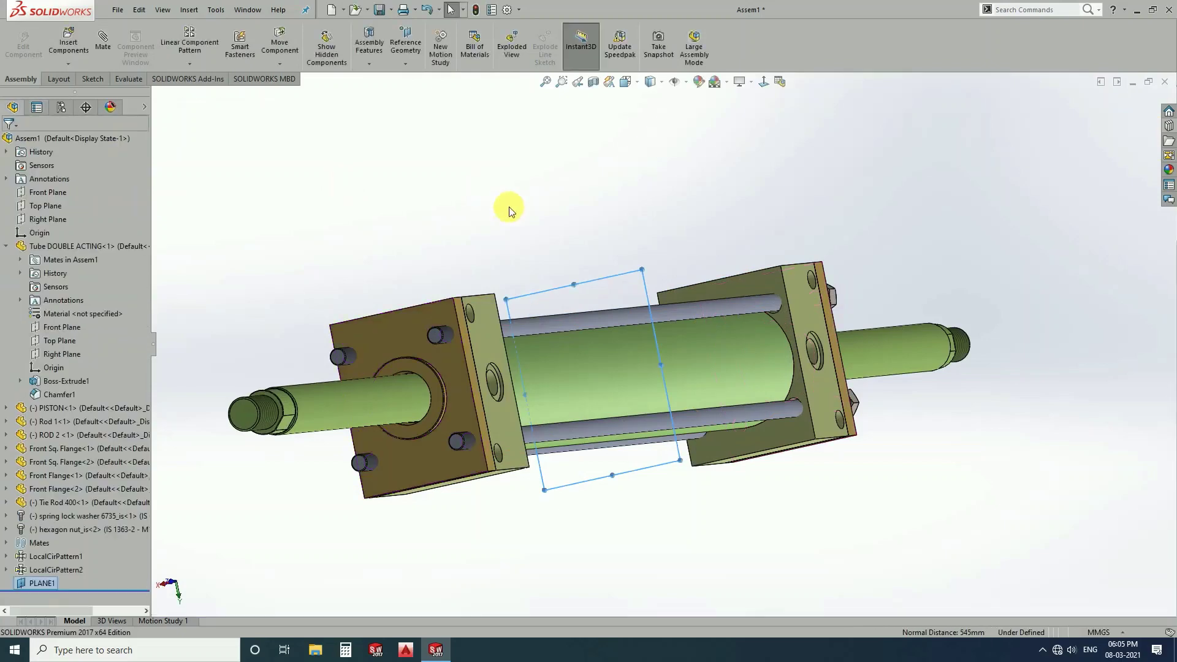
- Mirror the patterned washers and nuts across PLANE1 to the opposite flange as MirrorComponent1
click(189, 64)
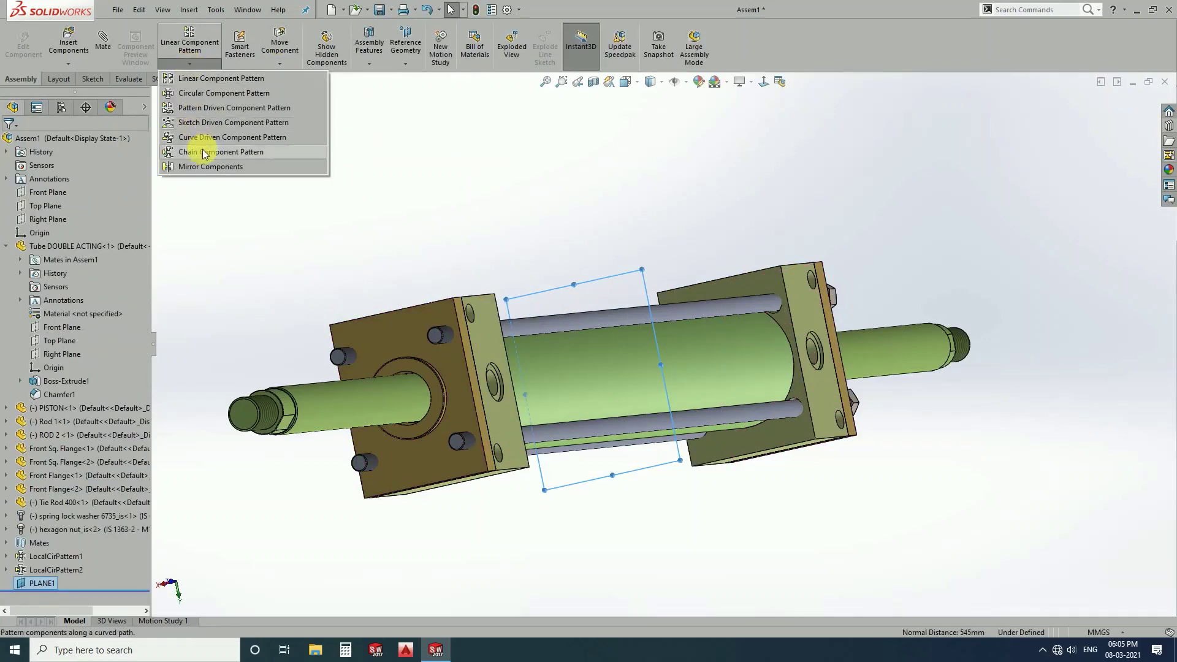
click(203, 162)
middle_drag(395, 263, 487, 296)
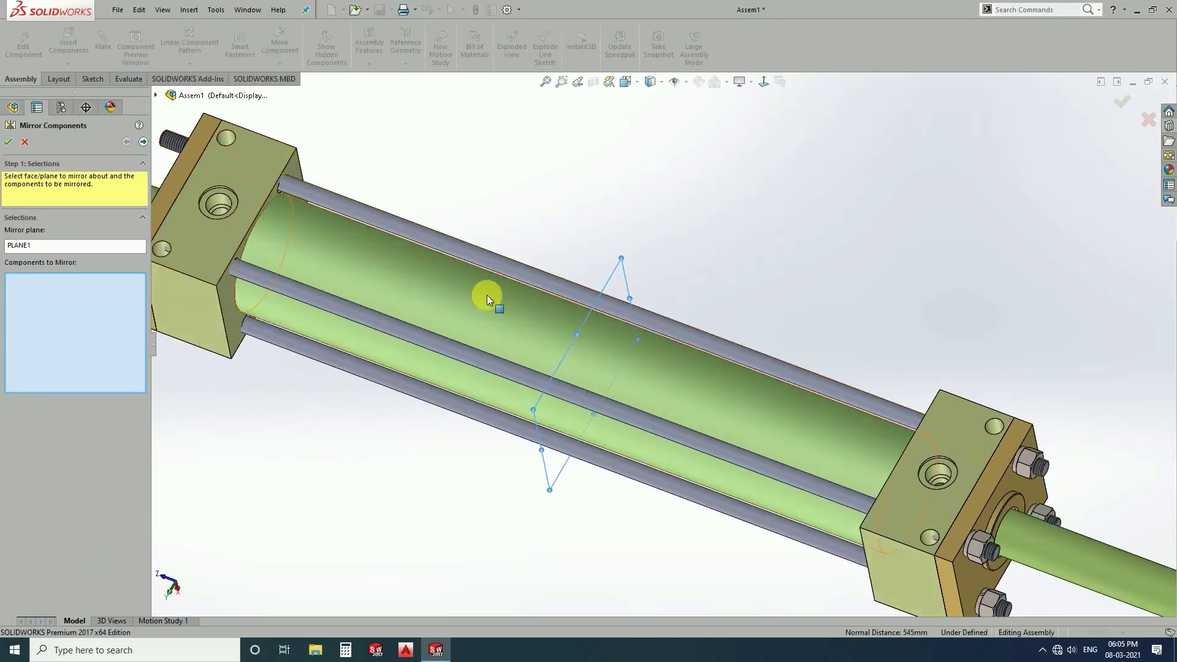
scroll(613, 344, up, 5)
scroll(613, 344, down, 5)
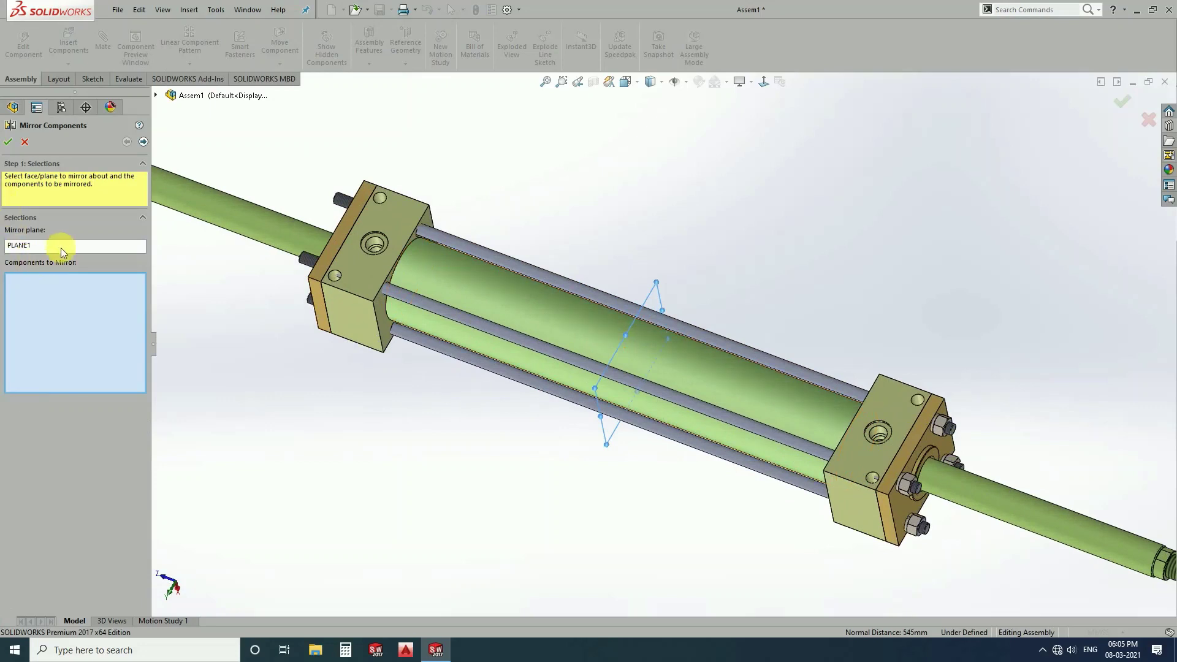
click(156, 97)
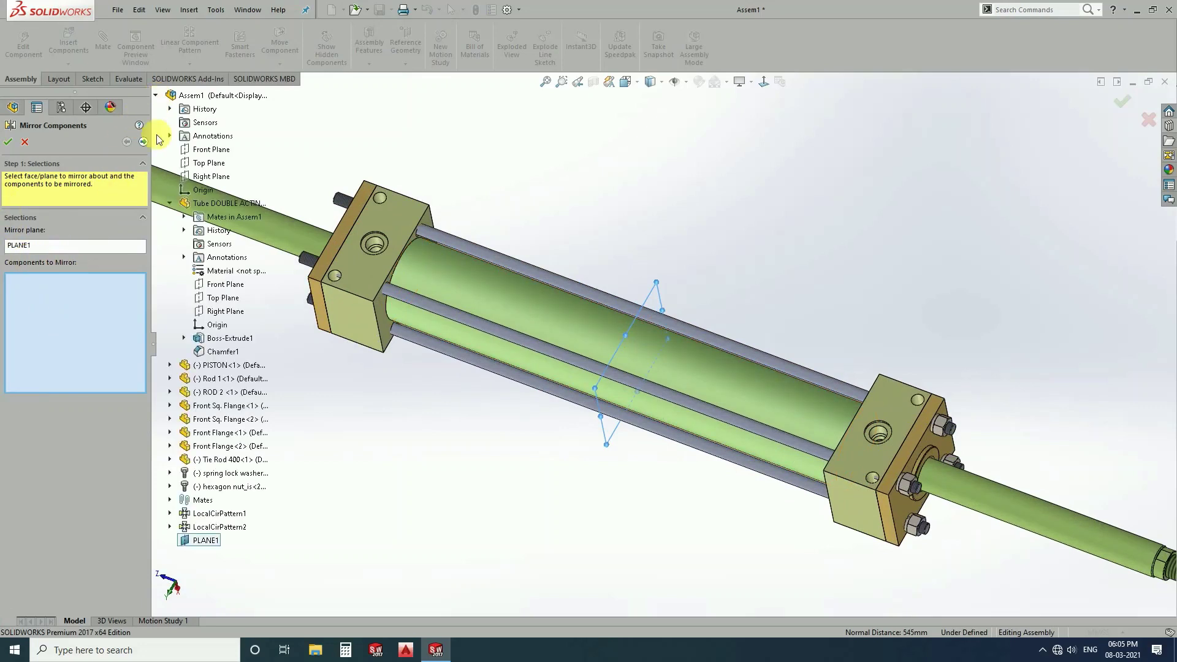
click(215, 529)
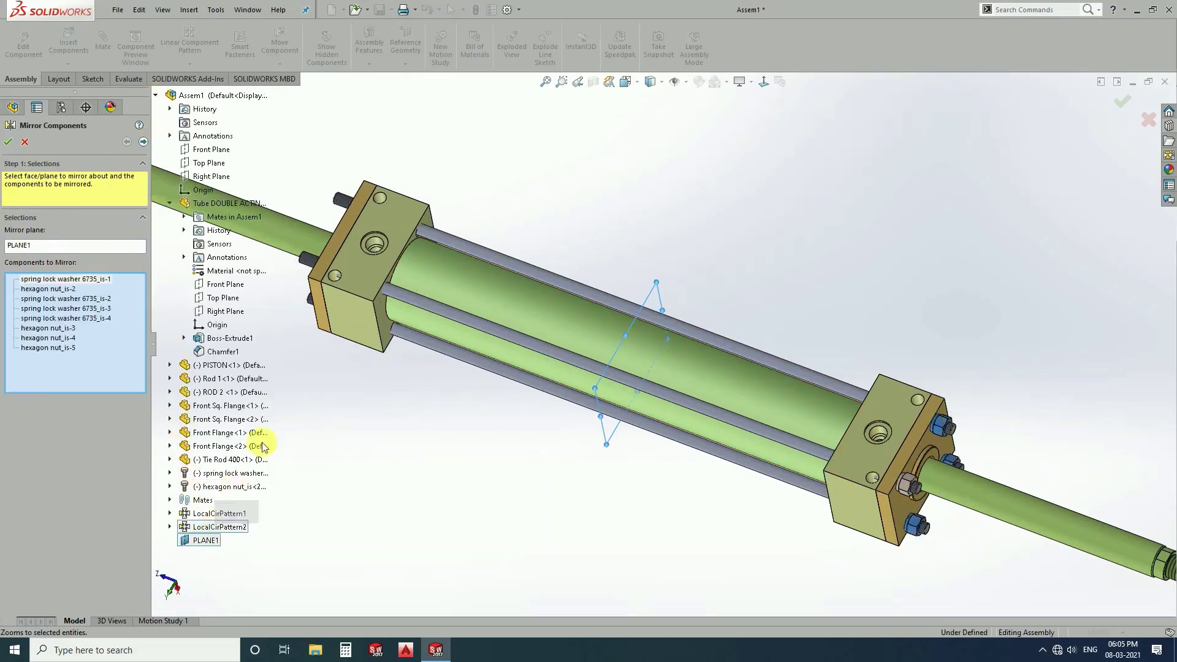
click(14, 146)
- Apply a Top Plane section view and slide ROD 2 inside the cylinder to test it
mouse_move(525, 278)
middle_down()
mouse_move(522, 310)
mouse_move(661, 247)
middle_up()
click(594, 83)
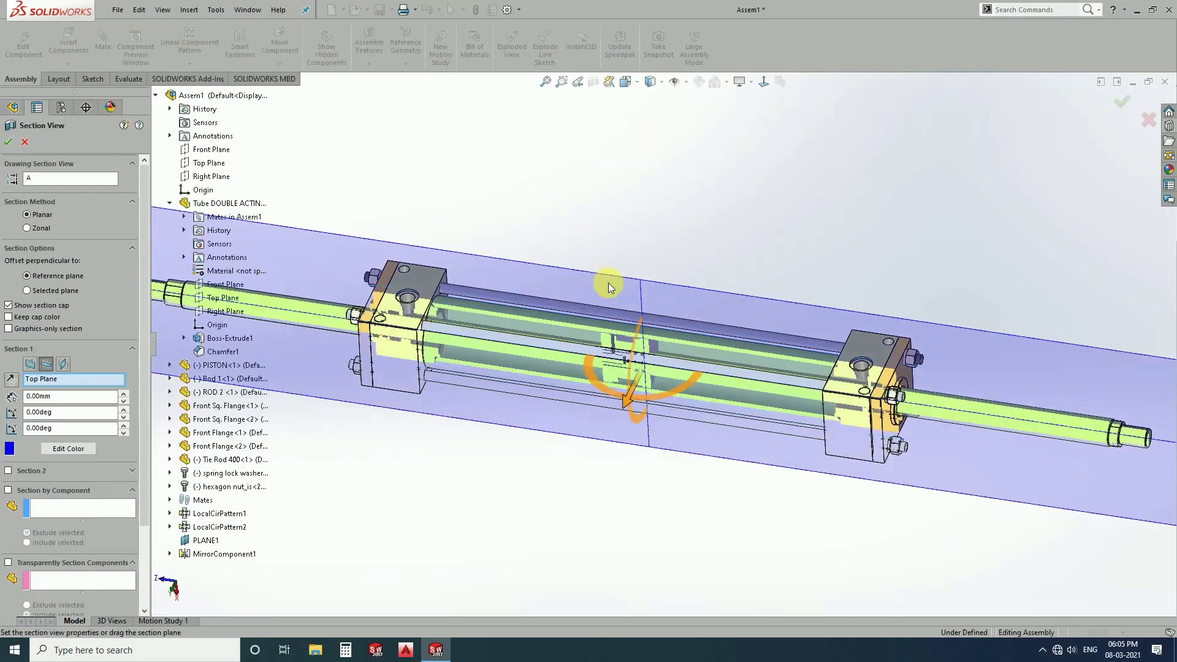
mouse_move(610, 284)
middle_down()
mouse_move(632, 202)
mouse_move(676, 304)
mouse_move(620, 237)
mouse_move(472, 315)
middle_up()
click(9, 143)
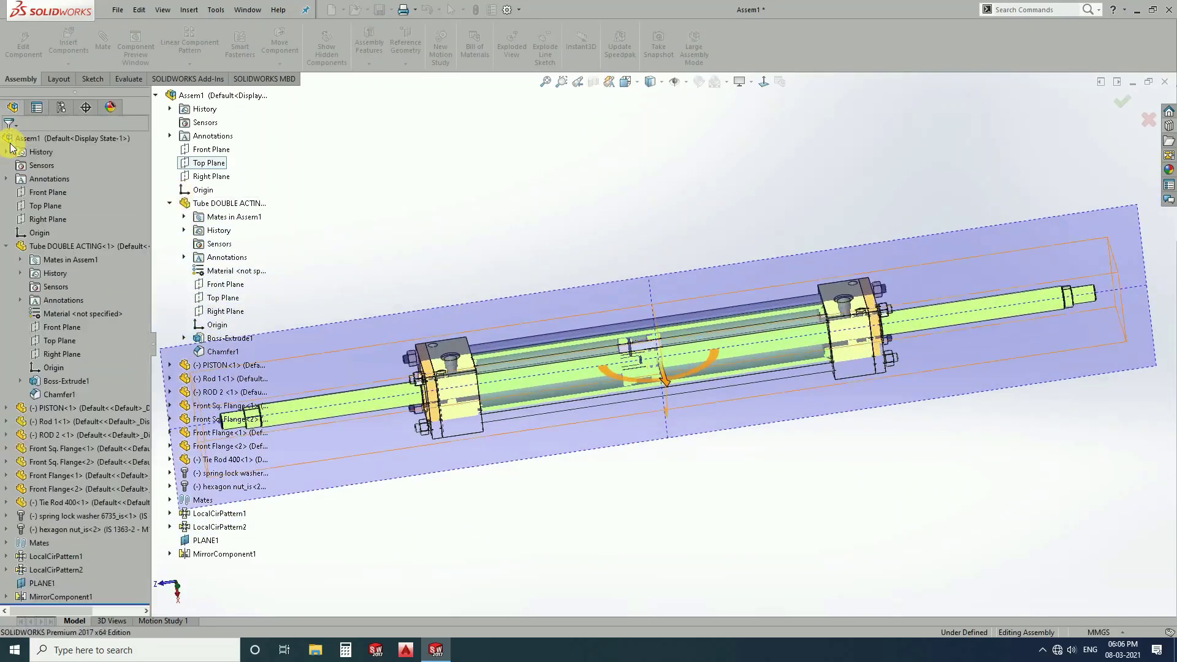
click(436, 388)
mouse_move(436, 388)
mouse_down()
mouse_move(297, 405)
mouse_move(521, 389)
mouse_move(486, 398)
mouse_up()
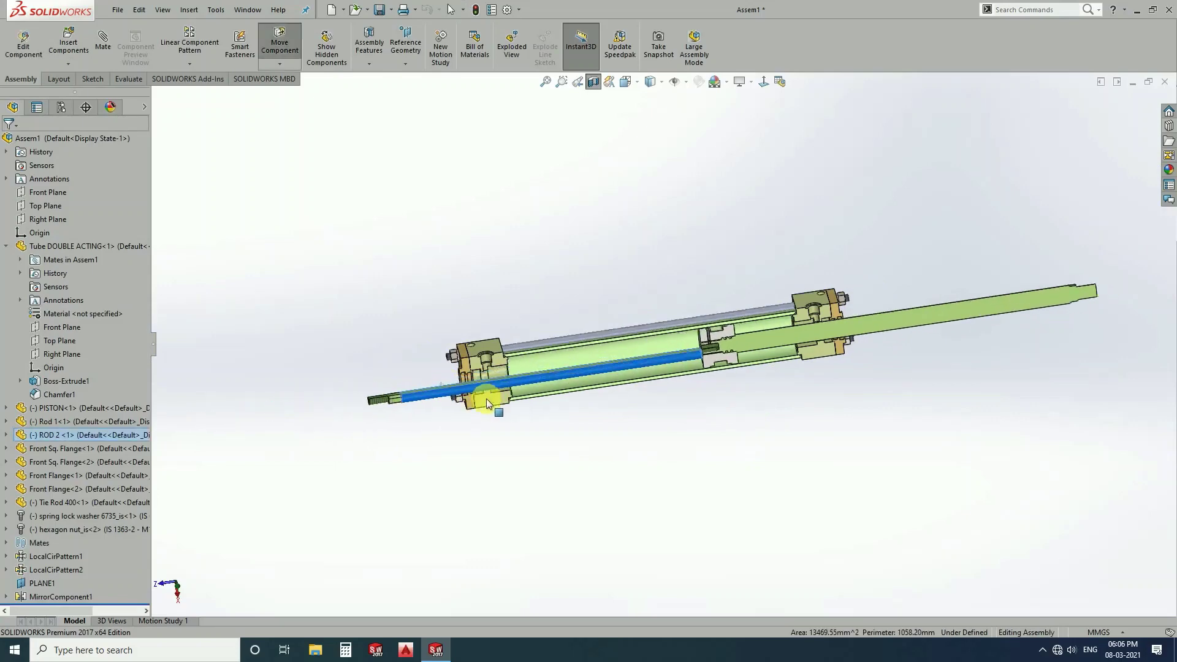
scroll(622, 363, down, 3)
scroll(511, 404, down, 1)
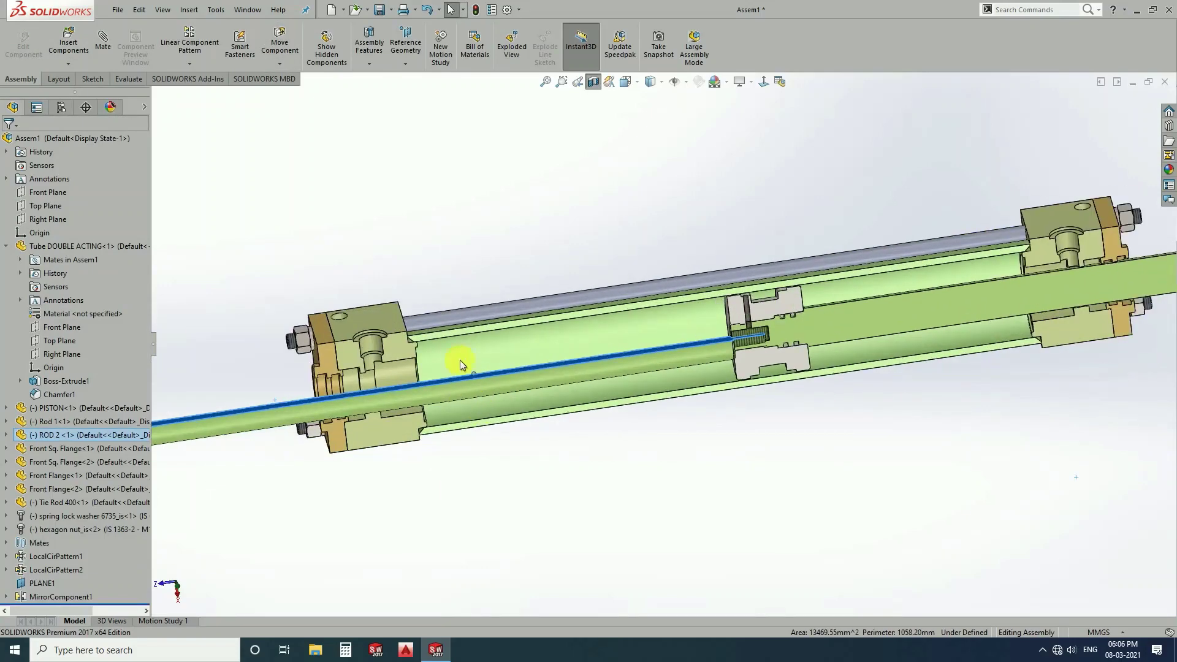
click(511, 200)
scroll(495, 317, up, 1)
scroll(373, 392, down, 1)
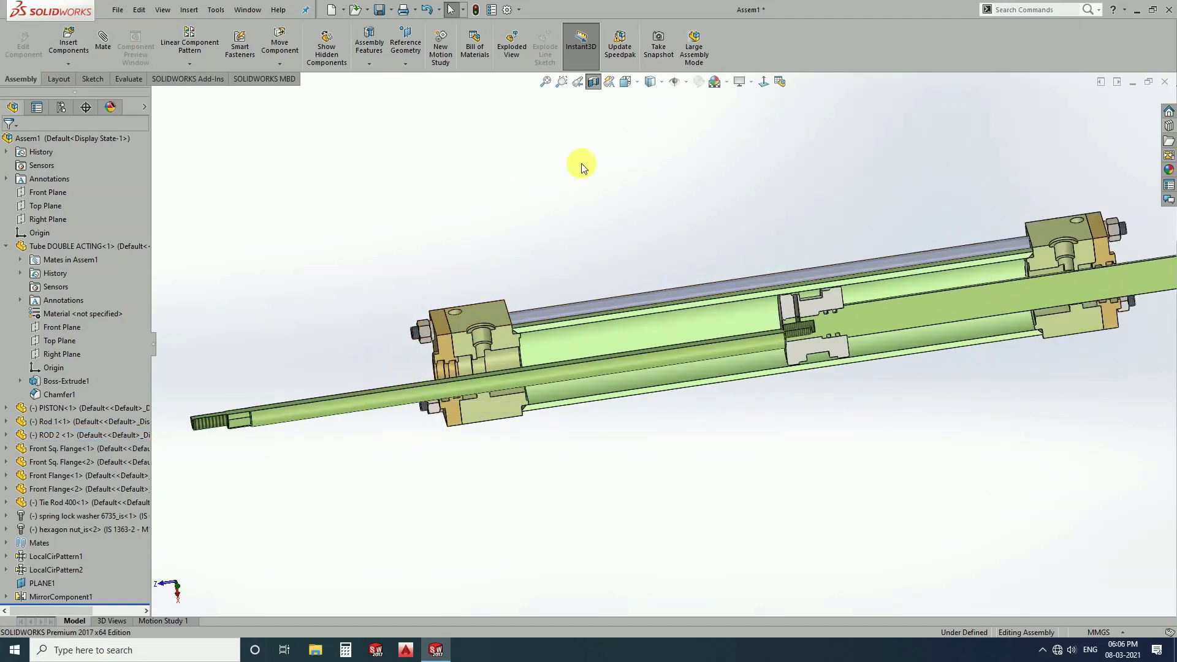
- Turn off the section and lock rotation on ROD 2's Concentric6 mate
click(593, 81)
right_click(368, 396)
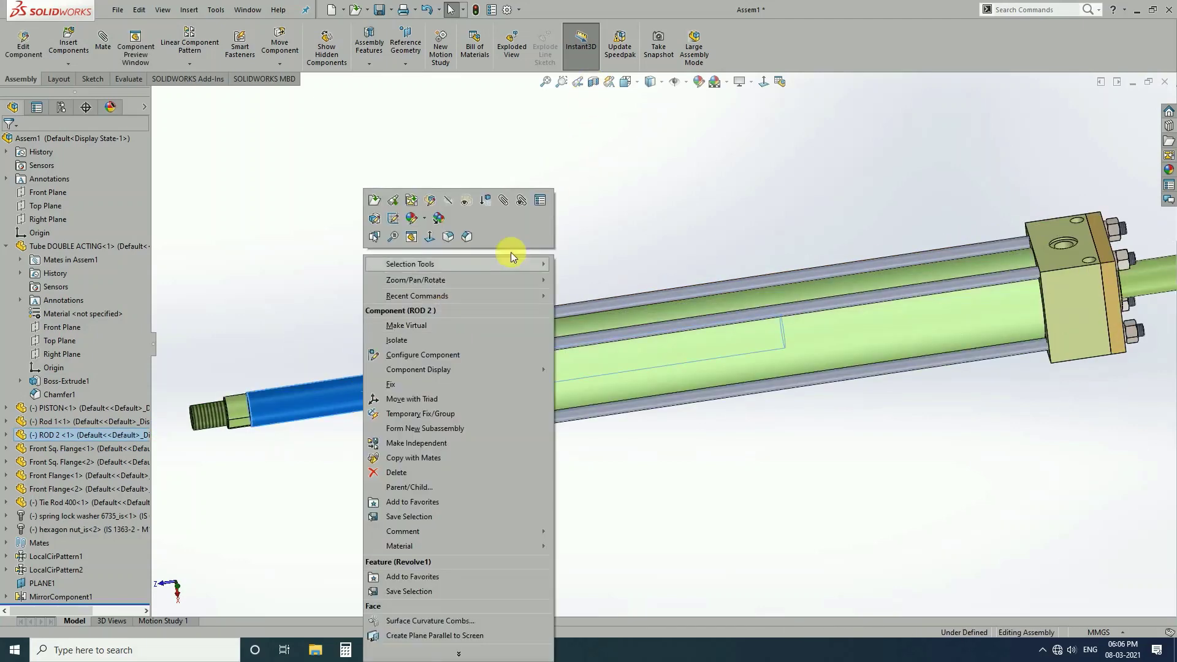
click(518, 200)
right_click(79, 104)
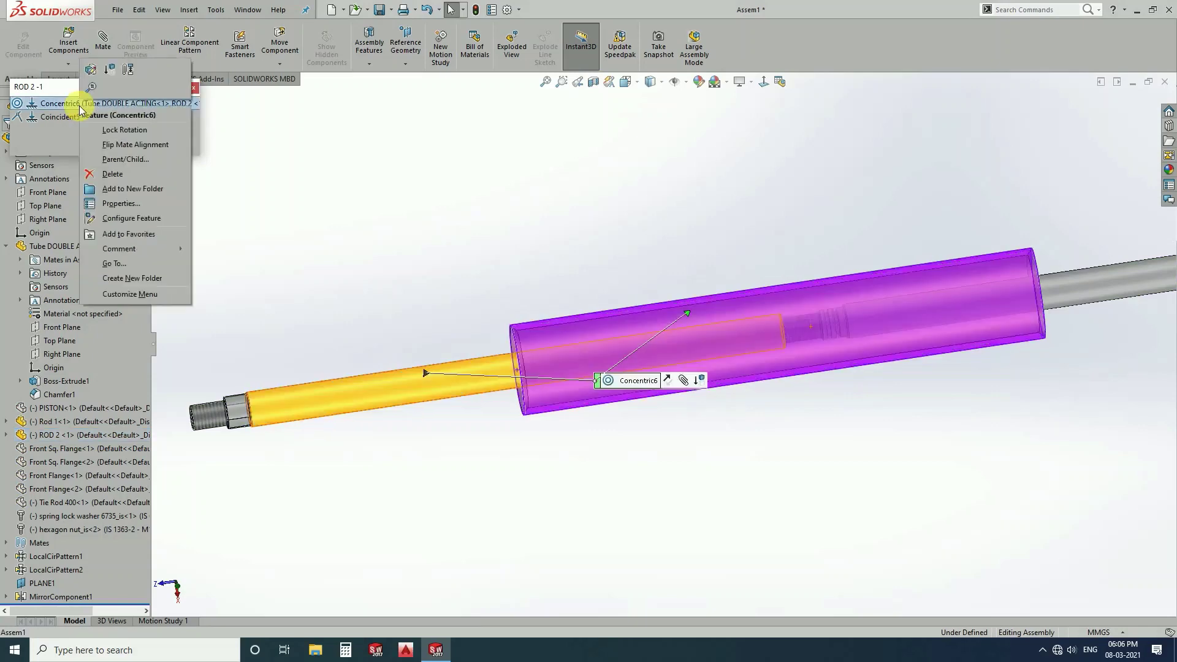
click(110, 130)
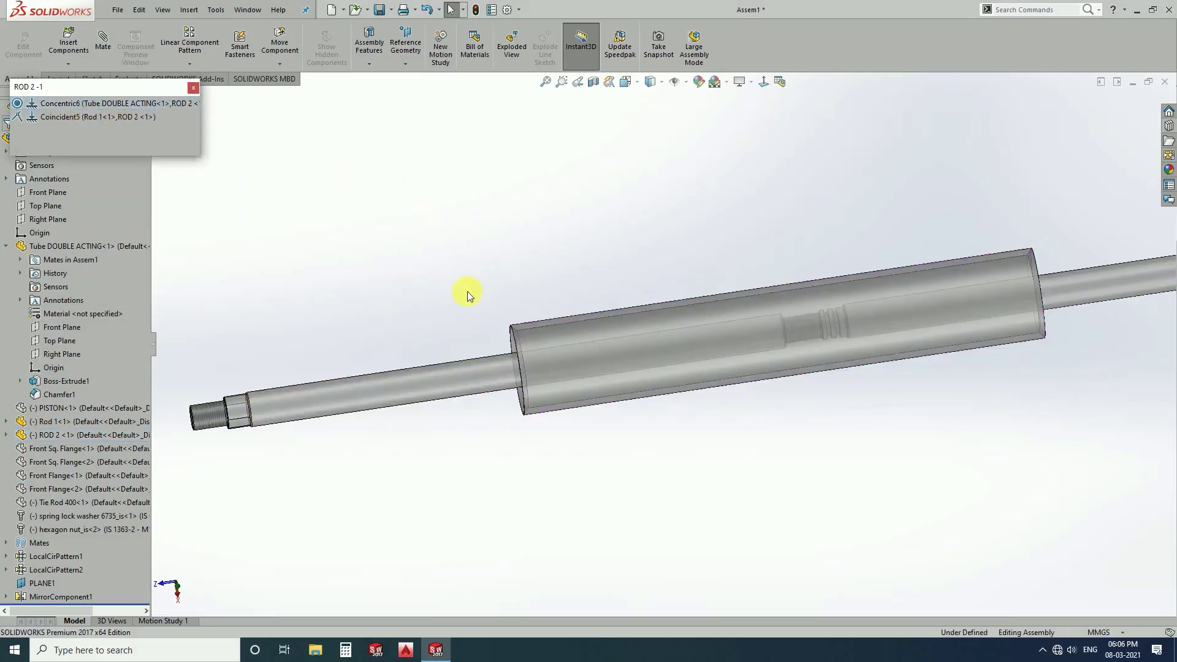
click(194, 88)
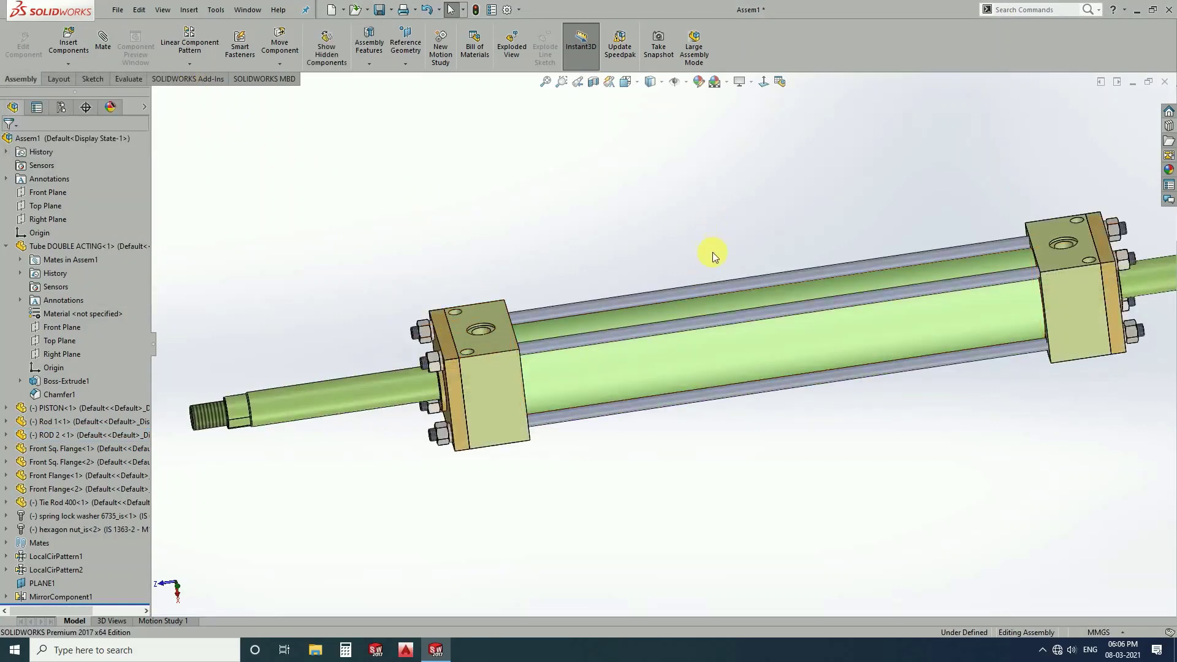
- Reapply the Top Plane section and drag Rod 1 and the piston to check sliding
click(593, 82)
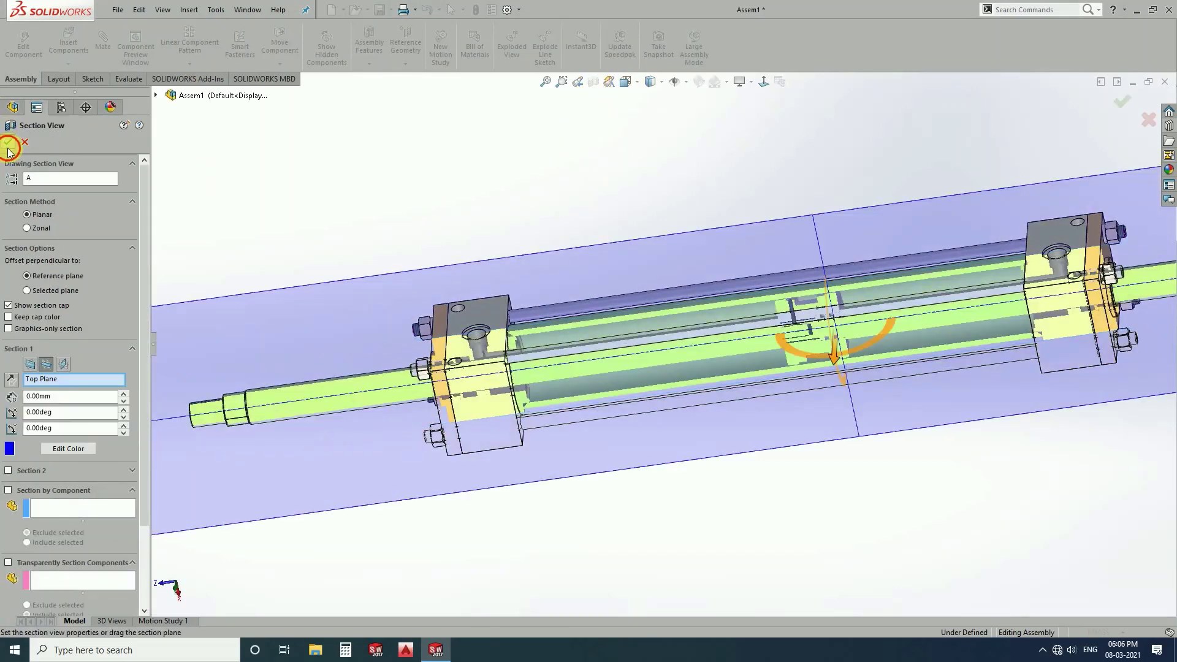
click(8, 143)
scroll(862, 336, down, 3)
scroll(772, 316, down, 2)
scroll(483, 367, down, 2)
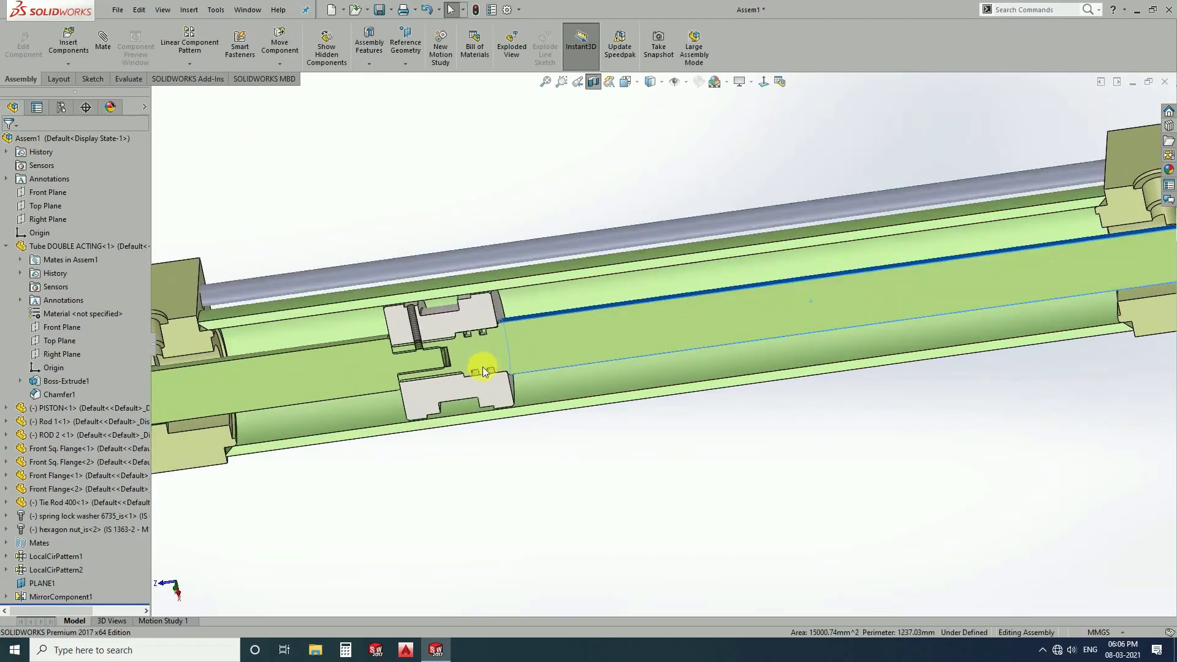
drag(483, 367, 338, 417)
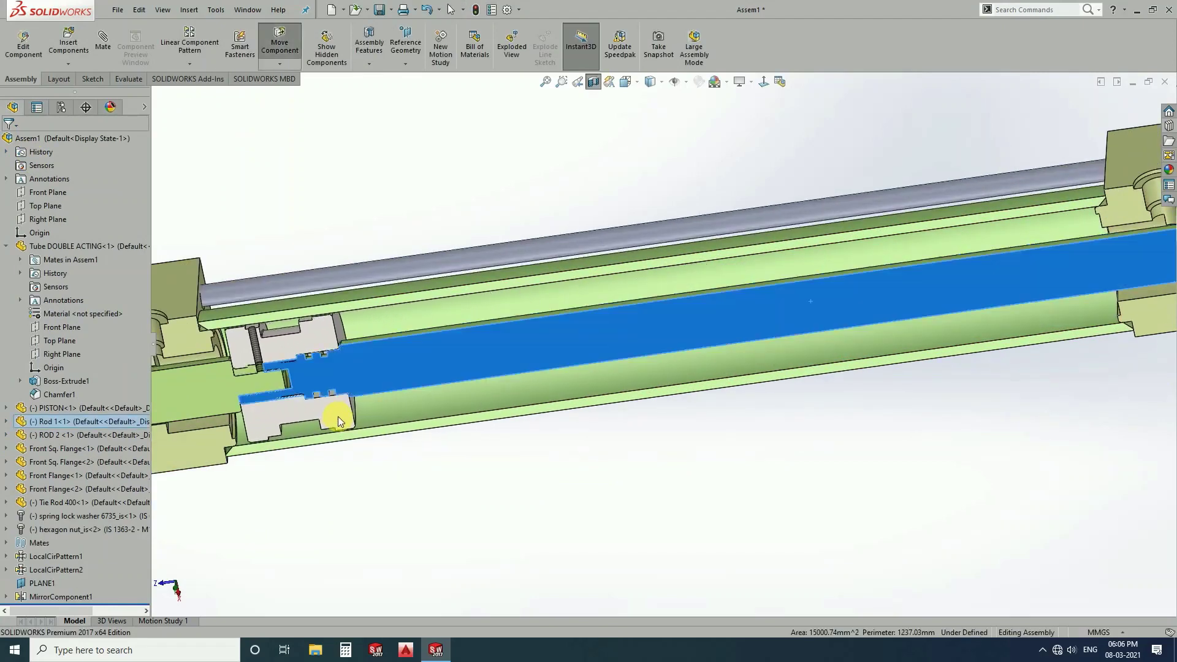
key(Escape)
click(342, 328)
middle_drag(483, 342, 621, 357)
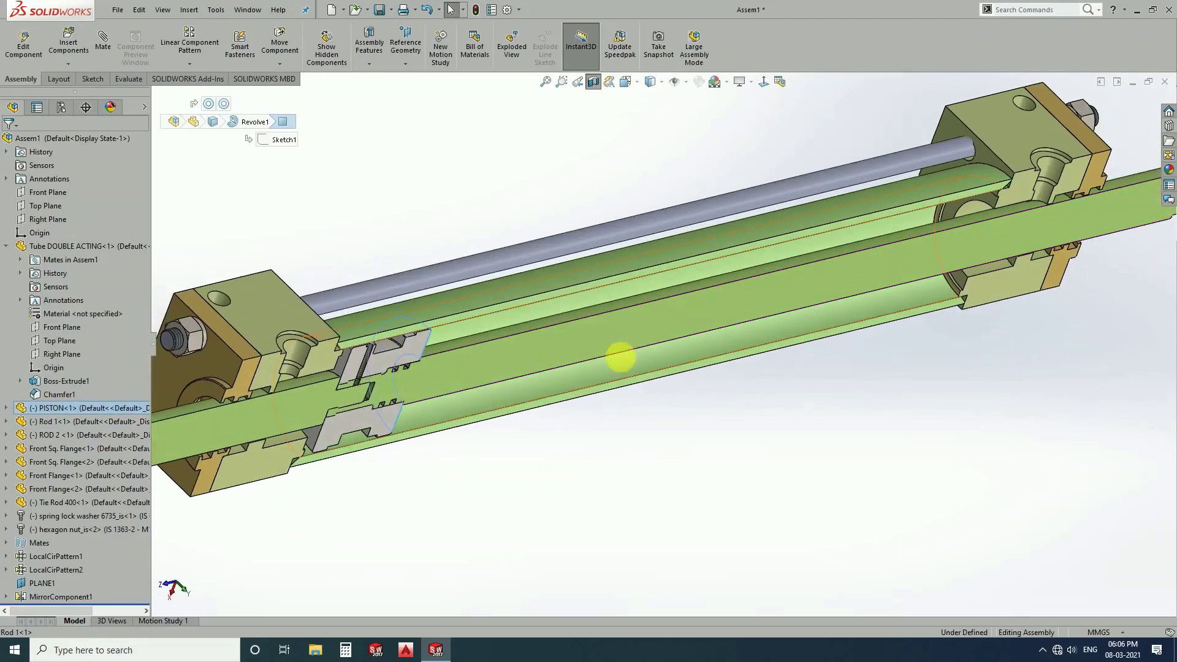
scroll(996, 212, down, 3)
scroll(996, 211, down, 2)
- Add LimitDistance1 between the piston and Front Sq. Flange faces, limited to 0–361 mm
click(926, 219)
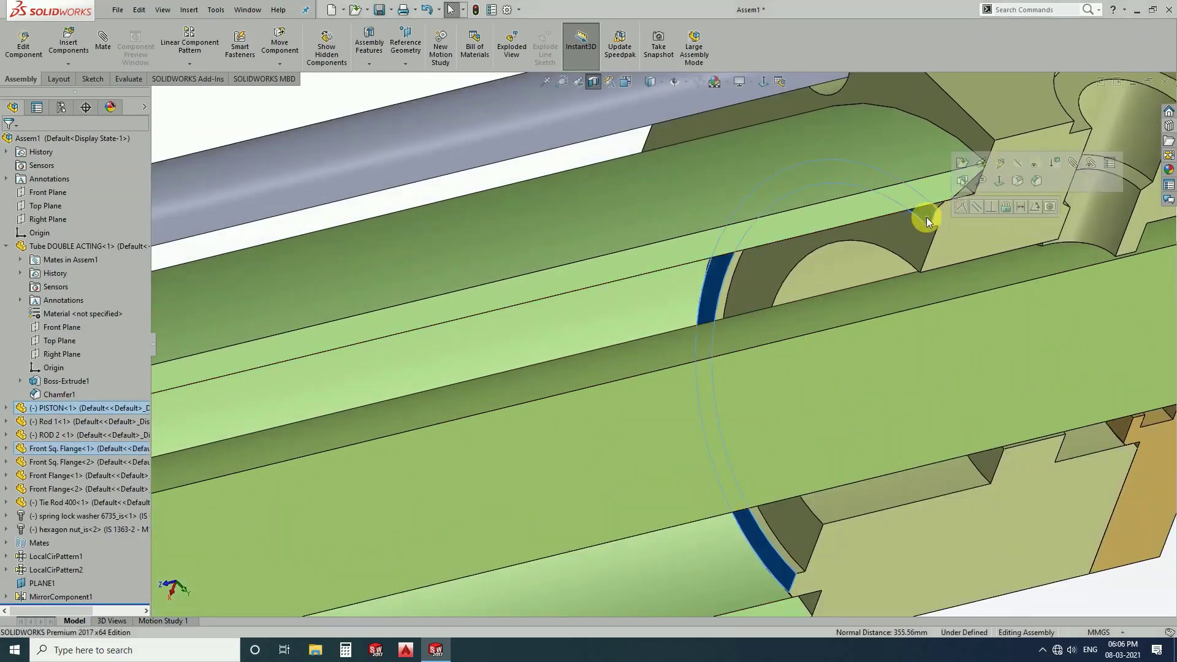
click(1070, 164)
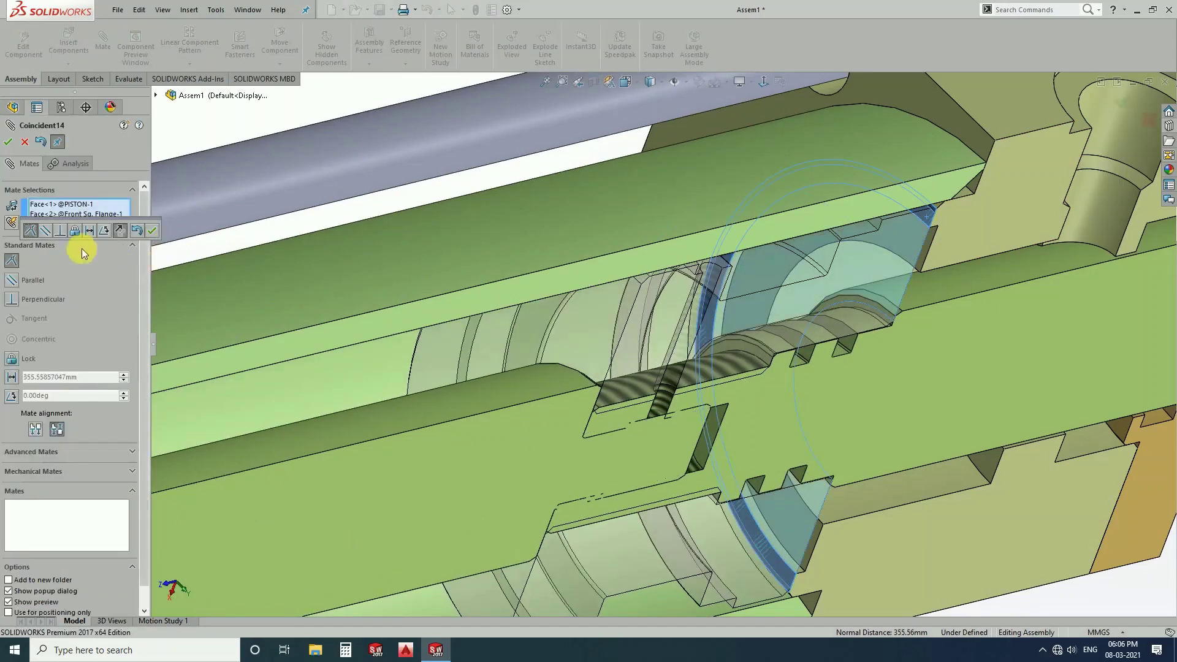
click(90, 231)
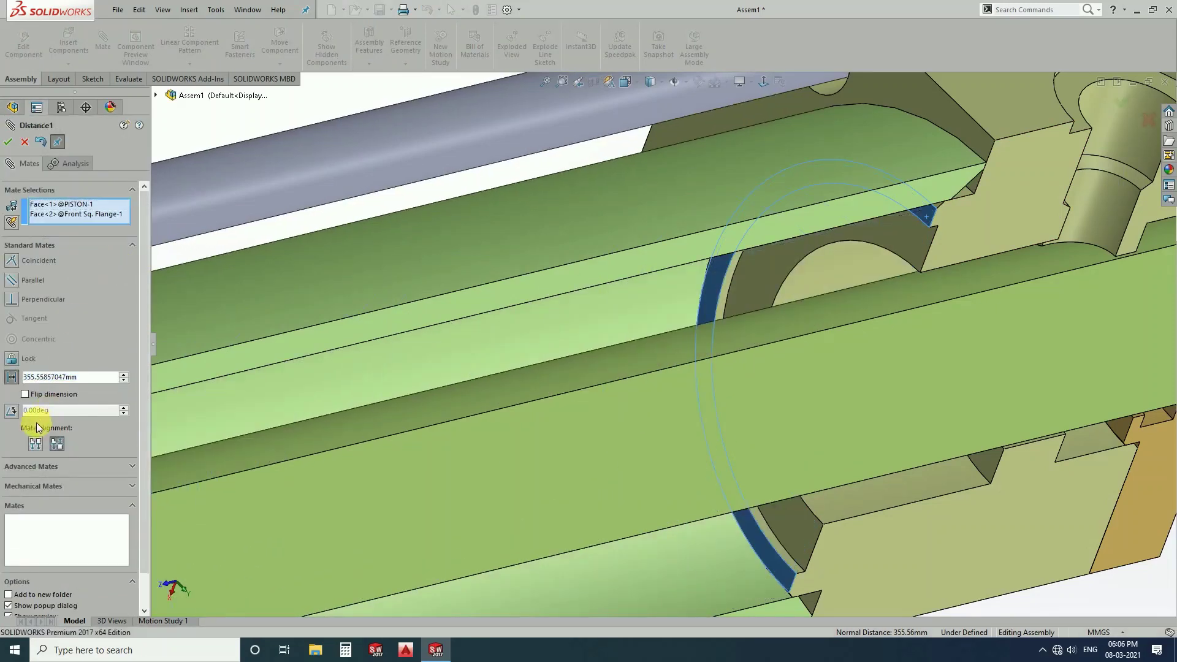
click(119, 245)
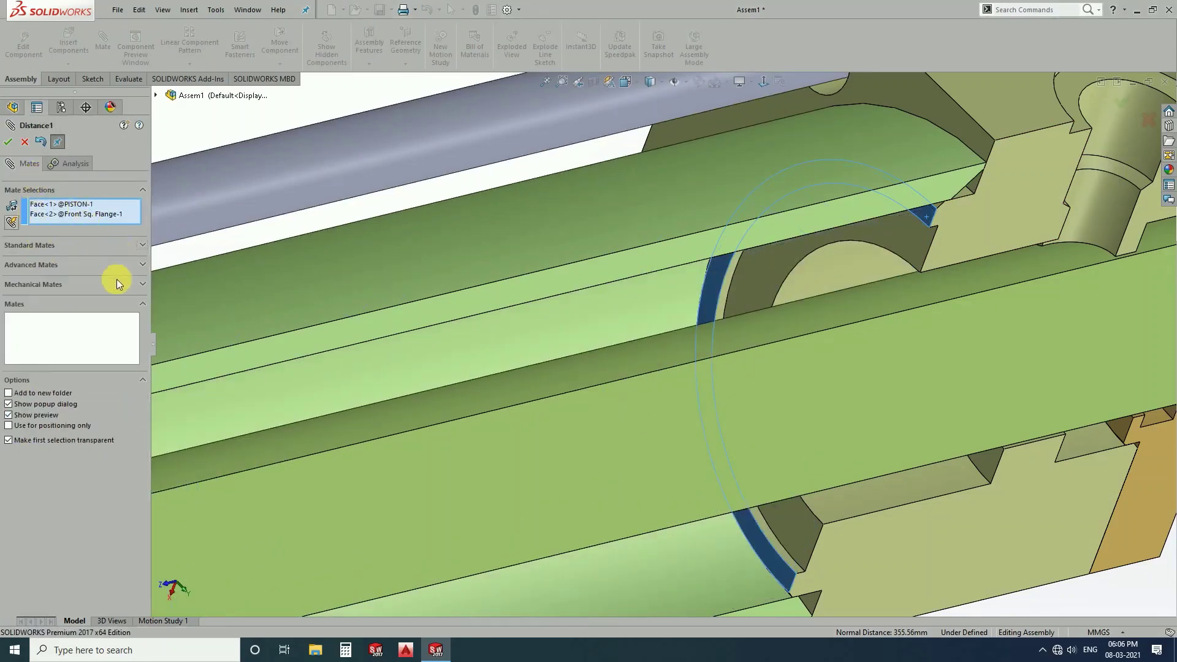
click(59, 260)
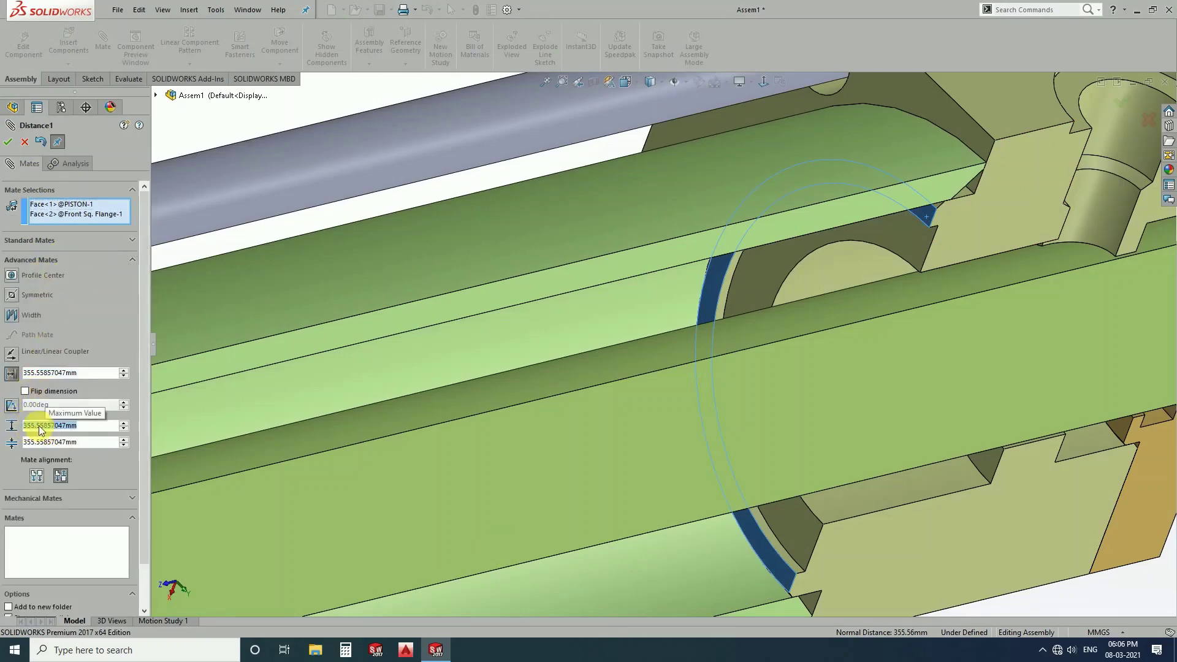
text(360)
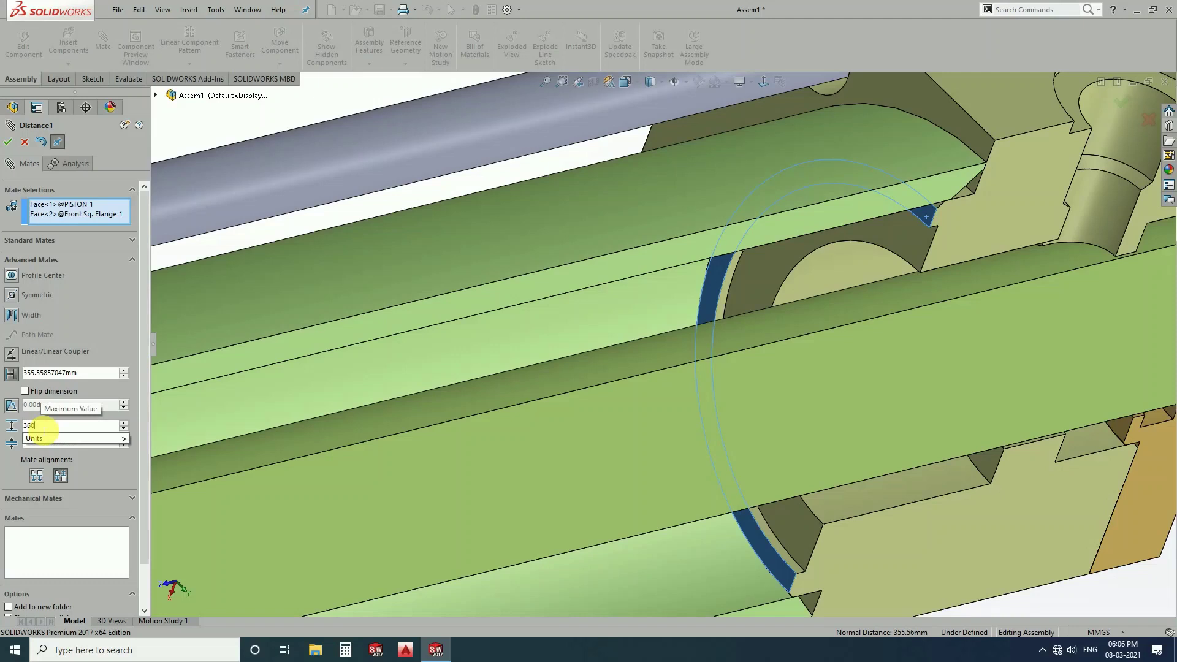
key(BackSpace)
text(1)
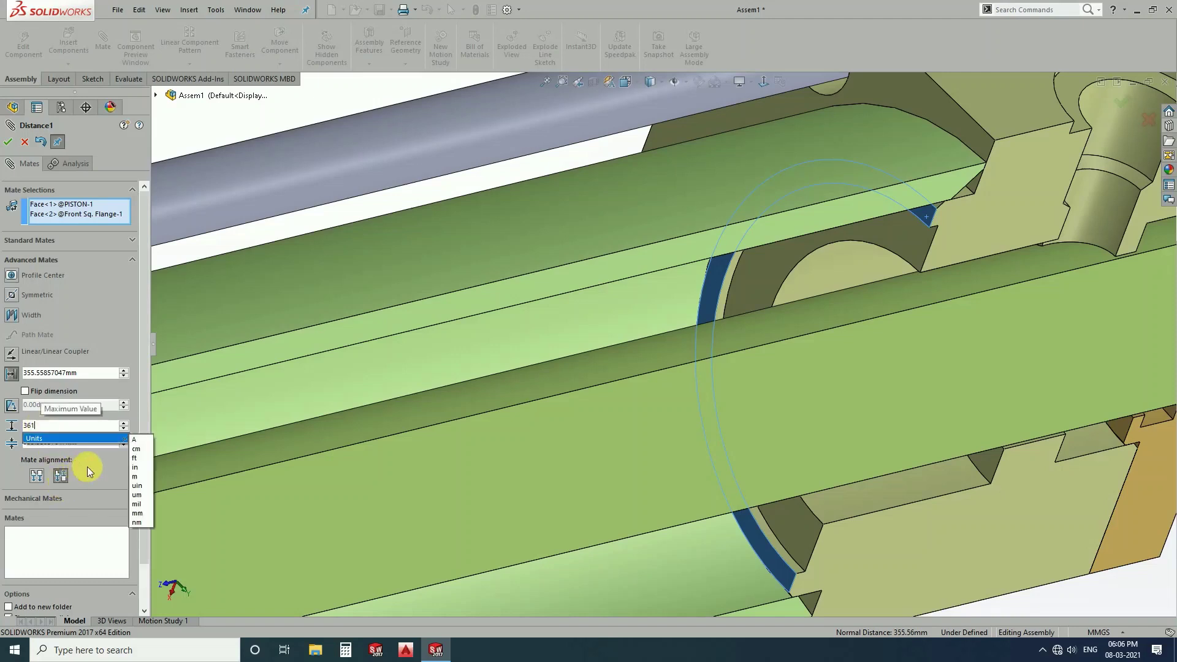
key(Tab)
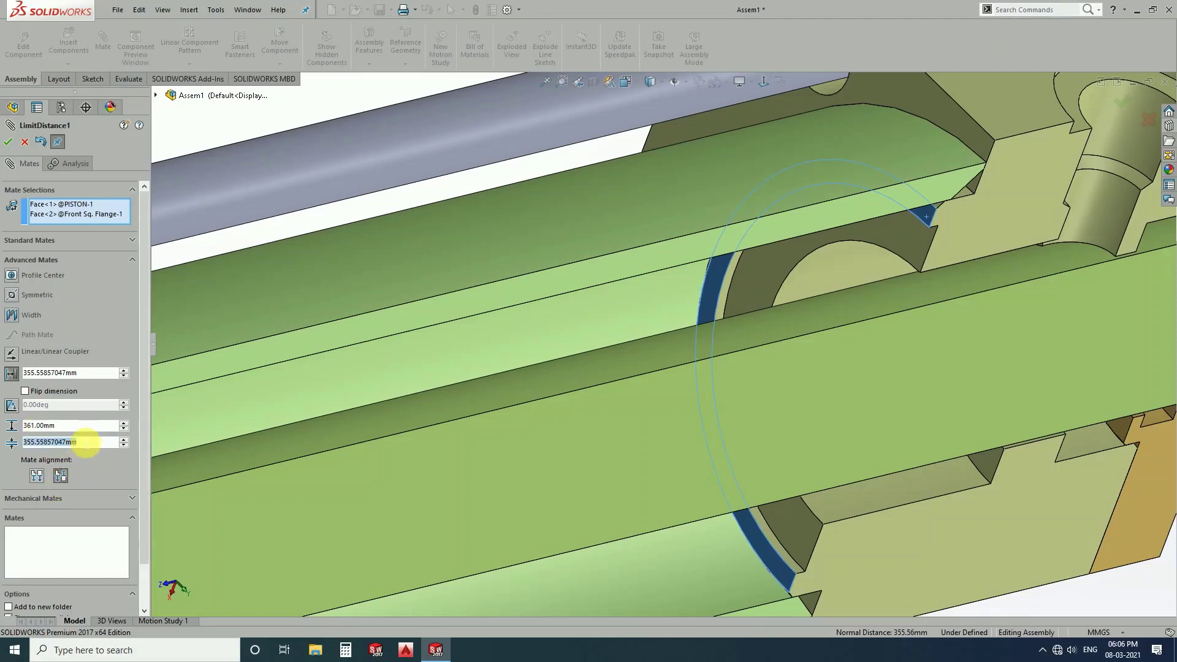
text(0)
key(Return)
click(9, 143)
scroll(302, 312, up, 3)
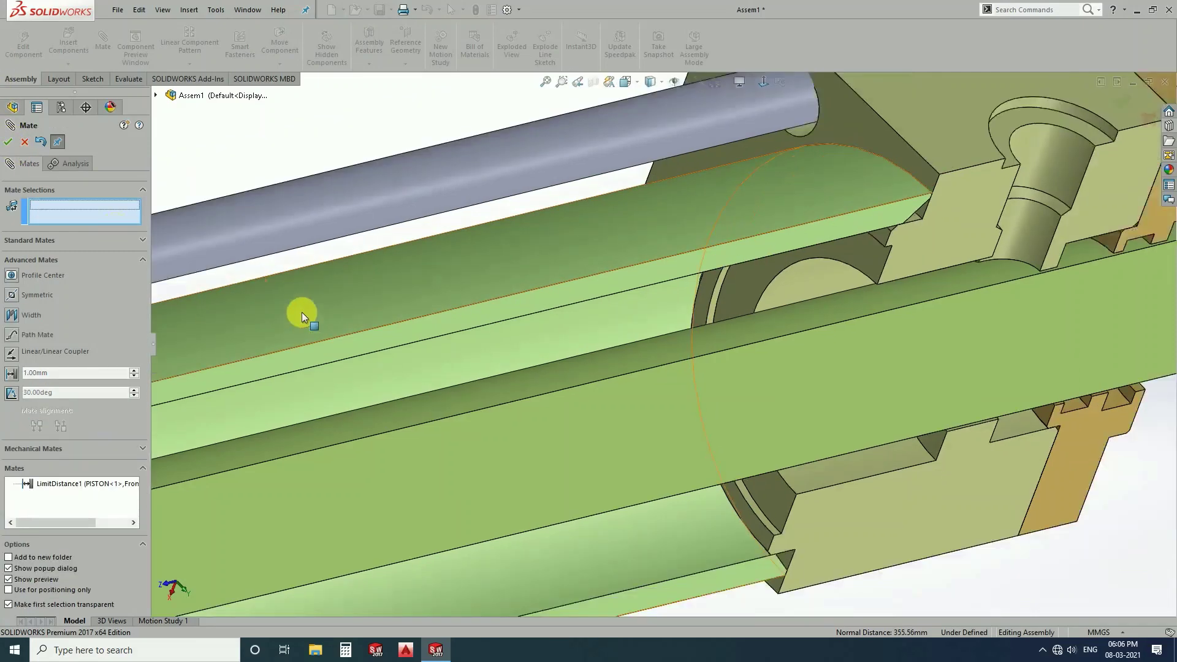
scroll(302, 312, up, 5)
- In a side-on view, drag ROD 2 back and forth to test its travel limit
key(Escape)
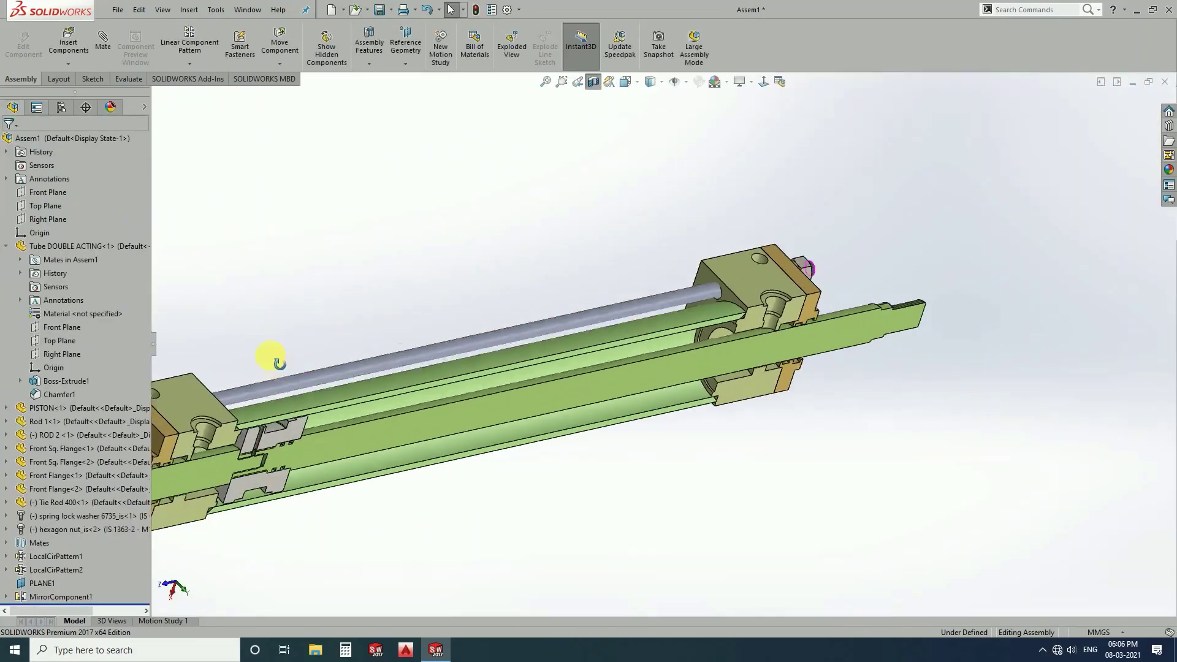
key(ctrl+1)
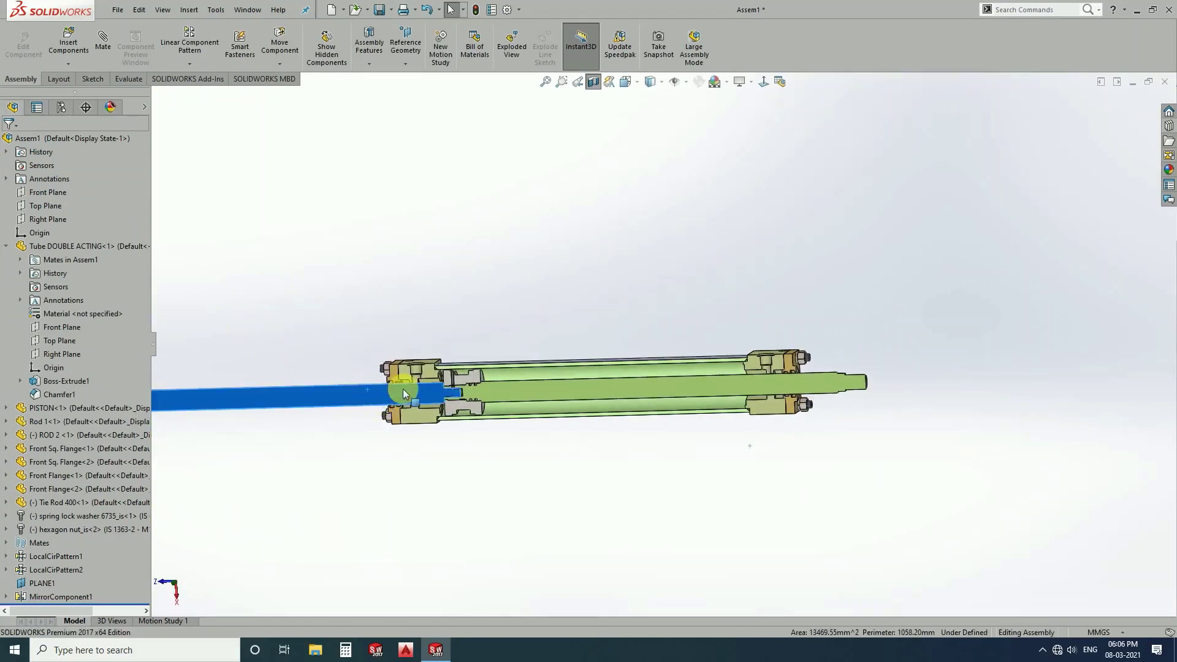
drag(403, 388, 747, 389)
mouse_move(502, 392)
mouse_down()
mouse_move(315, 400)
mouse_move(867, 407)
mouse_up()
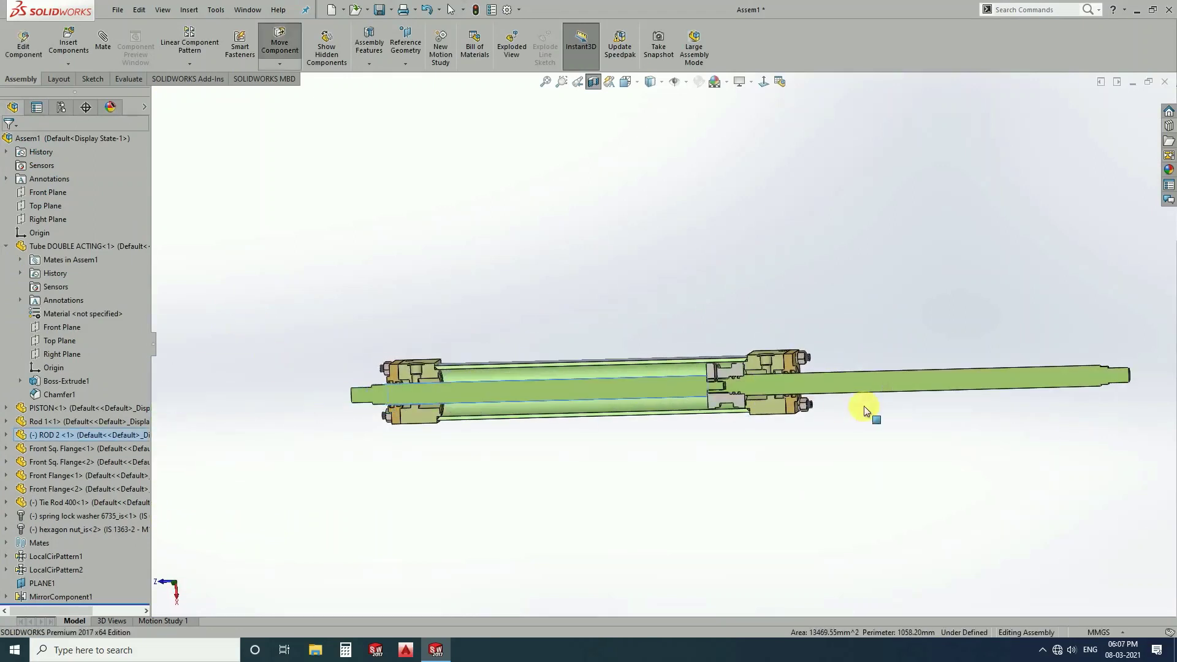
key(Escape)
- Turn off the section view and orbit to a tilted view of the whole cylinder
click(594, 87)
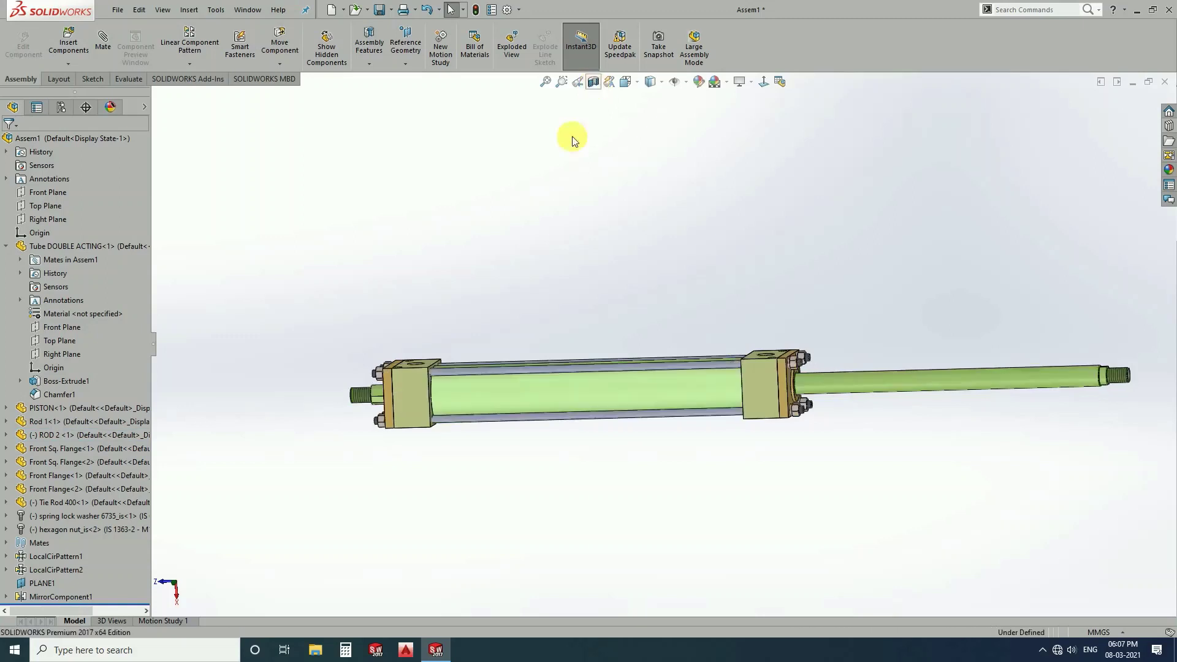
middle_drag(597, 399, 897, 368)
mouse_move(896, 368)
mouse_down()
mouse_move(237, 513)
mouse_move(1125, 360)
mouse_up()
click(845, 260)
middle_drag(701, 355, 697, 370)
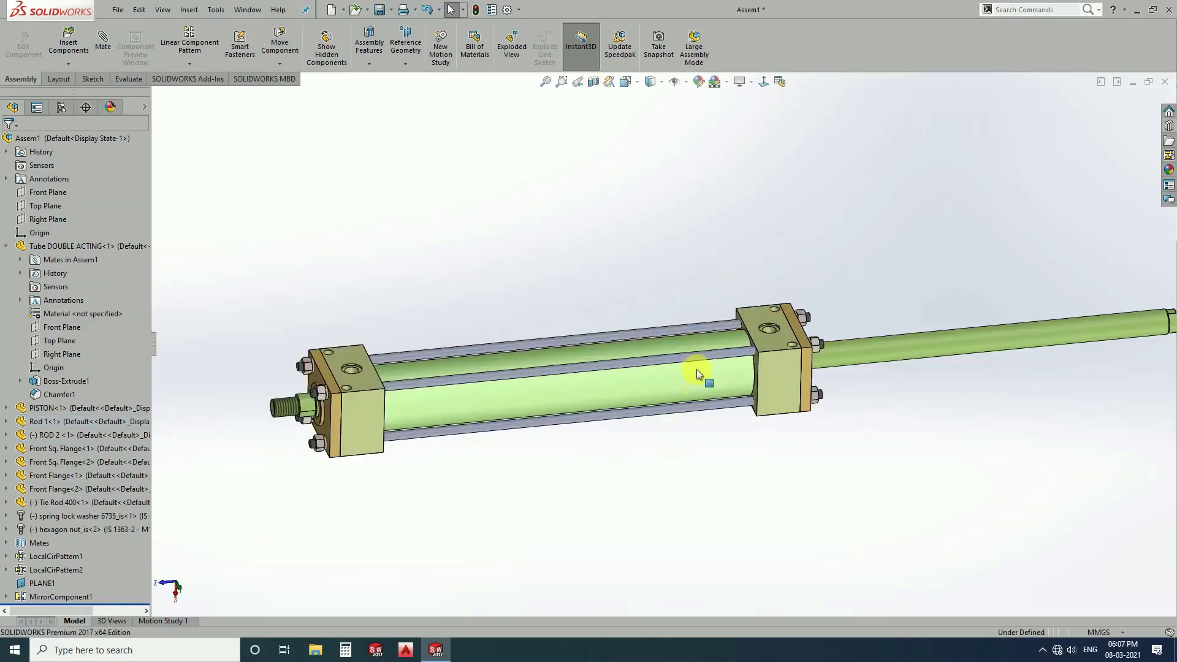